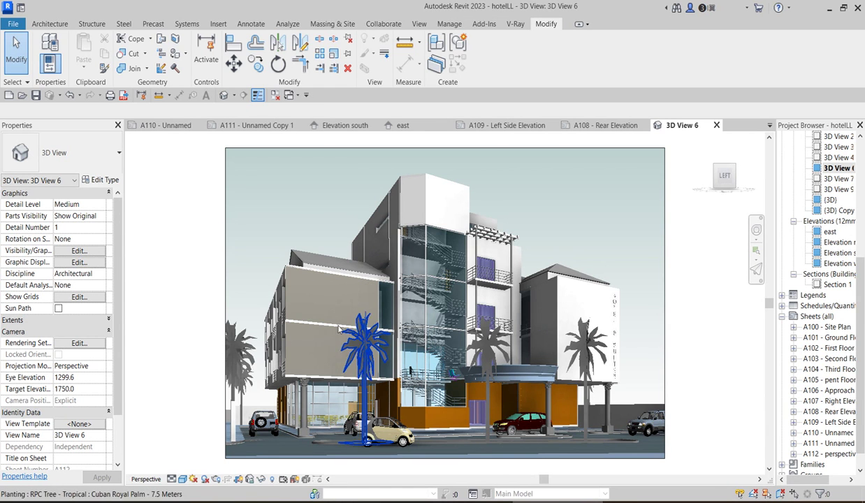
Step: Examine the hotel's exterior in the 3D View 6 perspective, including the facades, glazed staircase, balconies and entrance canopy
{"action": "scroll", "coordinate": [641, 299], "scroll_direction": "up", "scroll_amount": 5}
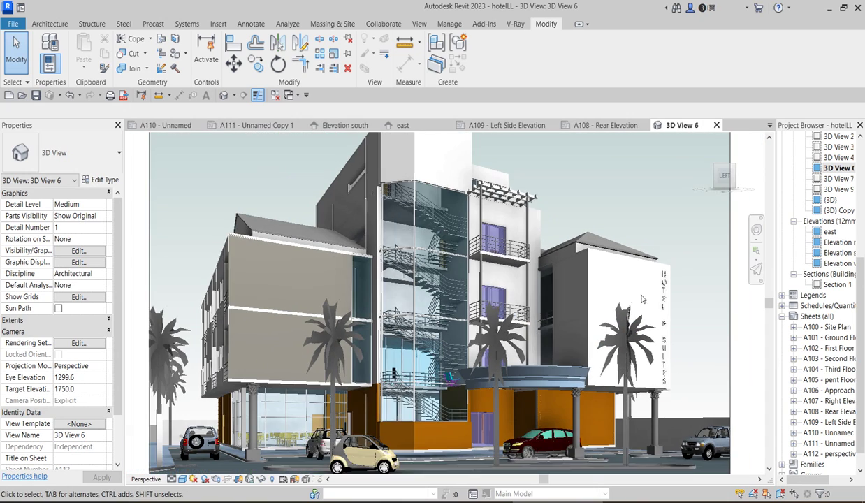
{"action": "middle_click_drag", "start_coordinate": [440, 359], "coordinate": [507, 360]}
{"action": "scroll", "coordinate": [449, 332], "scroll_direction": "up", "scroll_amount": 3}
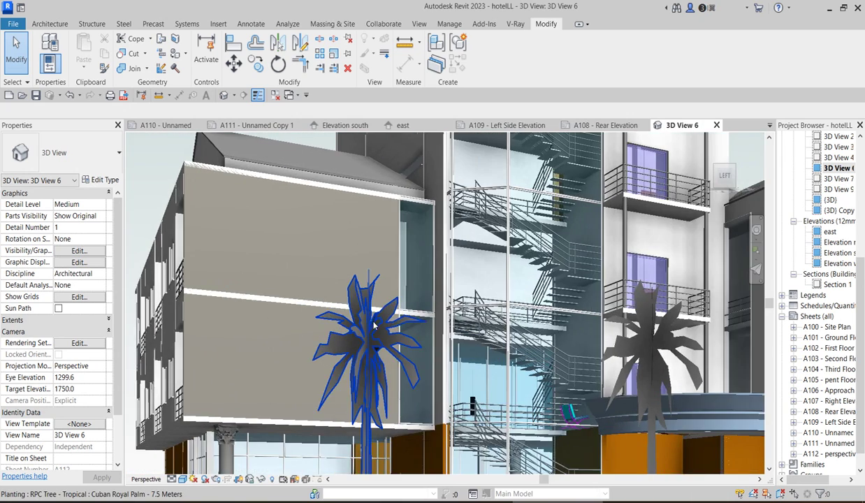
{"action": "scroll", "coordinate": [370, 293], "scroll_direction": "down", "scroll_amount": 4}
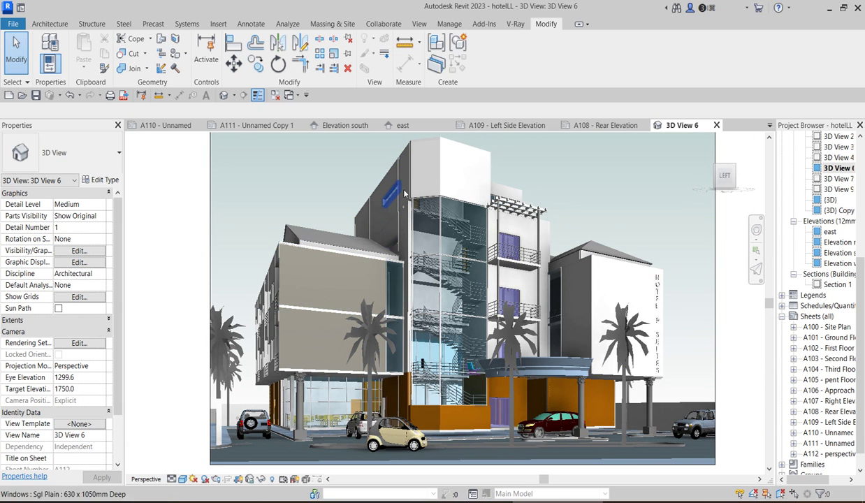
{"action": "scroll", "coordinate": [450, 324], "scroll_direction": "down", "scroll_amount": 1}
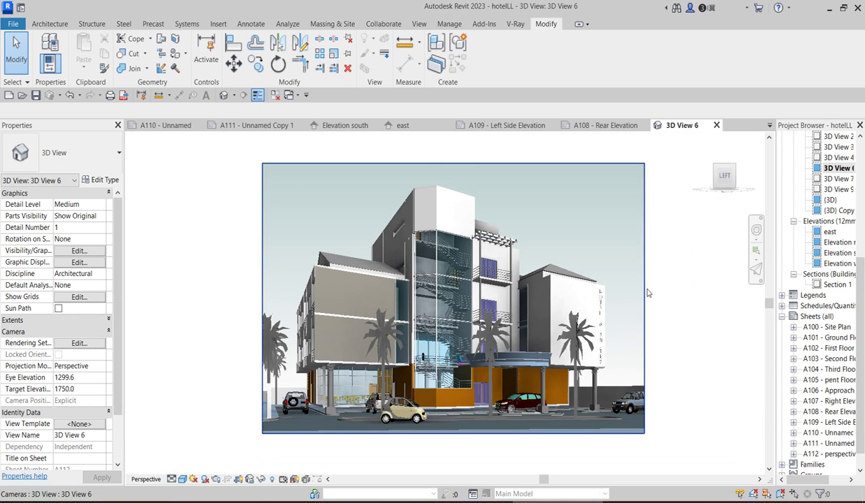
{"action": "scroll", "coordinate": [625, 287], "scroll_direction": "up", "scroll_amount": 1}
{"action": "scroll", "coordinate": [386, 305], "scroll_direction": "up", "scroll_amount": 2}
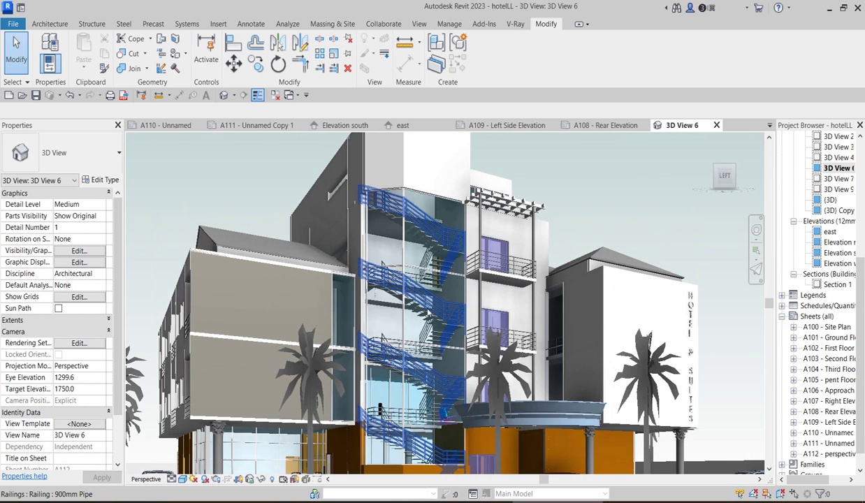
{"action": "scroll", "coordinate": [464, 358], "scroll_direction": "down", "scroll_amount": 3}
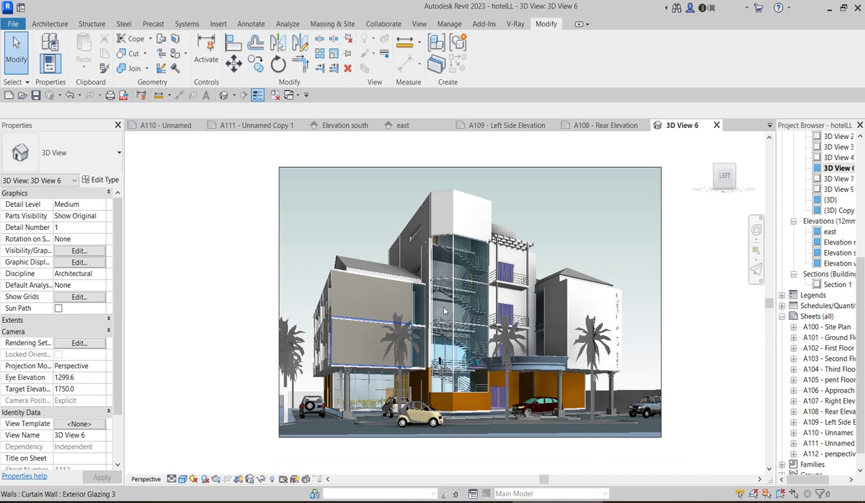
{"action": "scroll", "coordinate": [423, 299], "scroll_direction": "up", "scroll_amount": 2}
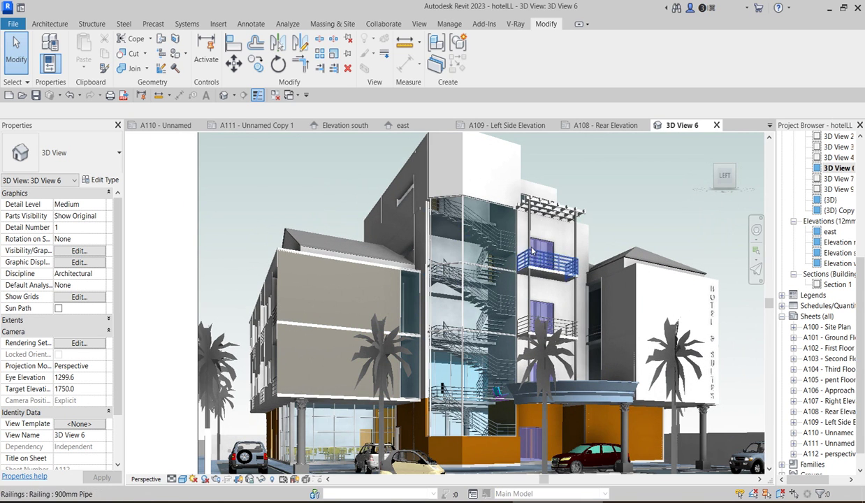
{"action": "scroll", "coordinate": [581, 211], "scroll_direction": "down", "scroll_amount": 2}
{"action": "scroll", "coordinate": [559, 210], "scroll_direction": "up", "scroll_amount": 2}
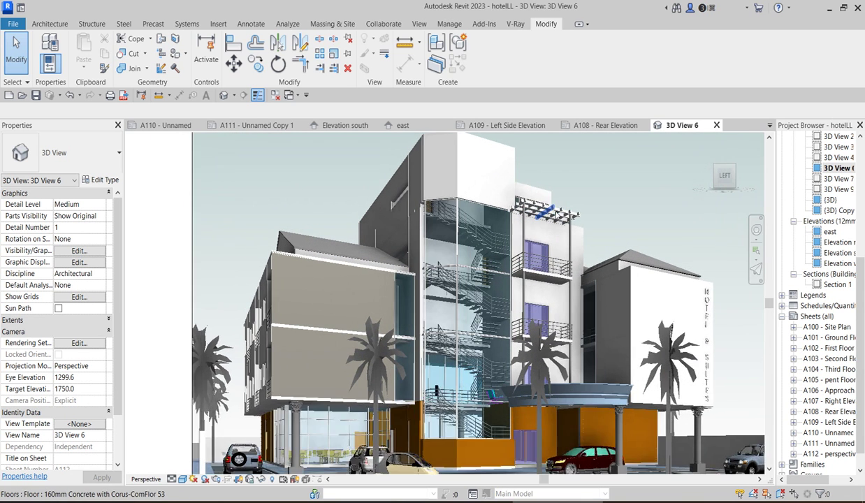
{"action": "scroll", "coordinate": [423, 297], "scroll_direction": "down", "scroll_amount": 2}
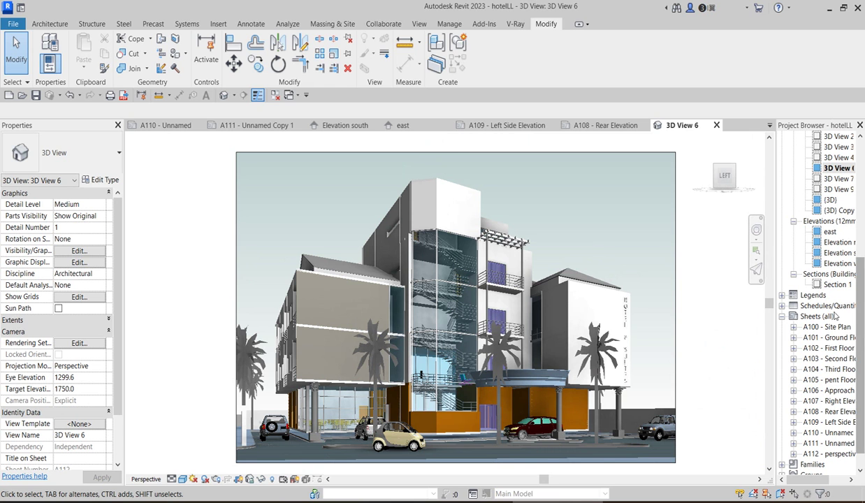
Step: Open sheet A100 - Site Plan and examine the building's layout on the site
{"action": "double_click", "coordinate": [811, 326]}
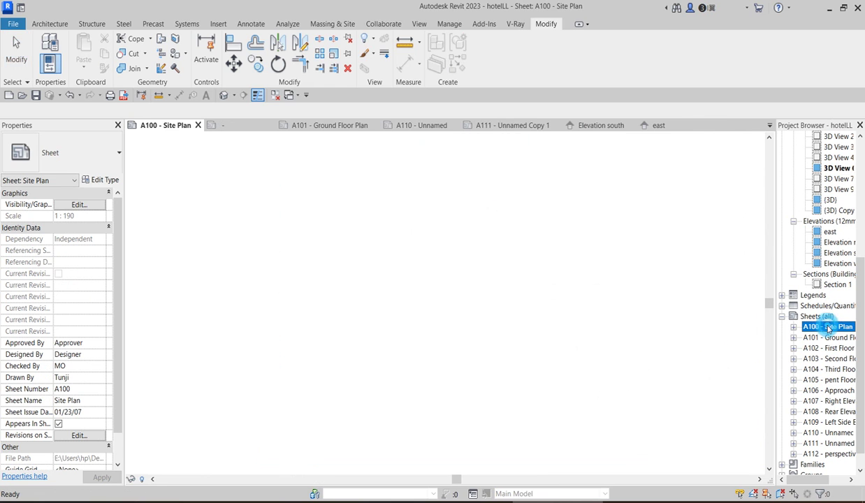
{"action": "scroll", "coordinate": [485, 263], "scroll_direction": "up", "scroll_amount": 1}
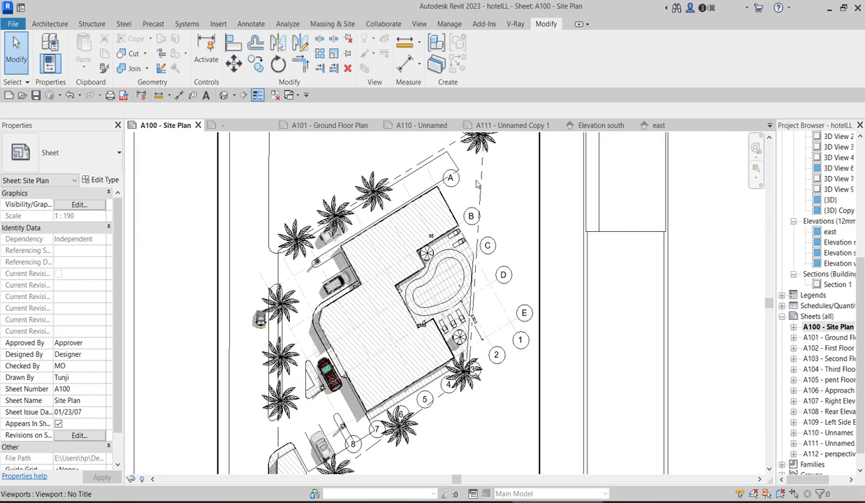
{"action": "scroll", "coordinate": [465, 178], "scroll_direction": "up", "scroll_amount": 1}
{"action": "scroll", "coordinate": [477, 212], "scroll_direction": "down", "scroll_amount": 3}
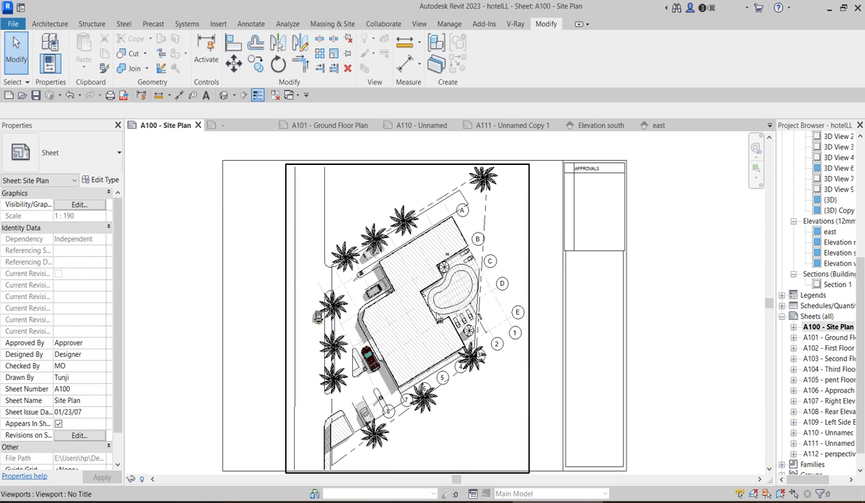
{"action": "scroll", "coordinate": [435, 313], "scroll_direction": "up", "scroll_amount": 1}
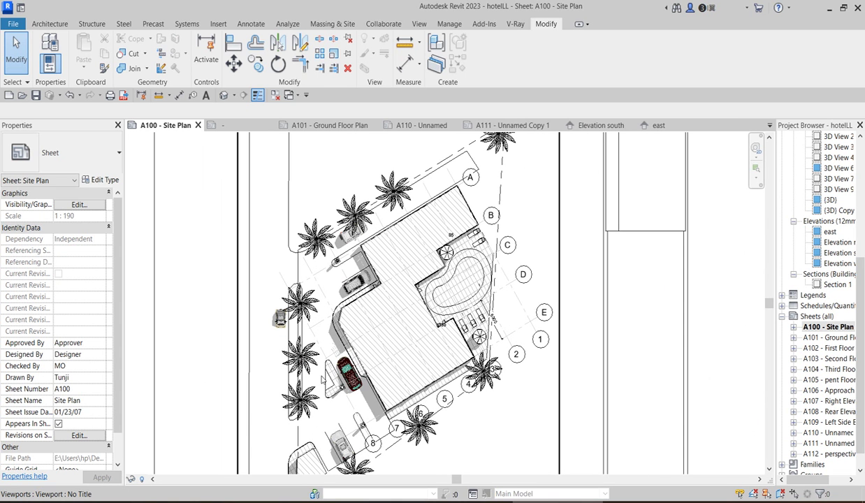
Step: Open sheet A101 - Ground Floor Plan and examine the layout of its public rooms, service areas and pool
{"action": "left_click", "coordinate": [827, 338]}
{"action": "double_click", "coordinate": [826, 337]}
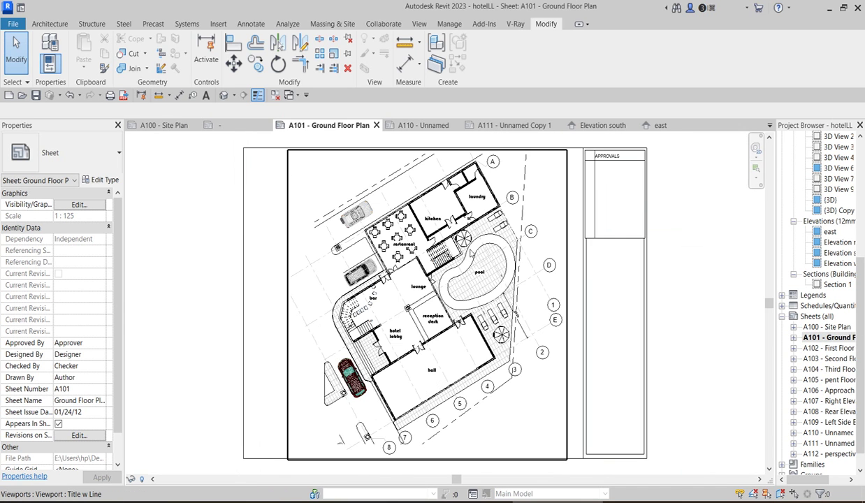
{"action": "scroll", "coordinate": [429, 230], "scroll_direction": "up", "scroll_amount": 3}
{"action": "scroll", "coordinate": [430, 231], "scroll_direction": "down", "scroll_amount": 3}
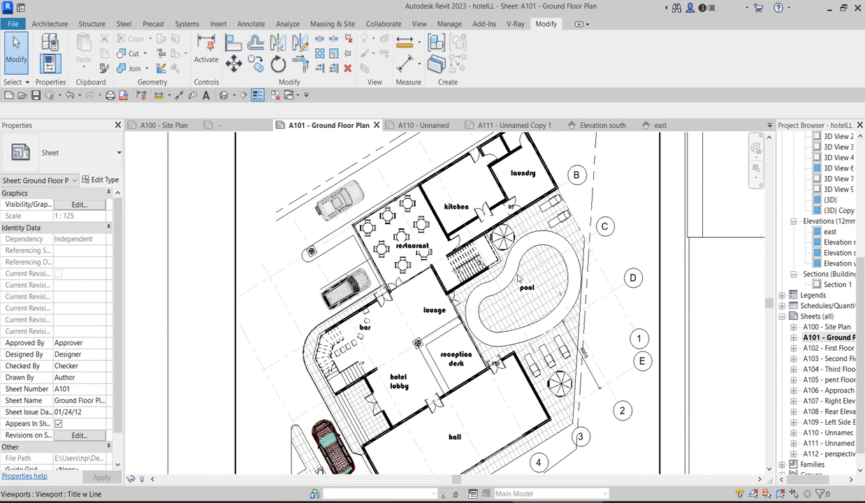
{"action": "scroll", "coordinate": [444, 297], "scroll_direction": "down", "scroll_amount": 3}
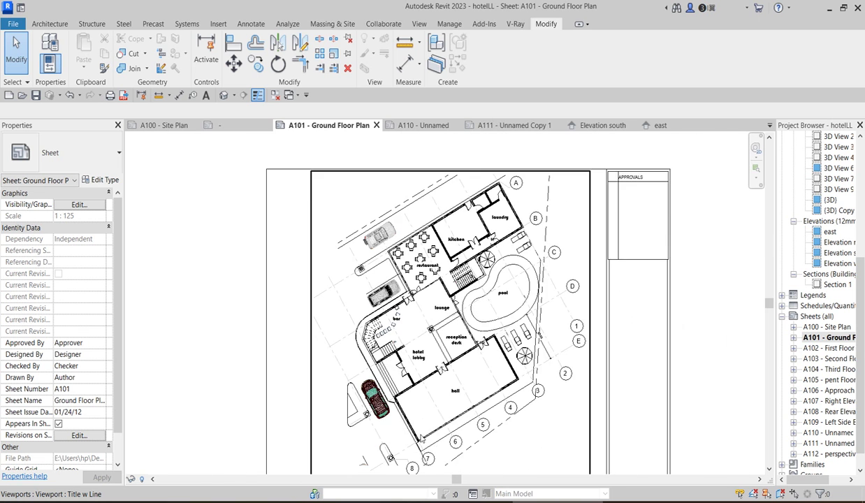
{"action": "scroll", "coordinate": [419, 335], "scroll_direction": "up", "scroll_amount": 3}
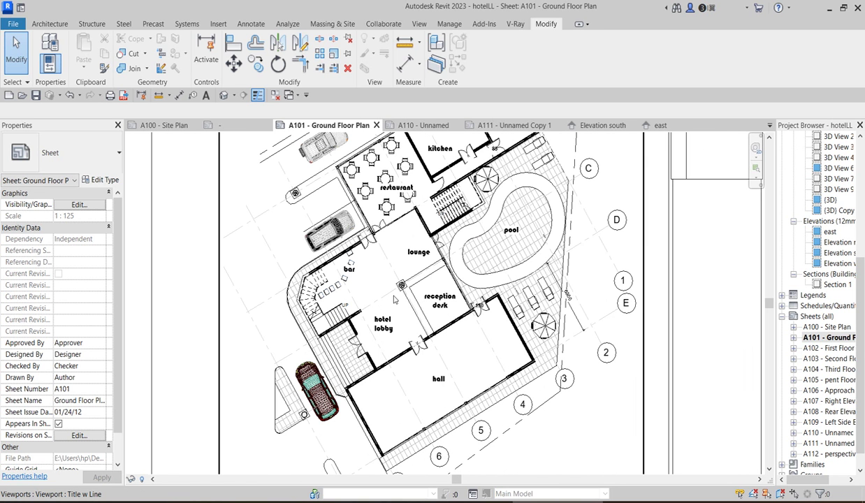
{"action": "scroll", "coordinate": [420, 347], "scroll_direction": "down", "scroll_amount": 3}
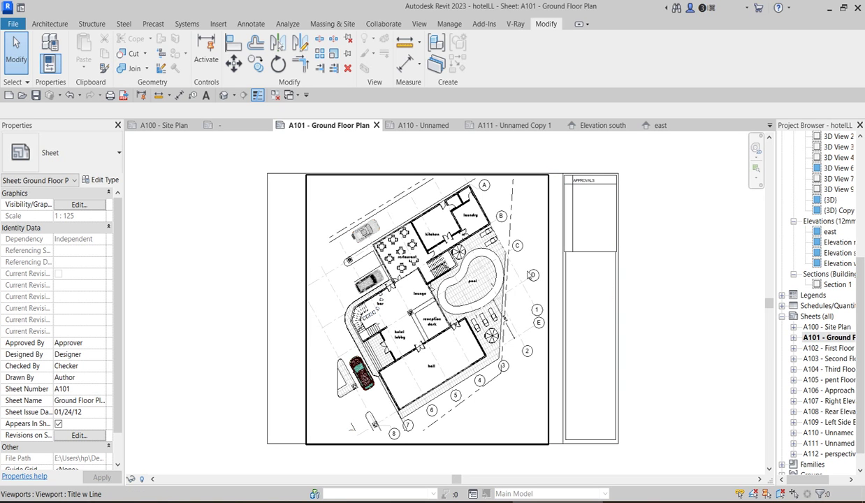
{"action": "scroll", "coordinate": [489, 318], "scroll_direction": "up", "scroll_amount": 2}
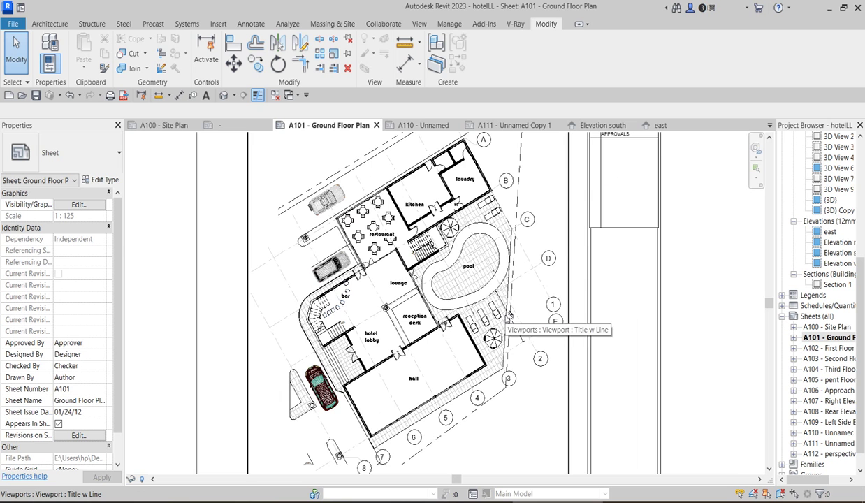
{"action": "scroll", "coordinate": [493, 320], "scroll_direction": "up", "scroll_amount": 1}
{"action": "scroll", "coordinate": [445, 302], "scroll_direction": "down", "scroll_amount": 1}
{"action": "scroll", "coordinate": [447, 300], "scroll_direction": "down", "scroll_amount": 1}
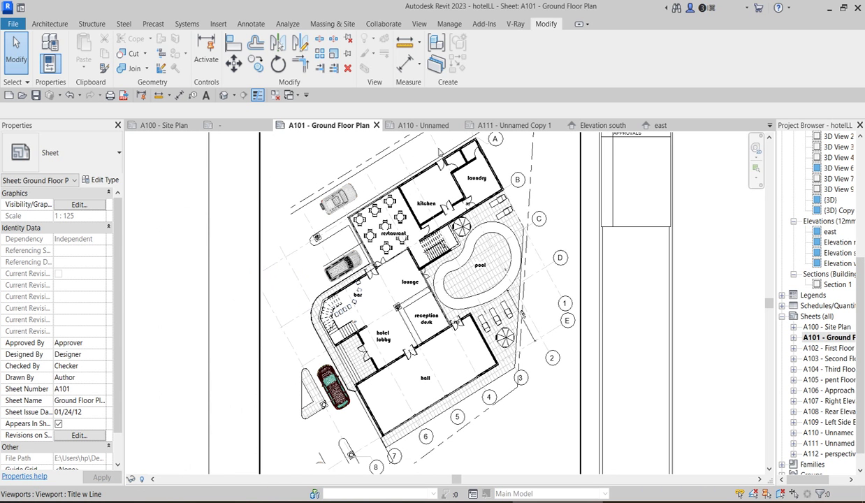
{"action": "scroll", "coordinate": [412, 321], "scroll_direction": "down", "scroll_amount": 3}
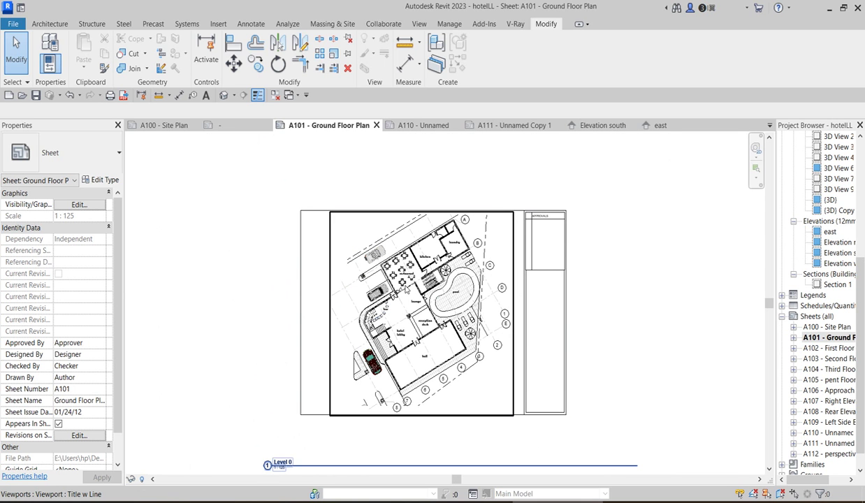
Step: Open sheet A102 - First Floor Plan and examine the guest rooms, staircases and gym area
{"action": "double_click", "coordinate": [831, 348]}
{"action": "scroll", "coordinate": [360, 196], "scroll_direction": "up", "scroll_amount": 3}
{"action": "scroll", "coordinate": [435, 209], "scroll_direction": "up", "scroll_amount": 3}
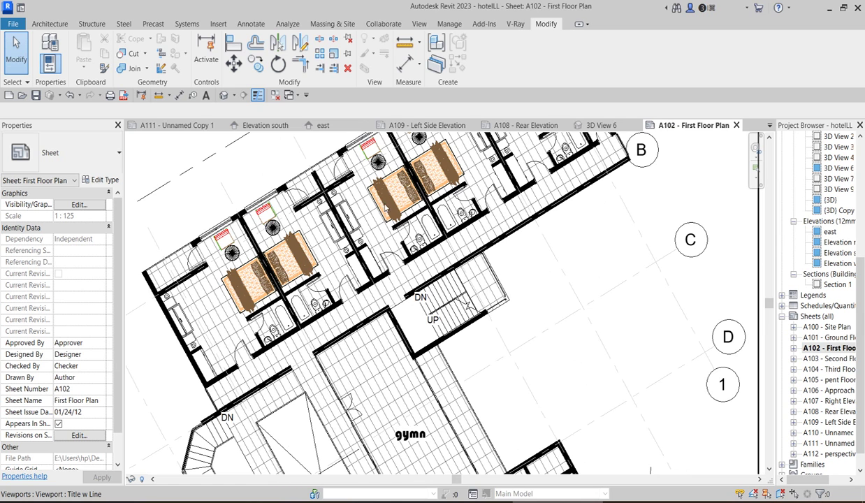
{"action": "scroll", "coordinate": [350, 265], "scroll_direction": "down", "scroll_amount": 2}
{"action": "scroll", "coordinate": [489, 216], "scroll_direction": "down", "scroll_amount": 3}
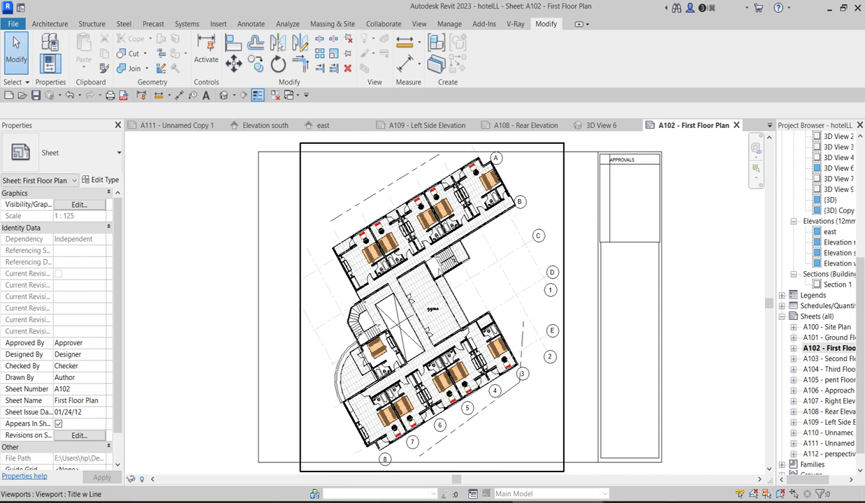
{"action": "scroll", "coordinate": [429, 259], "scroll_direction": "up", "scroll_amount": 2}
{"action": "scroll", "coordinate": [370, 318], "scroll_direction": "down", "scroll_amount": 2}
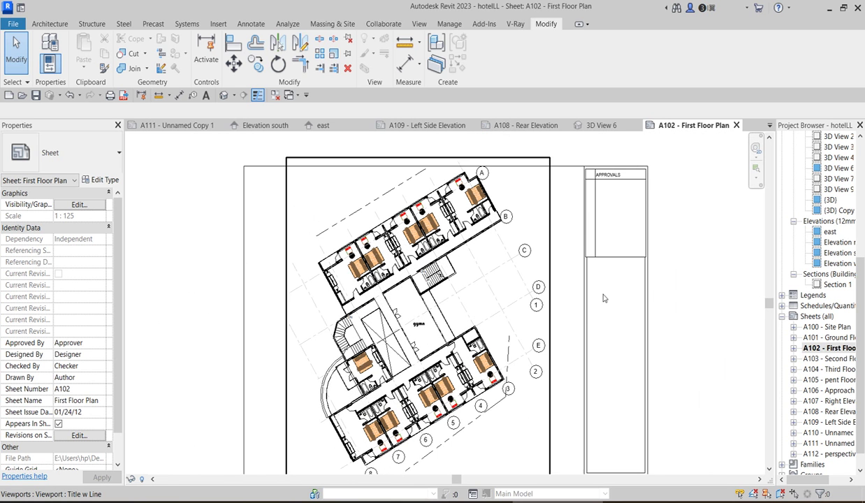
Step: Review the room layout on sheet A103 - Second Floor Plan, and open sheet A104 - Third Floor Plan
{"action": "double_click", "coordinate": [838, 359]}
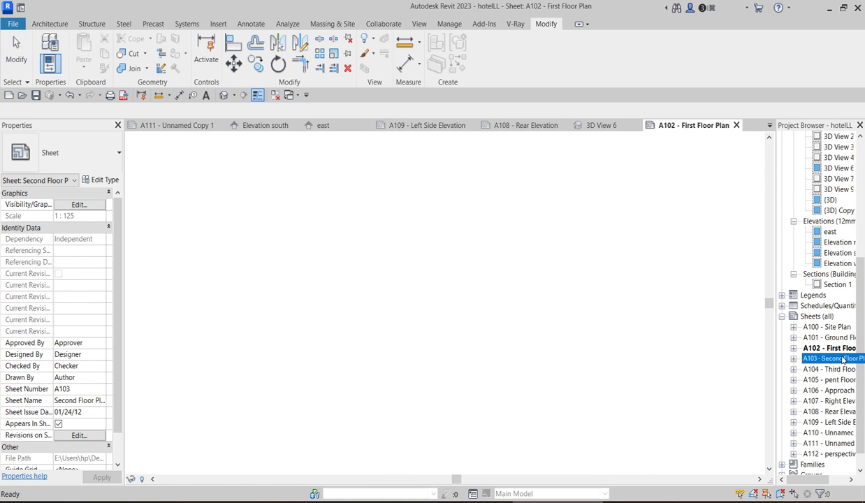
{"action": "scroll", "coordinate": [420, 362], "scroll_direction": "up", "scroll_amount": 2}
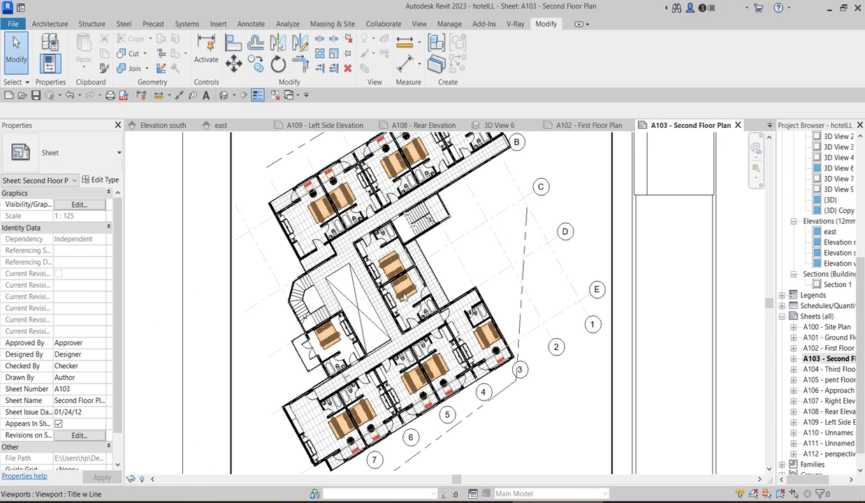
{"action": "scroll", "coordinate": [495, 260], "scroll_direction": "down", "scroll_amount": 3}
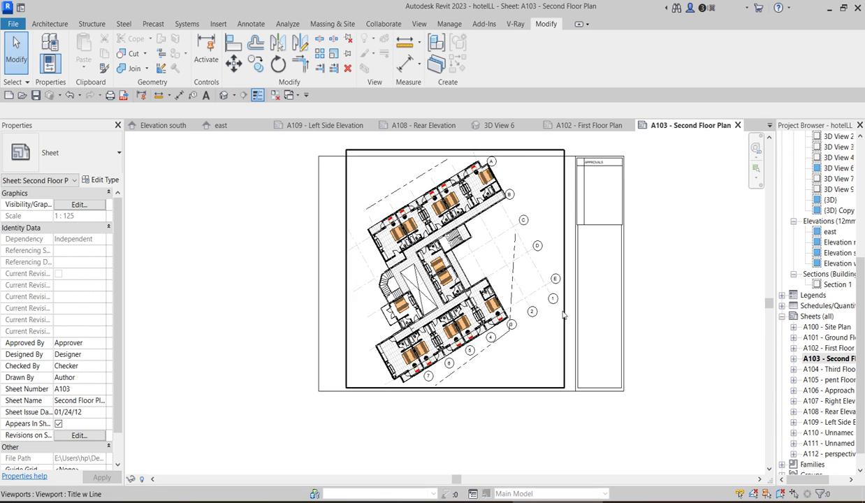
{"action": "double_click", "coordinate": [835, 368]}
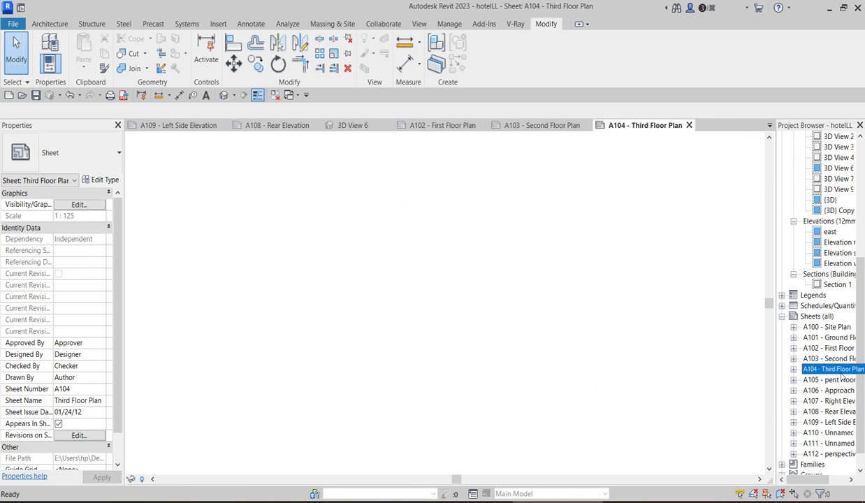
Step: Open sheet A105 - pent Floor Plan and examine the executive suite, terrace and surrounding roofs
{"action": "double_click", "coordinate": [829, 379]}
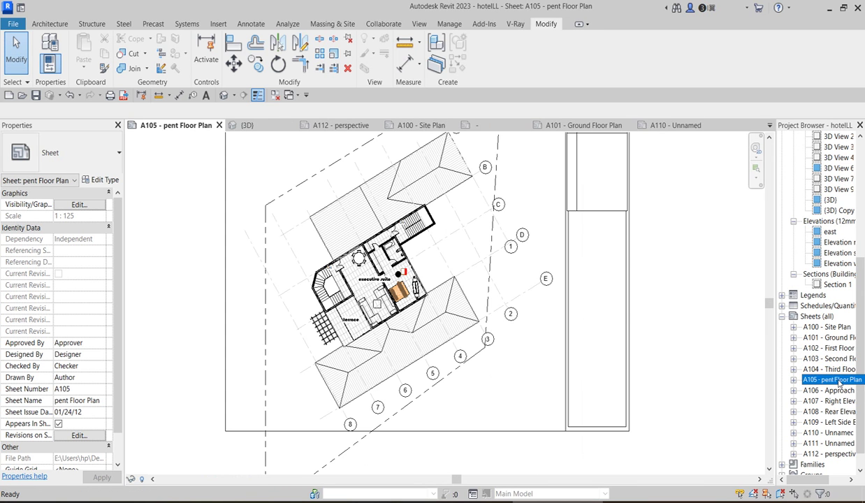
{"action": "scroll", "coordinate": [475, 301], "scroll_direction": "up", "scroll_amount": 4}
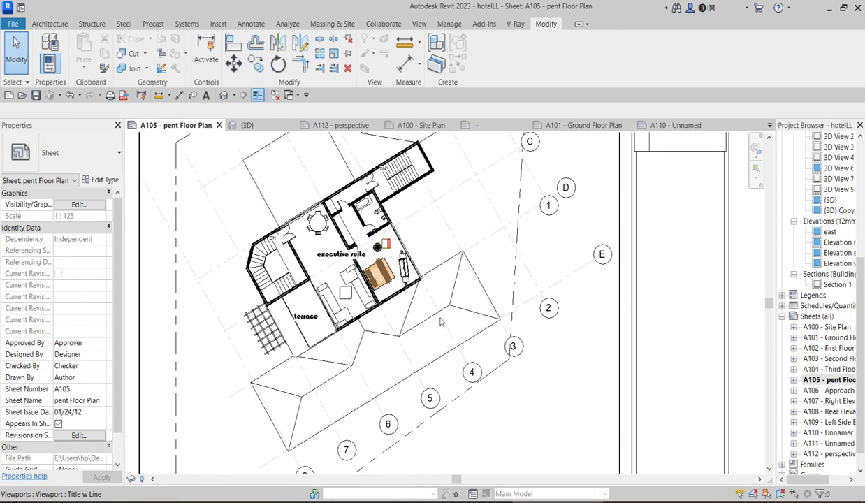
{"action": "left_click", "coordinate": [449, 311]}
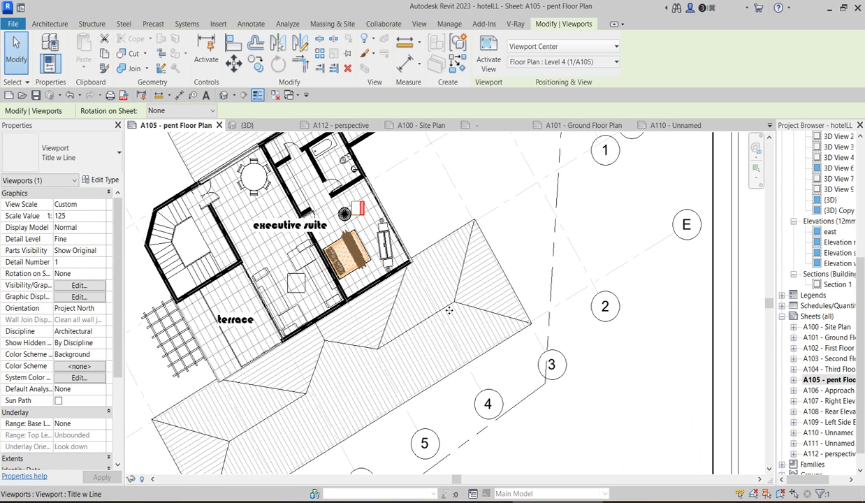
{"action": "scroll", "coordinate": [447, 312], "scroll_direction": "down", "scroll_amount": 3}
{"action": "scroll", "coordinate": [346, 388], "scroll_direction": "up", "scroll_amount": 2}
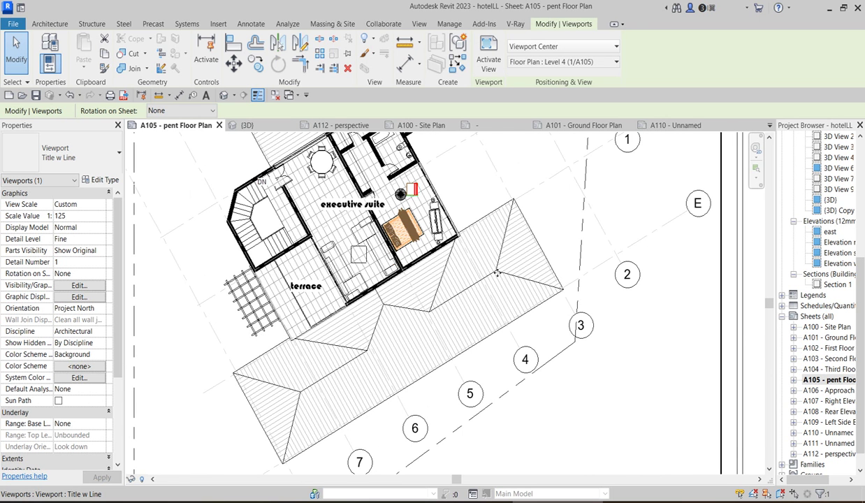
{"action": "scroll", "coordinate": [497, 272], "scroll_direction": "down", "scroll_amount": 3}
{"action": "scroll", "coordinate": [415, 322], "scroll_direction": "up", "scroll_amount": 2}
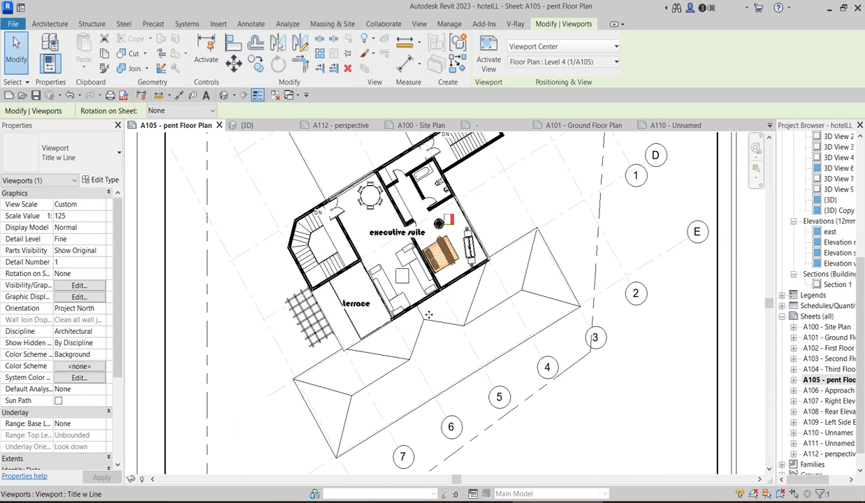
{"action": "scroll", "coordinate": [517, 301], "scroll_direction": "down", "scroll_amount": 3}
{"action": "scroll", "coordinate": [520, 218], "scroll_direction": "up", "scroll_amount": 1}
{"action": "scroll", "coordinate": [520, 217], "scroll_direction": "down", "scroll_amount": 3}
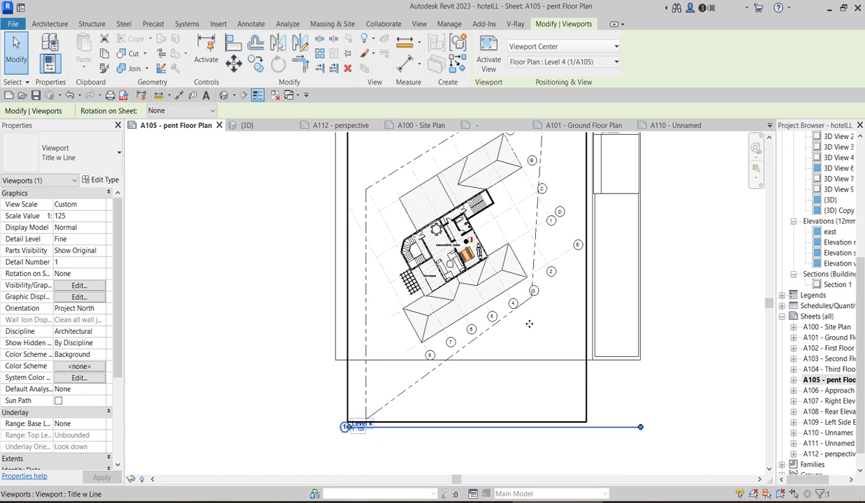
{"action": "scroll", "coordinate": [513, 349], "scroll_direction": "up", "scroll_amount": 1}
{"action": "left_click", "coordinate": [676, 299]}
{"action": "left_click", "coordinate": [813, 380]}
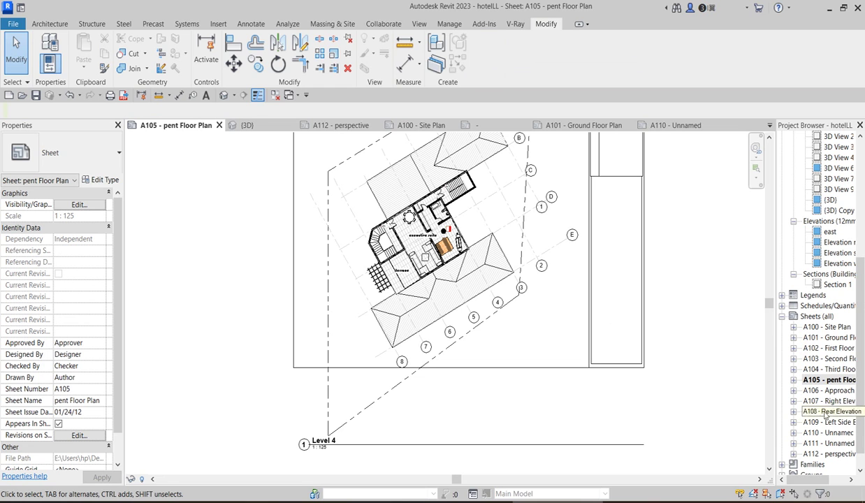
Step: Open sheet A106 - Approach Elevation, and examine the hotel's exterior rendering on sheet A112 - perspective
{"action": "double_click", "coordinate": [827, 390]}
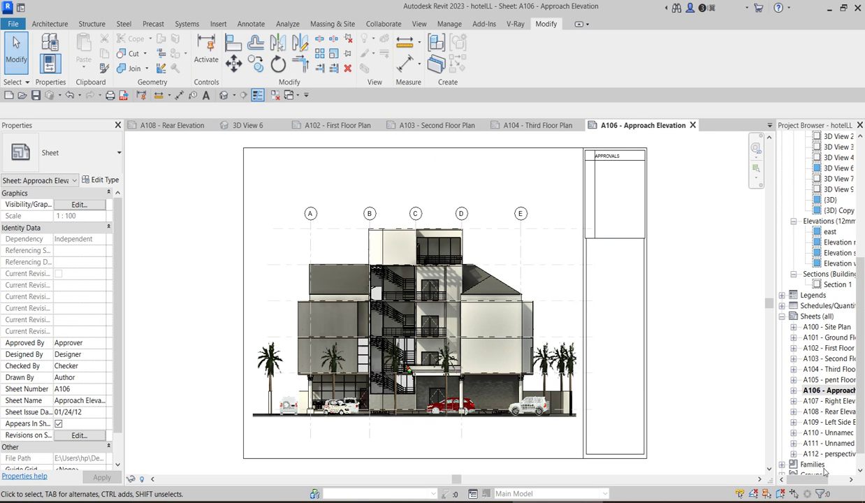
{"action": "double_click", "coordinate": [827, 454]}
{"action": "scroll", "coordinate": [300, 360], "scroll_direction": "up", "scroll_amount": 2}
{"action": "scroll", "coordinate": [213, 355], "scroll_direction": "up", "scroll_amount": 2}
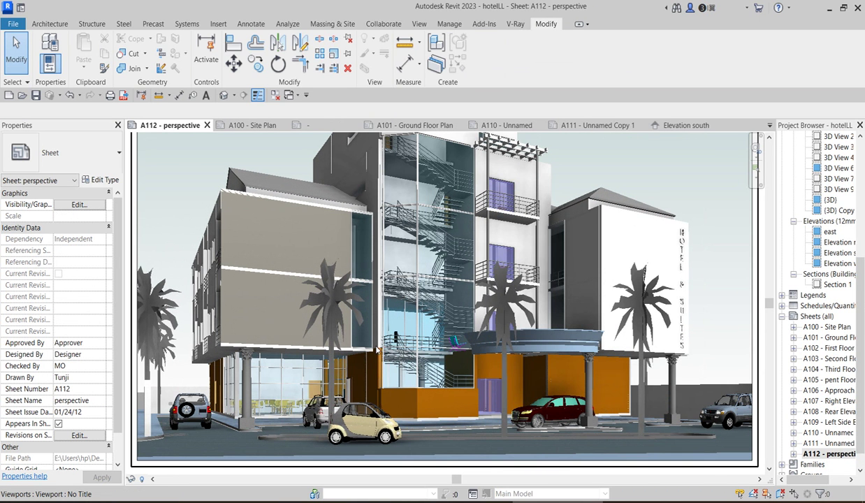
{"action": "scroll", "coordinate": [559, 349], "scroll_direction": "down", "scroll_amount": 2}
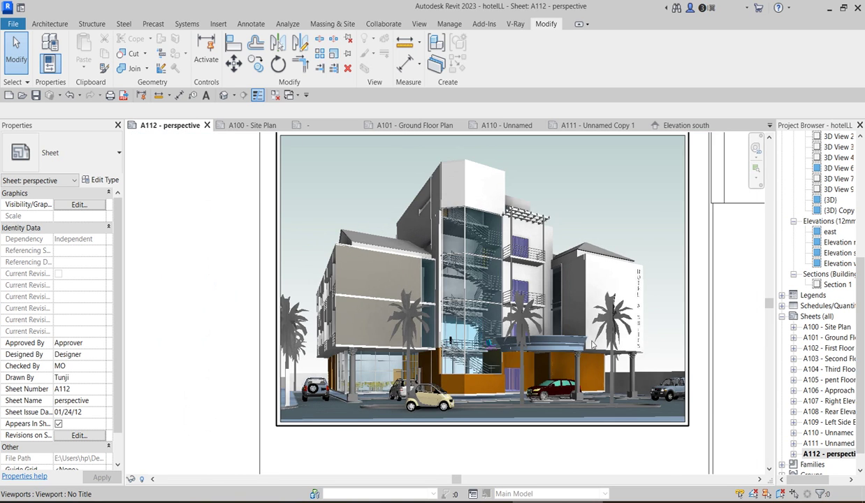
{"action": "scroll", "coordinate": [391, 359], "scroll_direction": "down", "scroll_amount": 2}
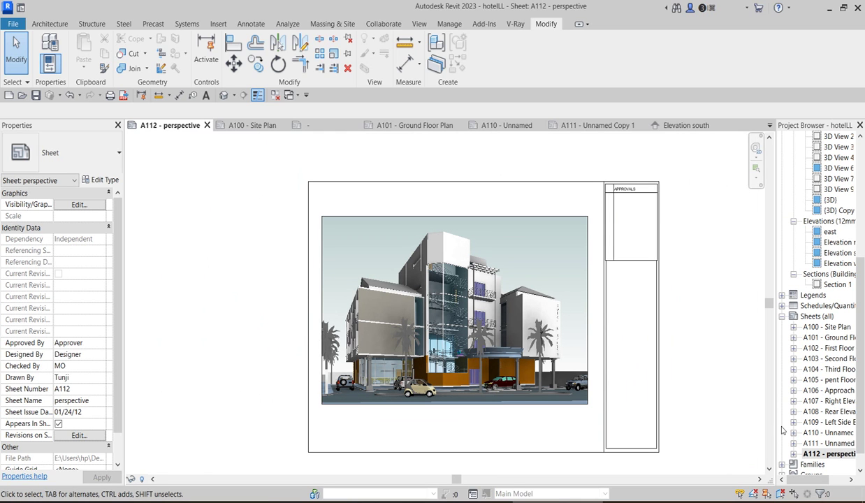
Step: Open sheets A111 - Unnamed Copy 1 and A110 - Unnamed and examine their aerial 3D views of the hotel
{"action": "double_click", "coordinate": [831, 443]}
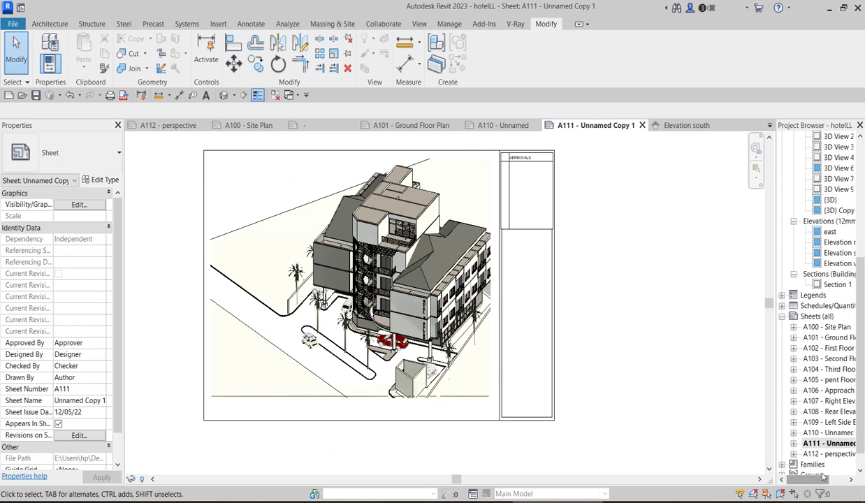
{"action": "double_click", "coordinate": [828, 432]}
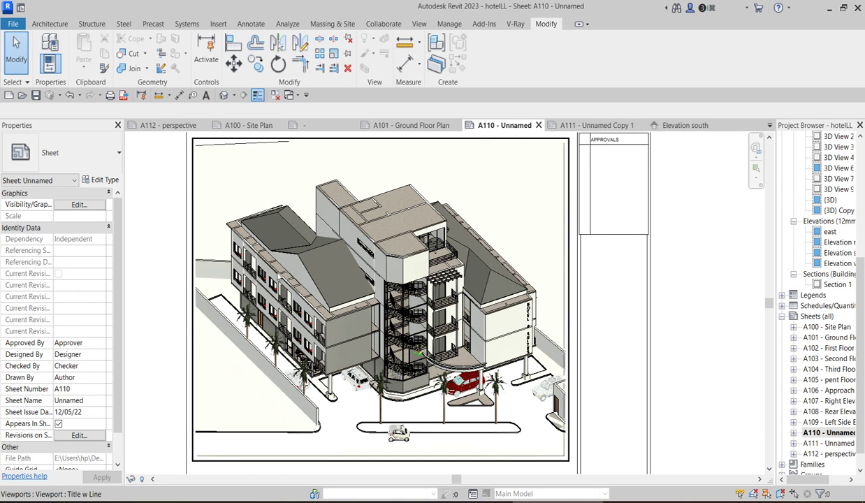
{"action": "scroll", "coordinate": [424, 448], "scroll_direction": "up", "scroll_amount": 3}
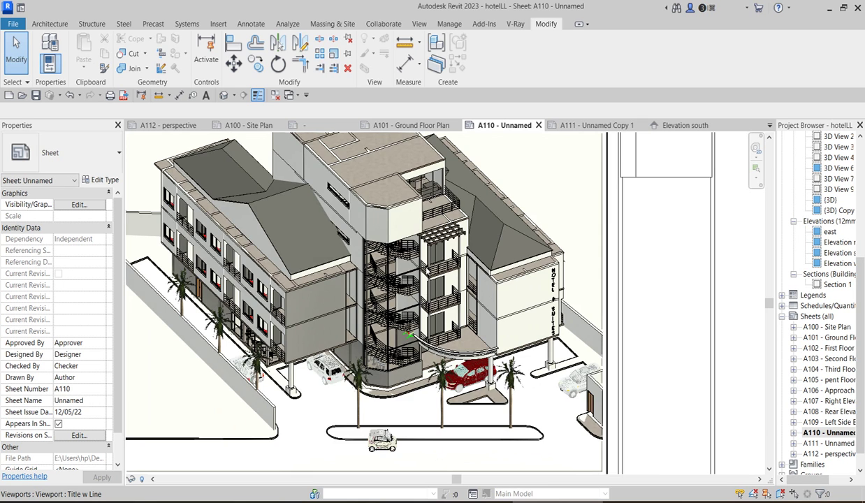
{"action": "scroll", "coordinate": [457, 373], "scroll_direction": "down", "scroll_amount": 3}
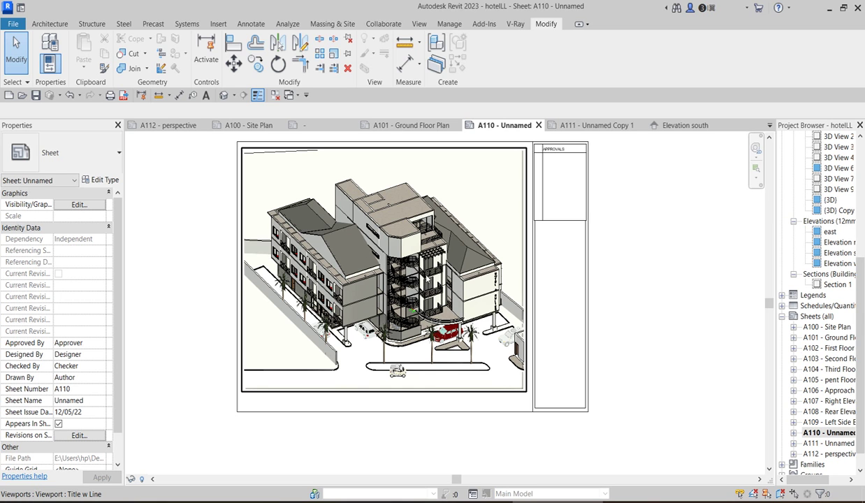
{"action": "scroll", "coordinate": [402, 236], "scroll_direction": "down", "scroll_amount": 2}
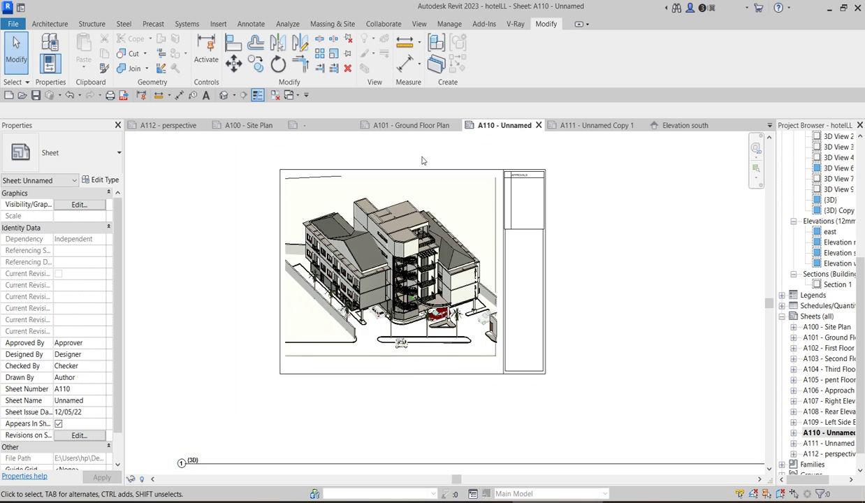
{"action": "scroll", "coordinate": [472, 258], "scroll_direction": "up", "scroll_amount": 2}
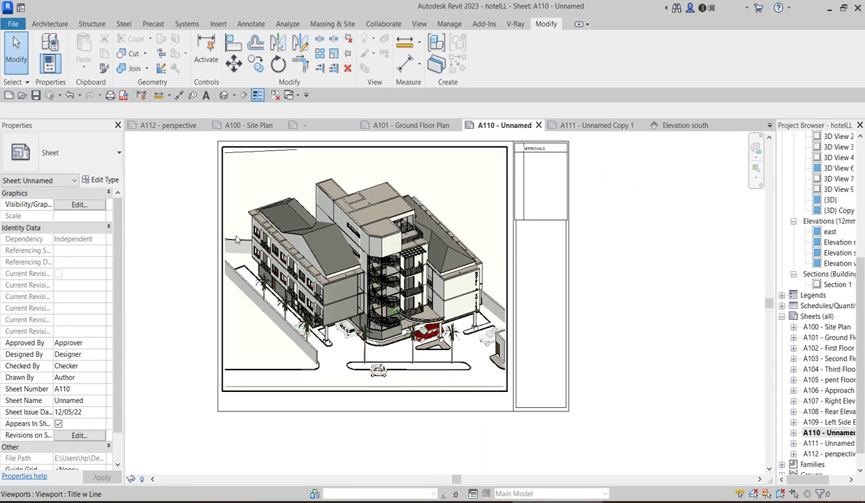
Step: Create a new project from the MULTINEXT_DESIGNS template
{"action": "left_click", "coordinate": [13, 24]}
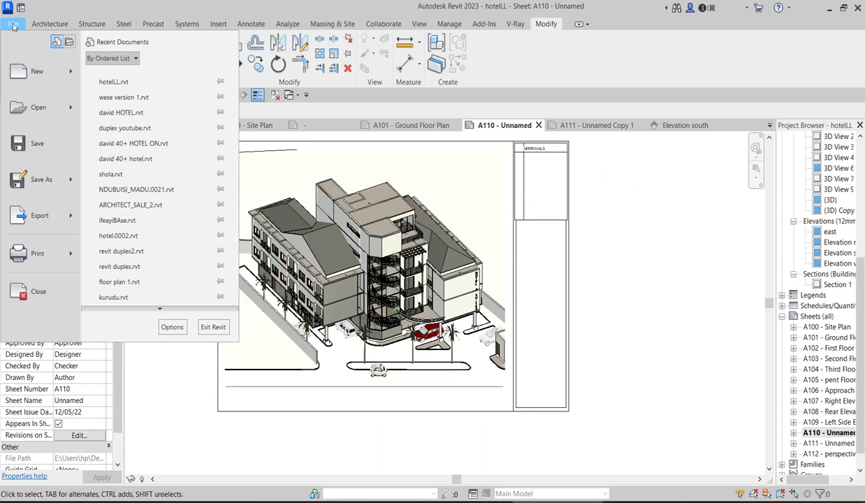
{"action": "left_click", "coordinate": [37, 73]}
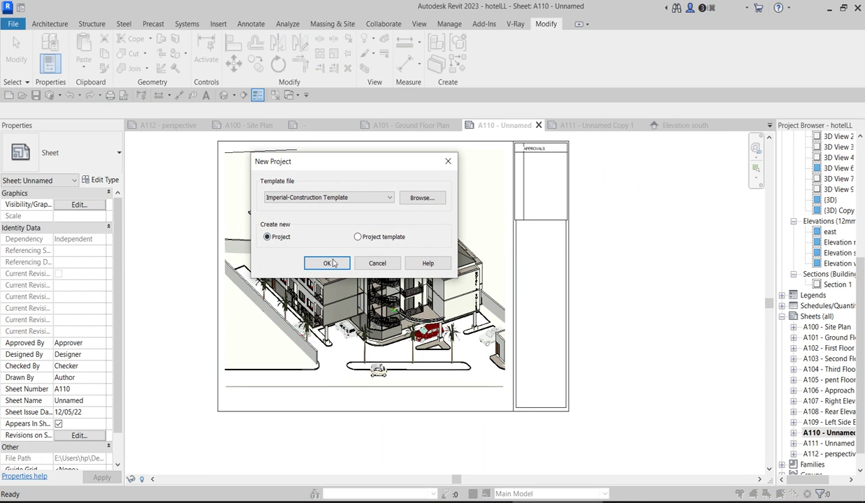
{"action": "left_click", "coordinate": [381, 198]}
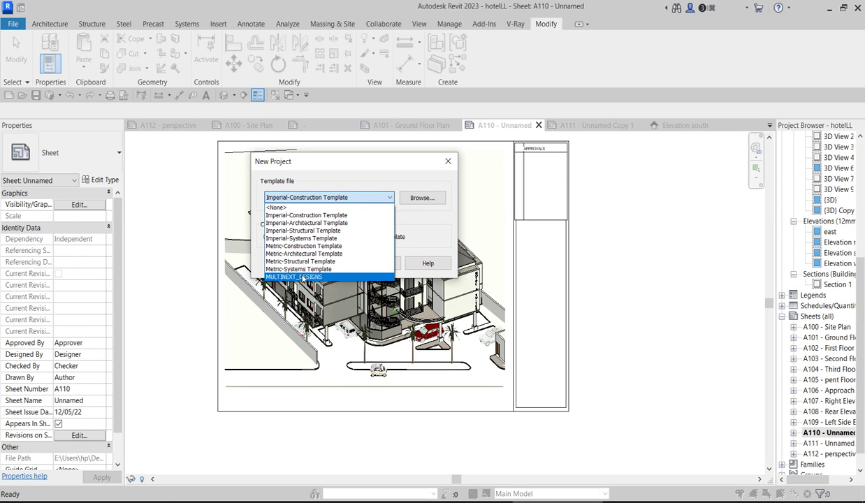
{"action": "left_click", "coordinate": [306, 278]}
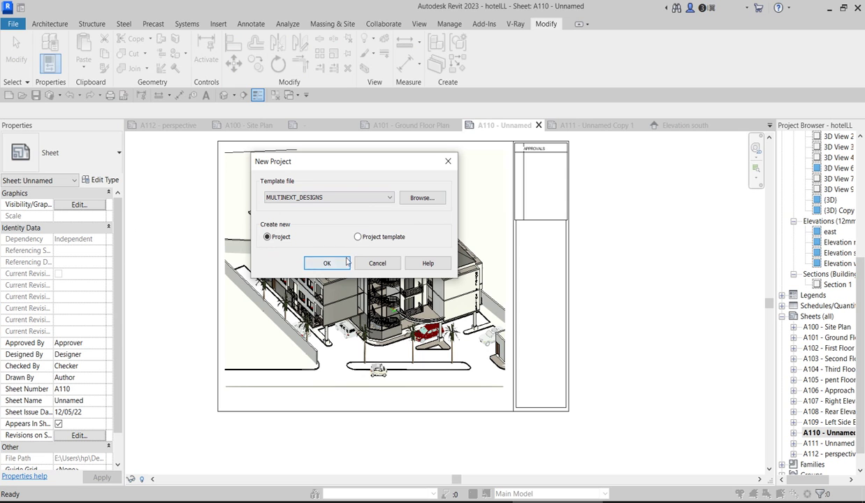
{"action": "left_click", "coordinate": [333, 262]}
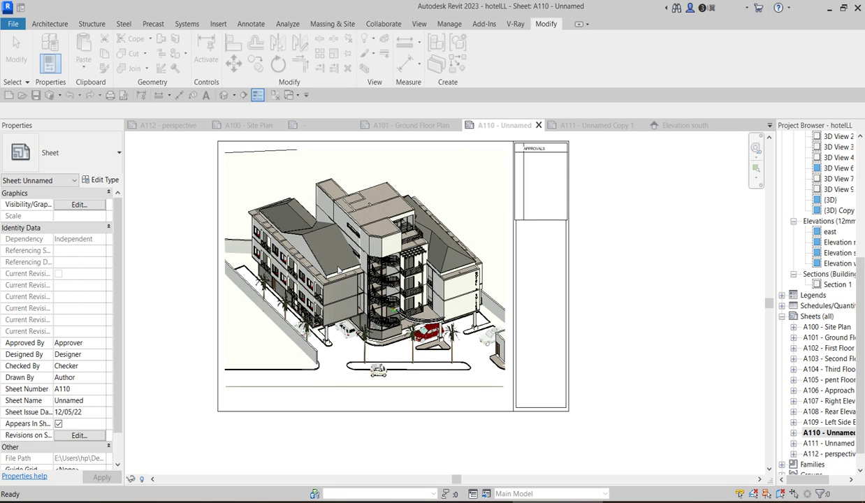
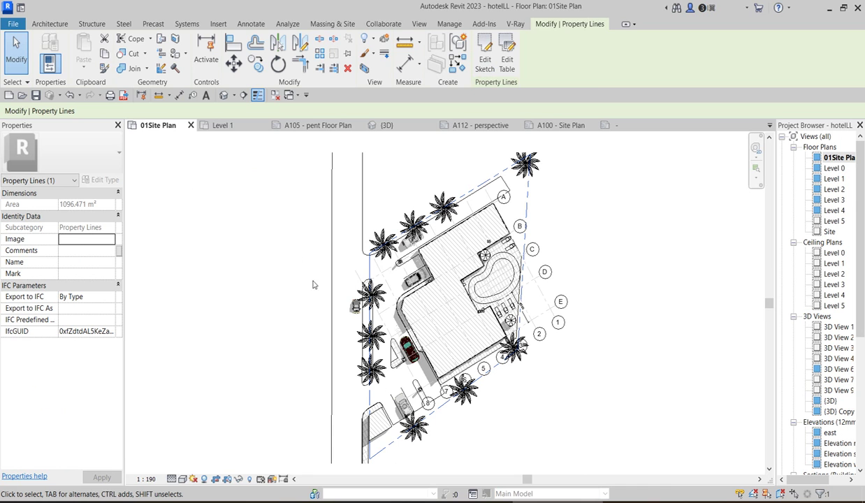
Step: Copy the hotel site plan's selected property line to the clipboard and create a new project from the MULTINEXT_DESIGNS template
{"action": "left_click", "coordinate": [103, 54]}
{"action": "left_click", "coordinate": [226, 125]}
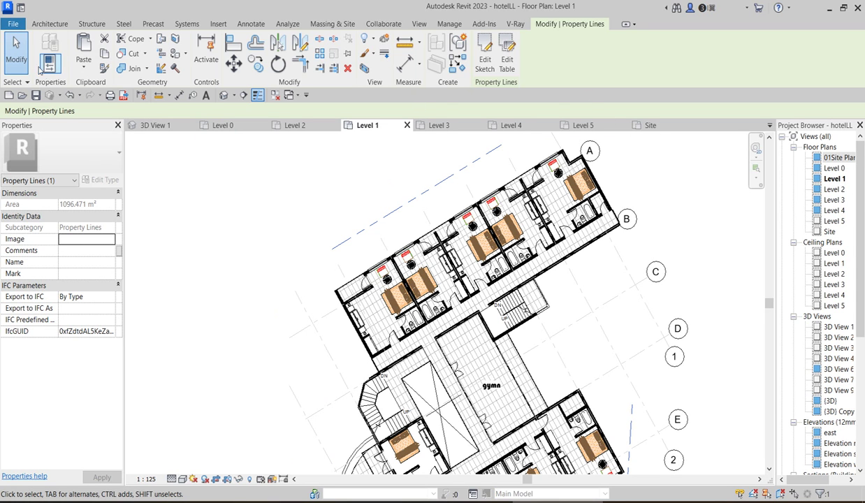
{"action": "left_click", "coordinate": [17, 23]}
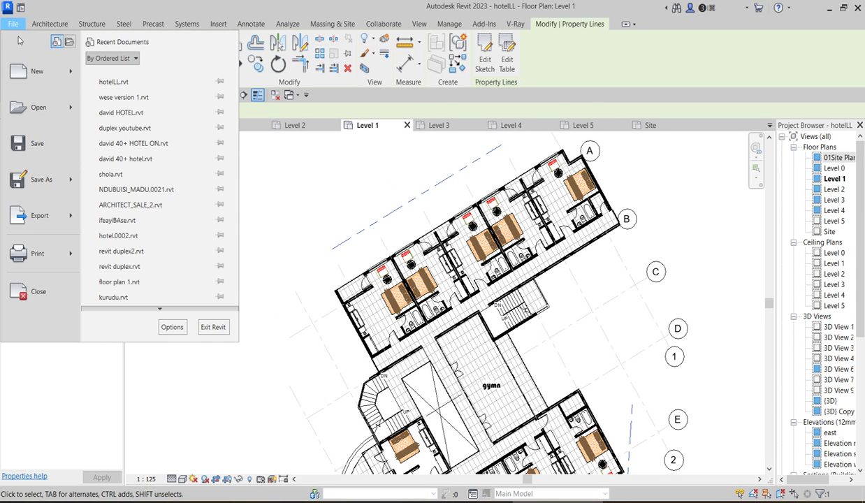
{"action": "left_click", "coordinate": [43, 80]}
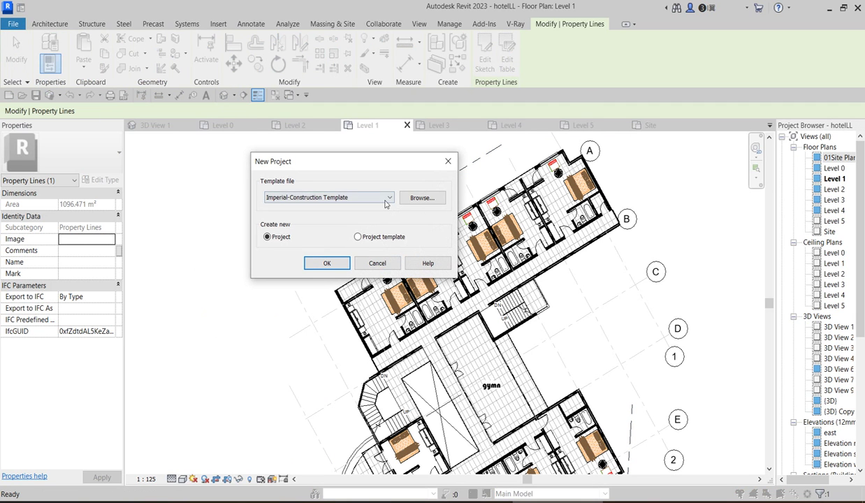
{"action": "left_click", "coordinate": [385, 199]}
{"action": "left_click", "coordinate": [280, 275]}
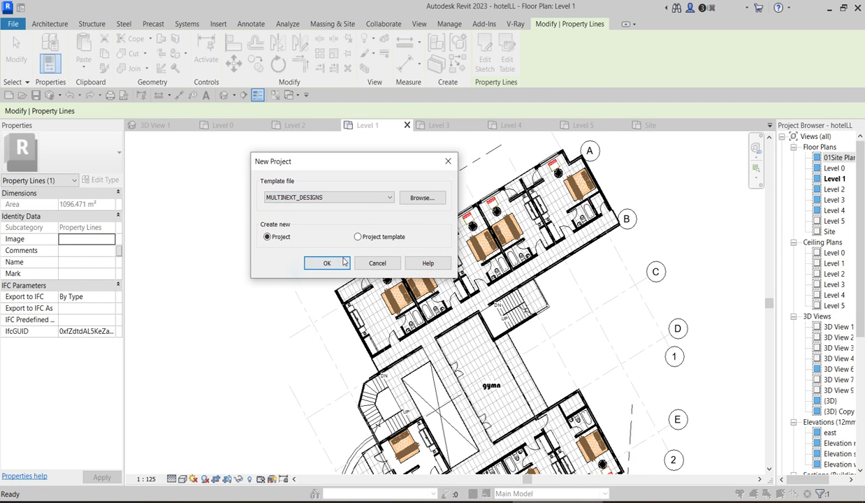
{"action": "left_click", "coordinate": [329, 269]}
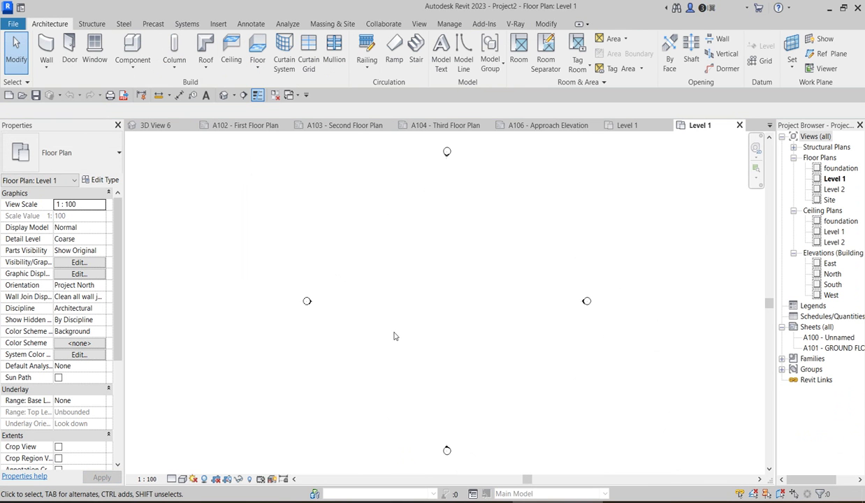
Step: Close the redundant Project1 and paste the property line into Project2's Level 1 plan, aligned to the current view
{"action": "left_click", "coordinate": [625, 125]}
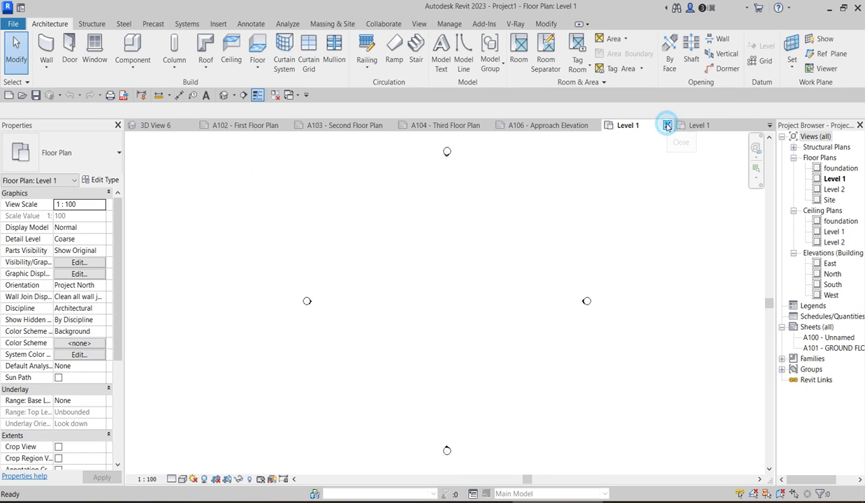
{"action": "left_click", "coordinate": [667, 125]}
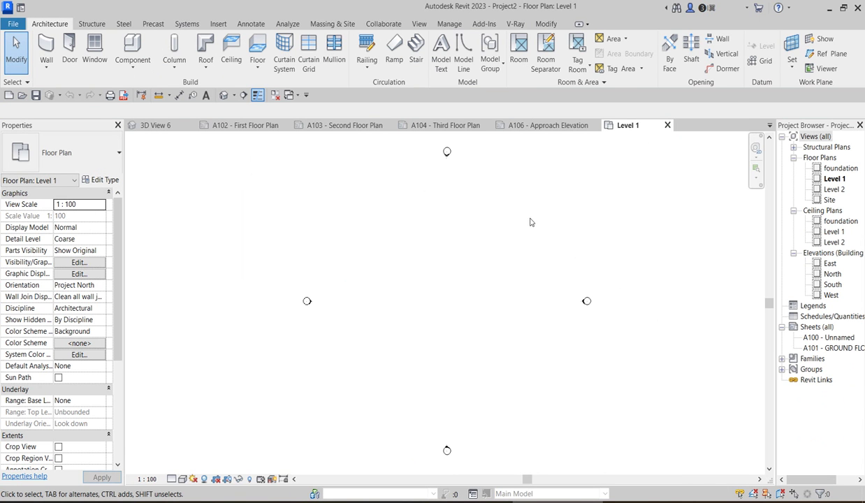
{"action": "left_click", "coordinate": [545, 23]}
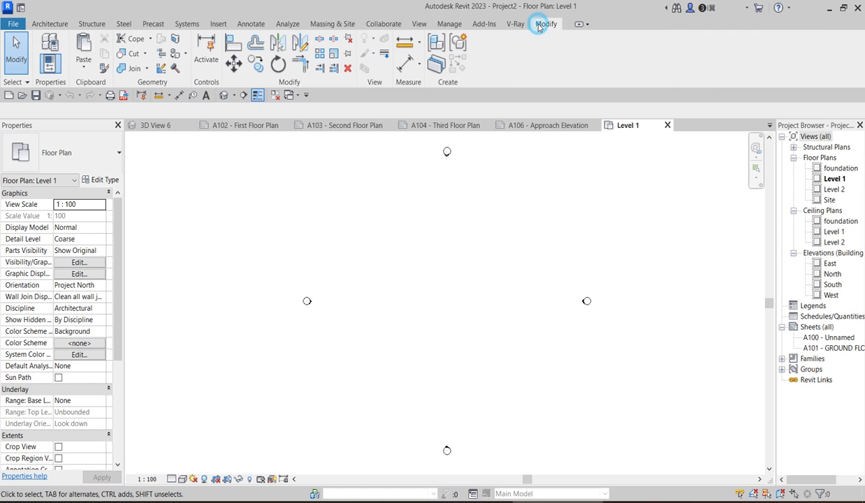
{"action": "left_click", "coordinate": [83, 70]}
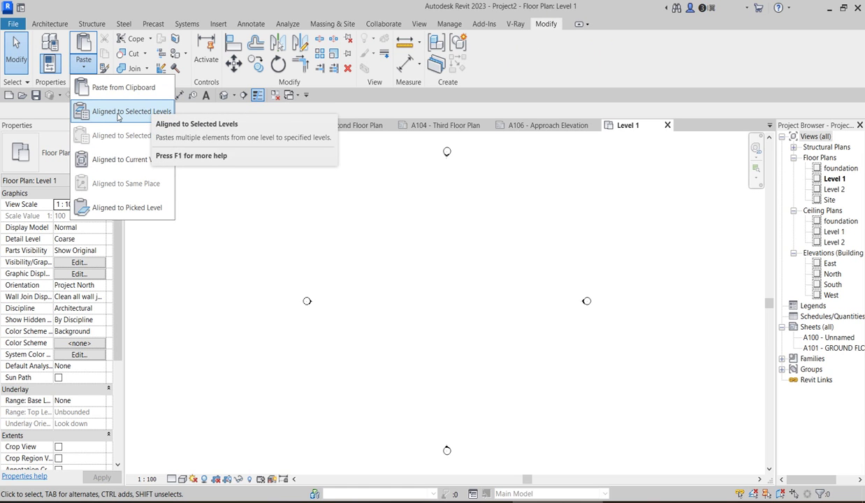
{"action": "left_click", "coordinate": [122, 161]}
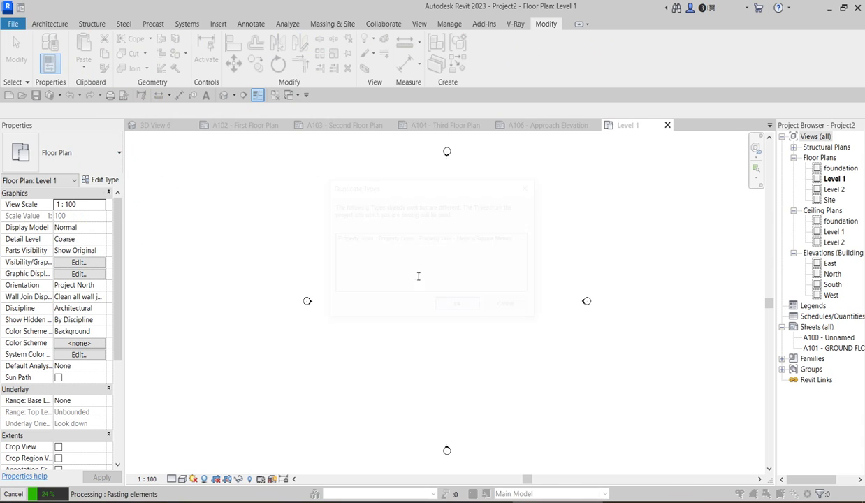
{"action": "left_click", "coordinate": [459, 308]}
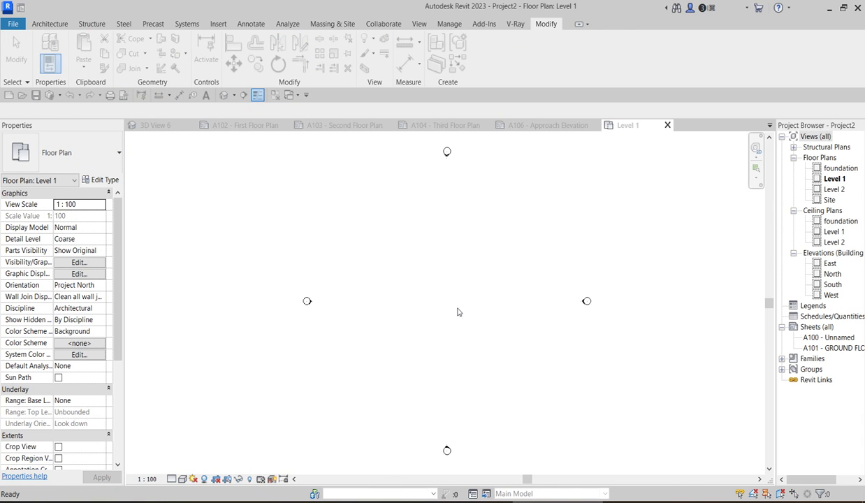
{"action": "scroll", "coordinate": [361, 308], "scroll_direction": "down", "scroll_amount": 3}
{"action": "left_click", "coordinate": [410, 283]}
{"action": "left_click", "coordinate": [459, 275]}
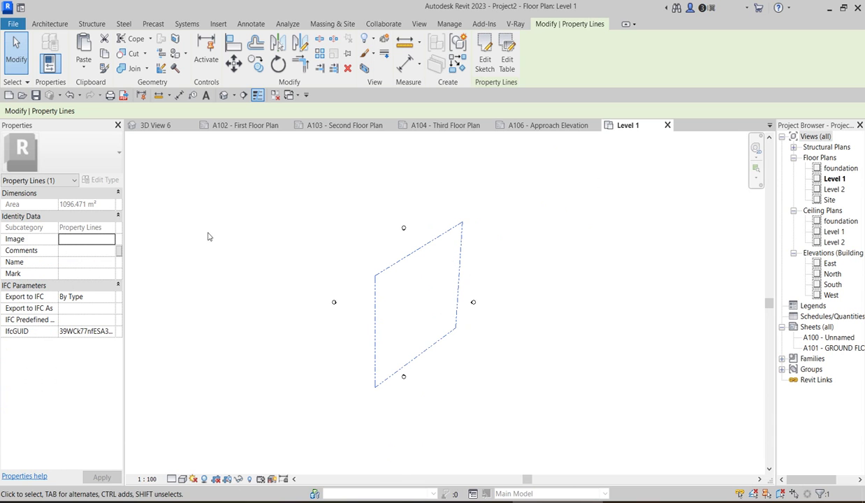
Step: Open the Site and foundation floor plans and check how the pasted property line appears in each
{"action": "double_click", "coordinate": [829, 200]}
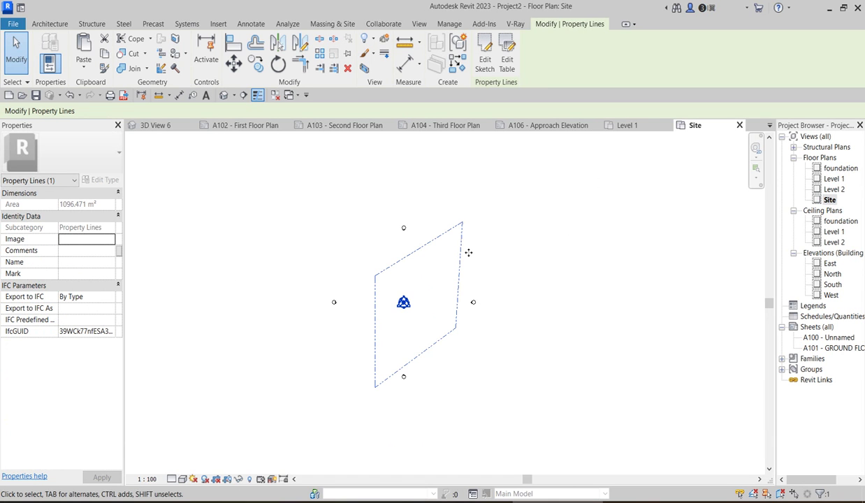
{"action": "scroll", "coordinate": [467, 268], "scroll_direction": "up", "scroll_amount": 2}
{"action": "left_click", "coordinate": [522, 249]}
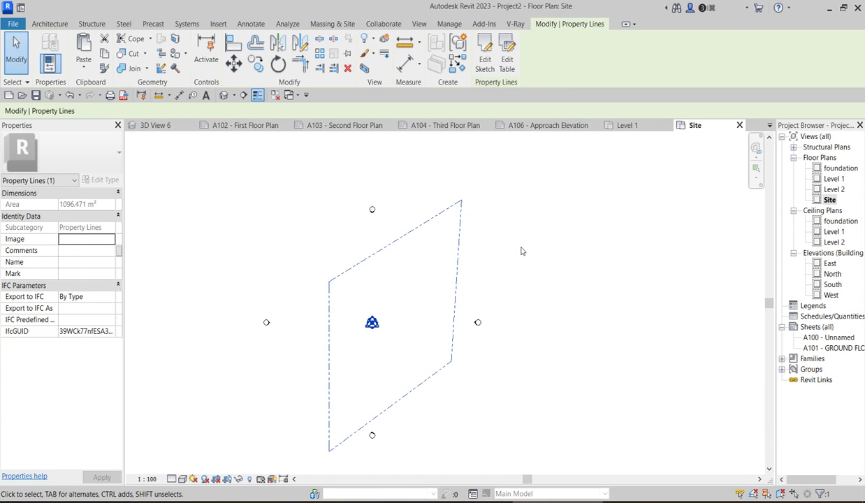
{"action": "double_click", "coordinate": [828, 169]}
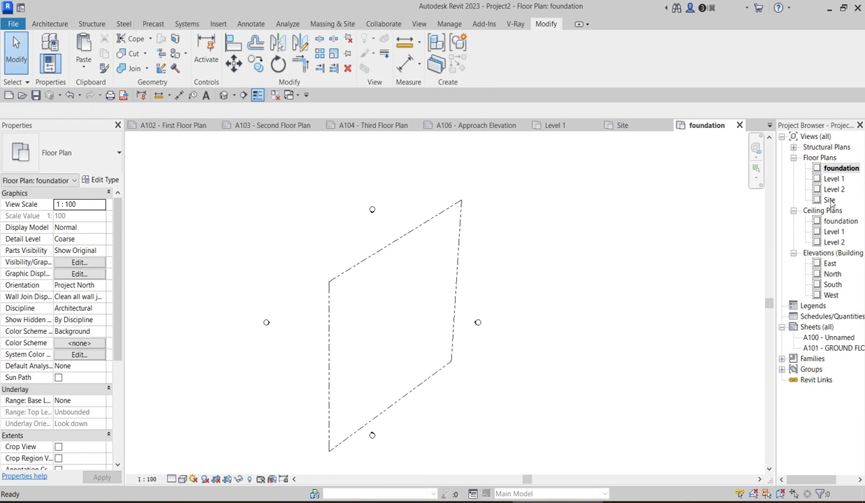
Step: Nudge the property line slightly to the left in the Site plan to adjust its position around the project base point
{"action": "double_click", "coordinate": [829, 200]}
{"action": "left_click", "coordinate": [458, 263]}
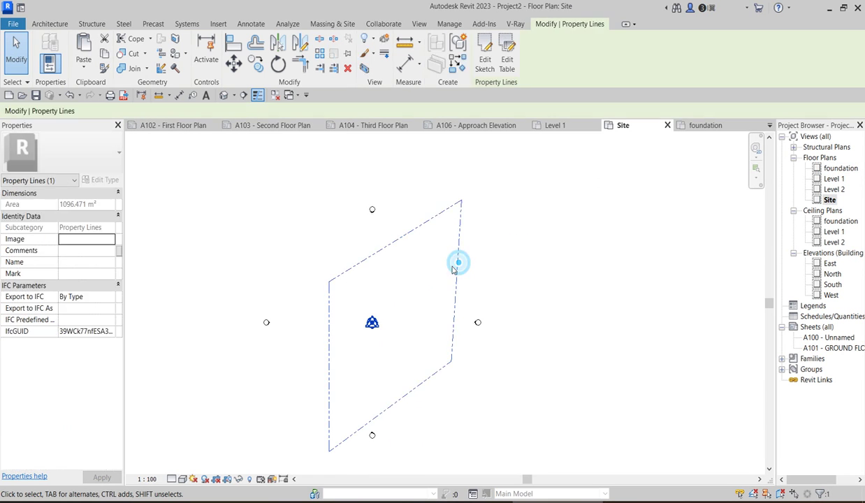
{"action": "key", "text": "Left"}
{"action": "key", "text": "Left"}
{"action": "key", "text": "Left"}
{"action": "key", "text": "Left"}
{"action": "key", "text": "Left"}
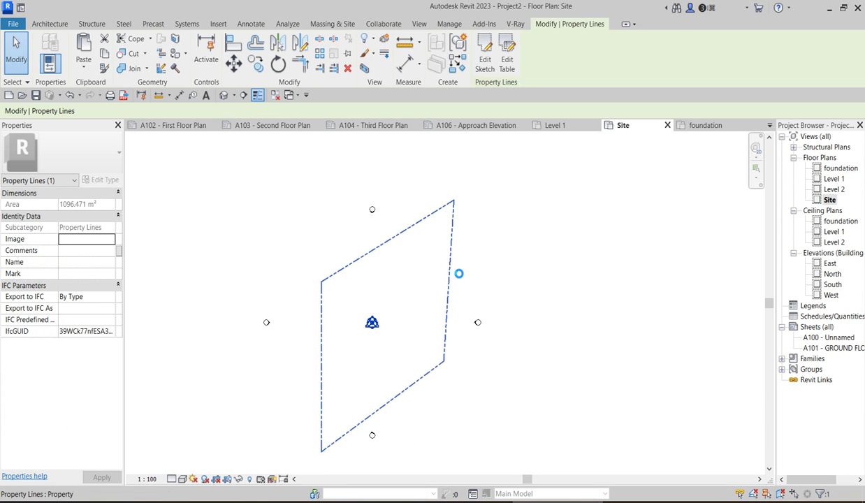
{"action": "left_click", "coordinate": [500, 249]}
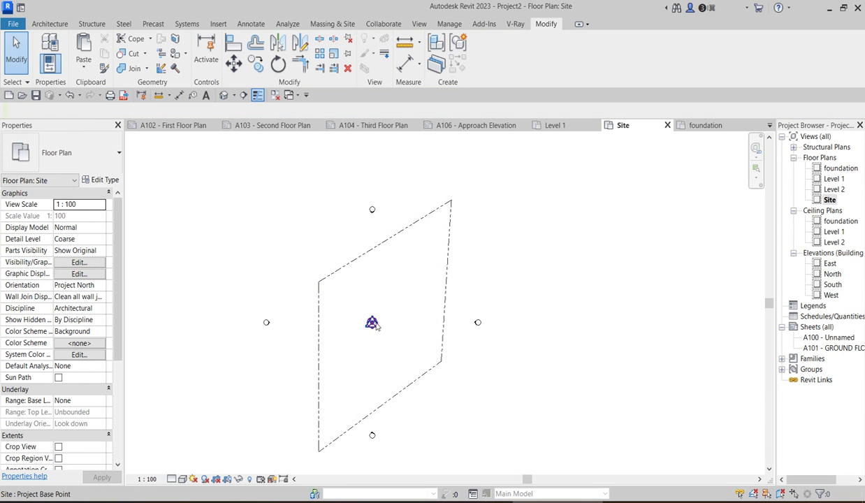
{"action": "scroll", "coordinate": [366, 256], "scroll_direction": "up", "scroll_amount": 2}
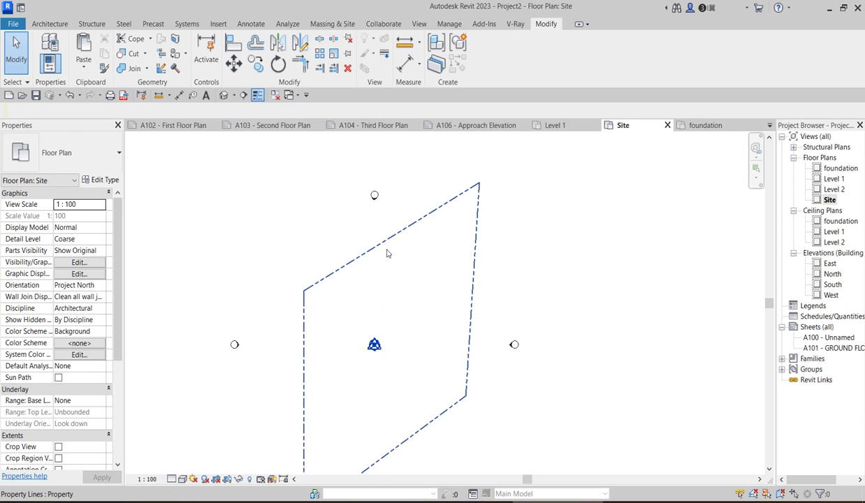
Step: Select the property line in the Site plan and nudge it slightly upward relative to the project base point
{"action": "scroll", "coordinate": [384, 290], "scroll_direction": "down", "scroll_amount": 2}
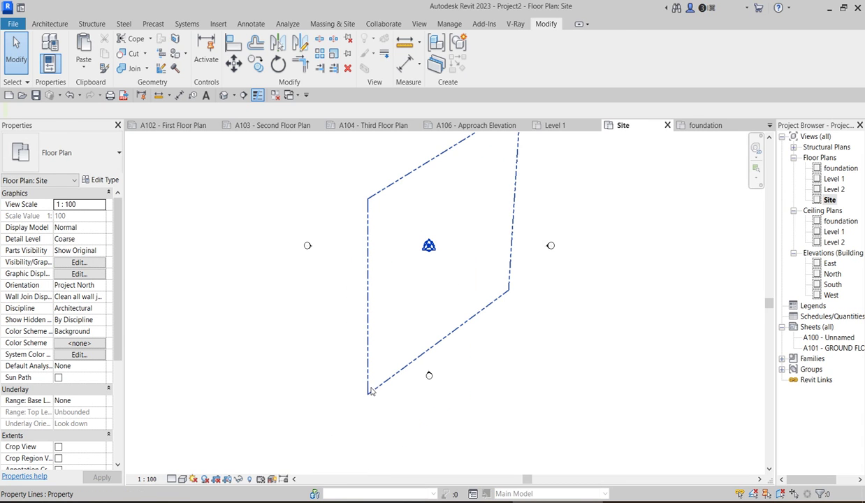
{"action": "left_click", "coordinate": [371, 390]}
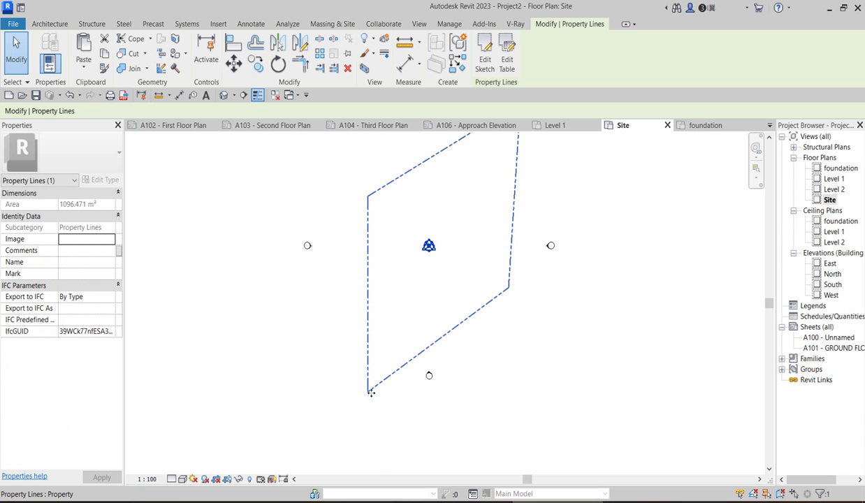
{"action": "scroll", "coordinate": [408, 444], "scroll_direction": "down", "scroll_amount": 2}
{"action": "scroll", "coordinate": [436, 230], "scroll_direction": "up", "scroll_amount": 1}
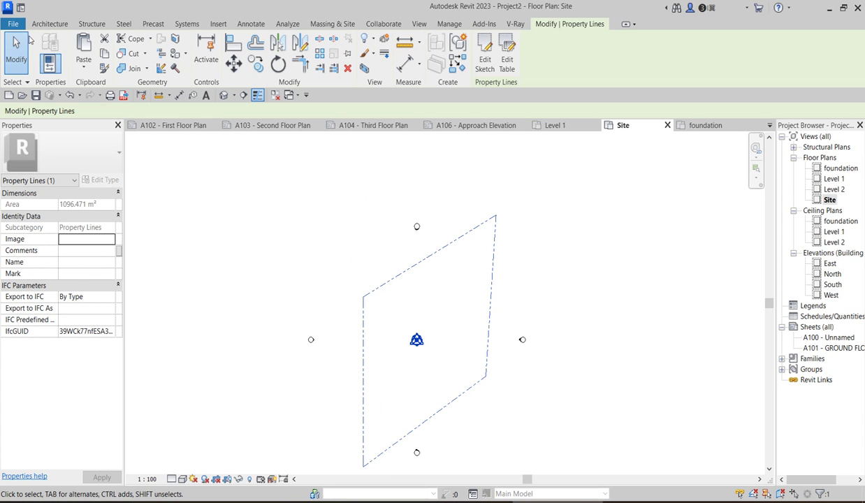
Step: Start saving the file as a new project and create a folder named HOTEL DESIGN on the Desktop for it
{"action": "left_click", "coordinate": [13, 23]}
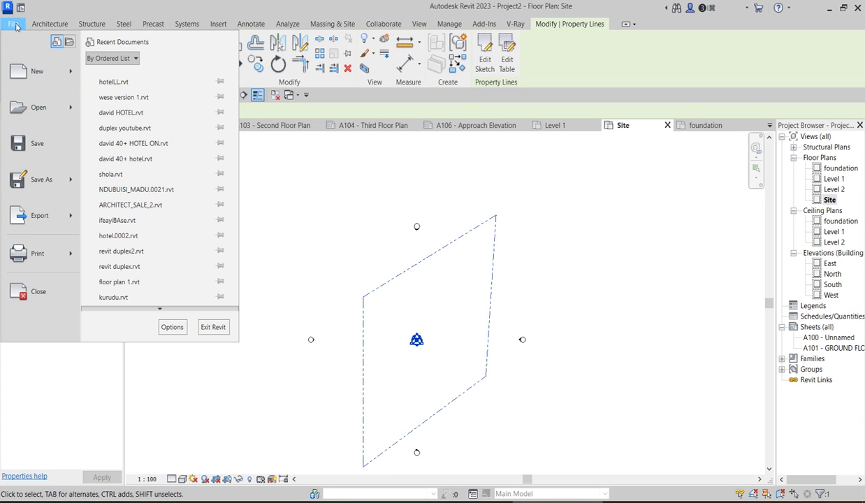
{"action": "left_click", "coordinate": [50, 181]}
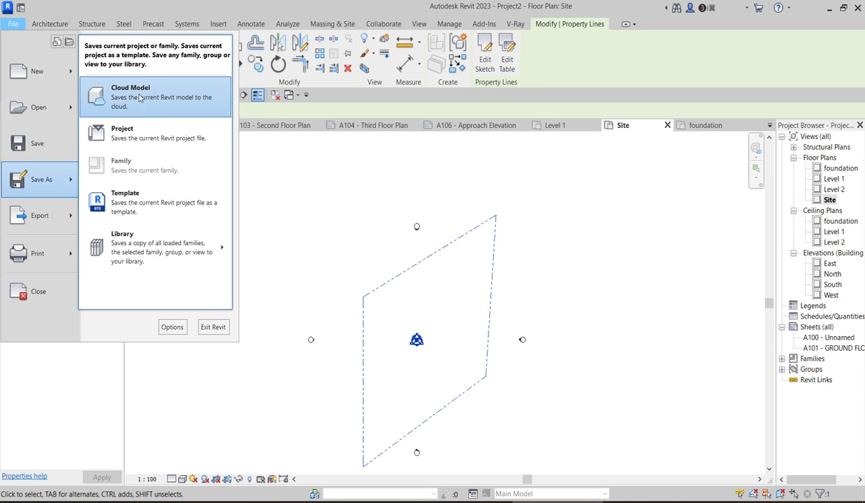
{"action": "left_click", "coordinate": [126, 136]}
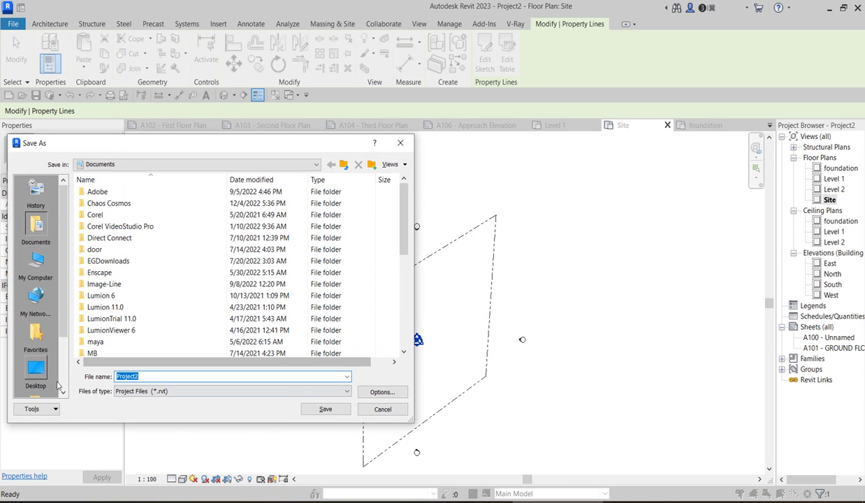
{"action": "left_click", "coordinate": [35, 370]}
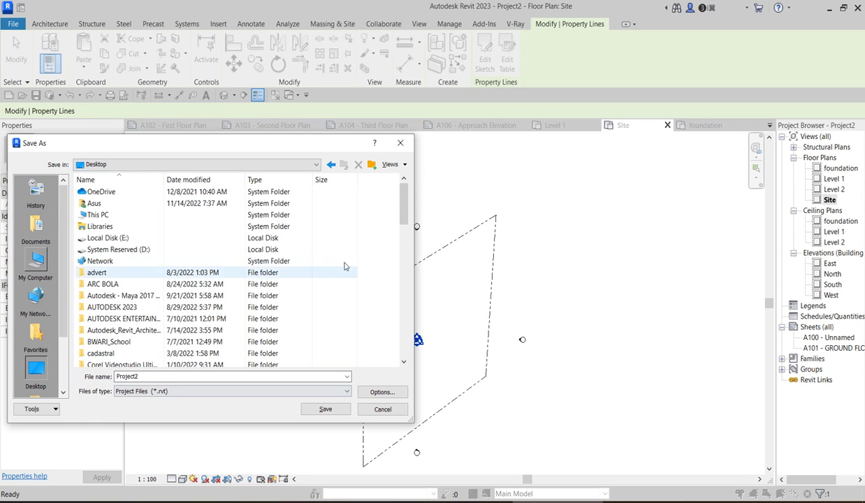
{"action": "left_click", "coordinate": [372, 166]}
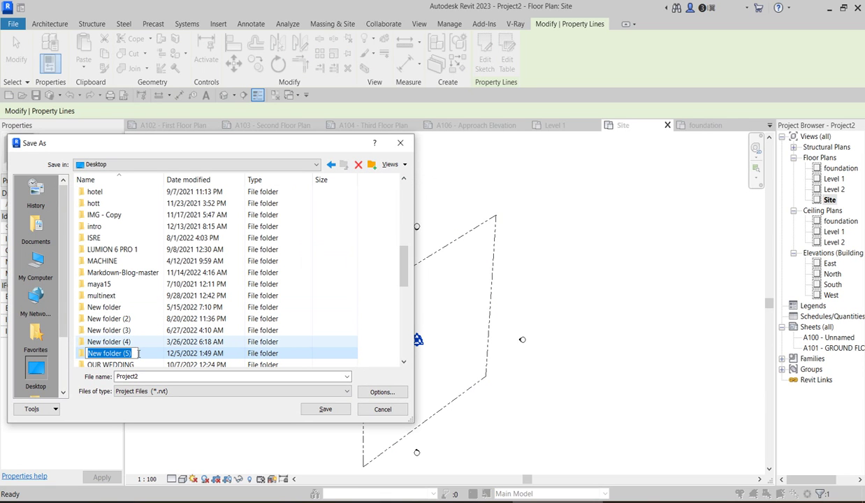
{"action": "type", "text": "HOTE"}
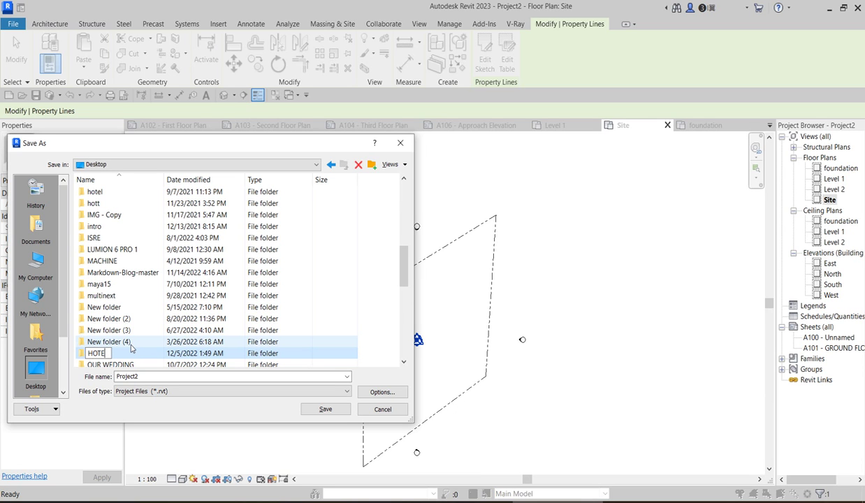
{"action": "type", "text": "RL DESIGN"}
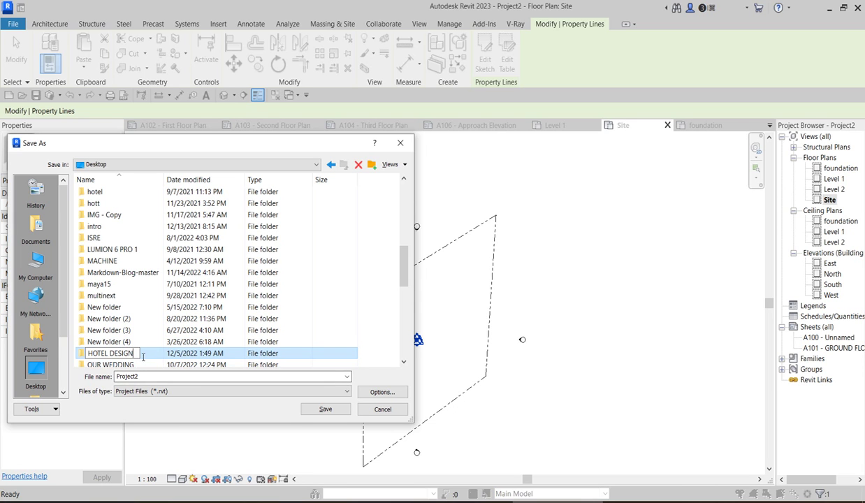
Step: Save the project inside the HOTEL DESIGN folder as HOTEL DESIGN TUTORIAL 2023 REVIT, reusing the copied folder name
{"action": "double_click", "coordinate": [129, 352]}
{"action": "left_click_drag", "start_coordinate": [133, 352], "coordinate": [87, 353]}
{"action": "key", "text": "ctrl+c"}
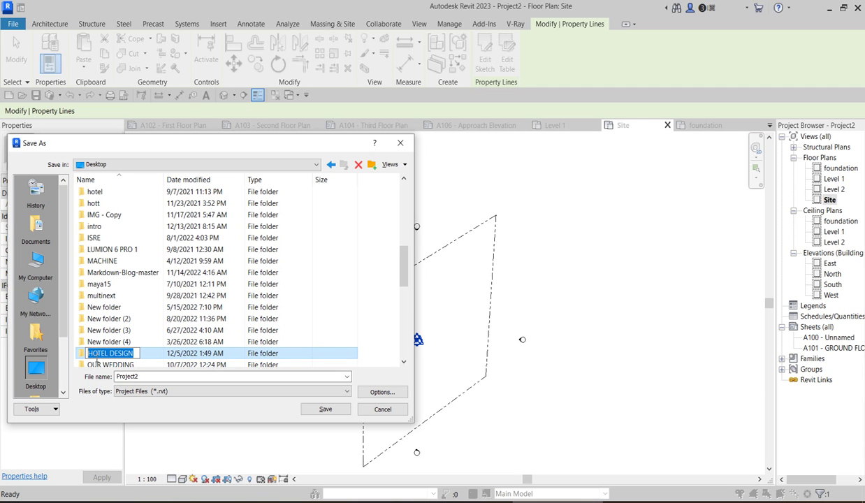
{"action": "left_click", "coordinate": [160, 351]}
{"action": "double_click", "coordinate": [162, 354]}
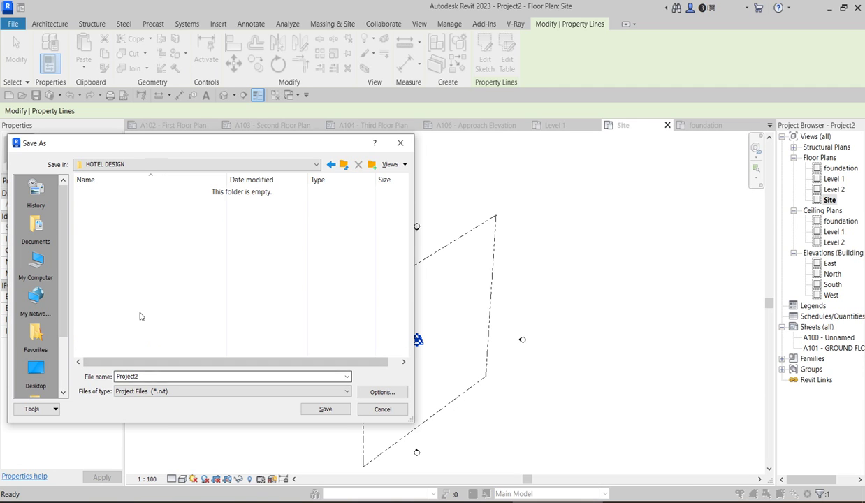
{"action": "double_click", "coordinate": [141, 376]}
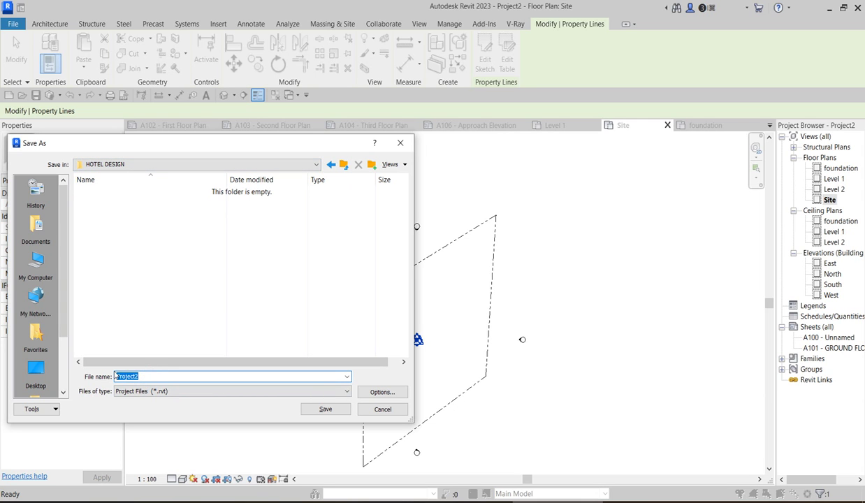
{"action": "key", "text": "ctrl+v"}
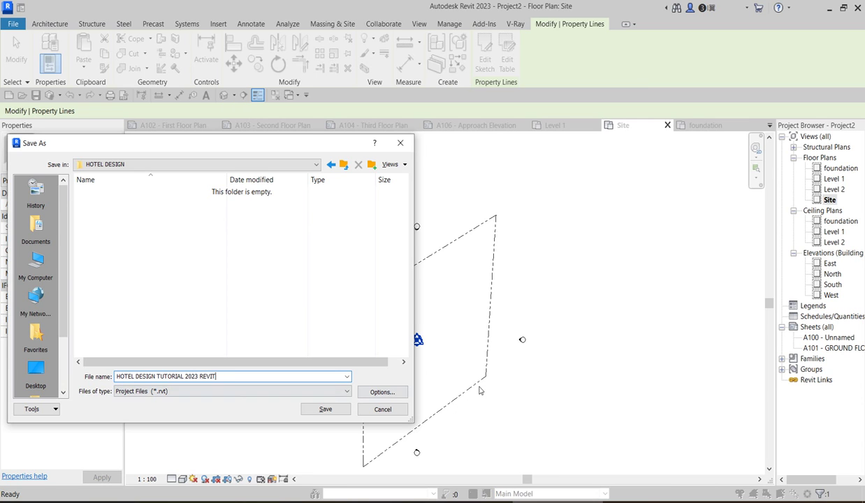
{"action": "left_click", "coordinate": [325, 410]}
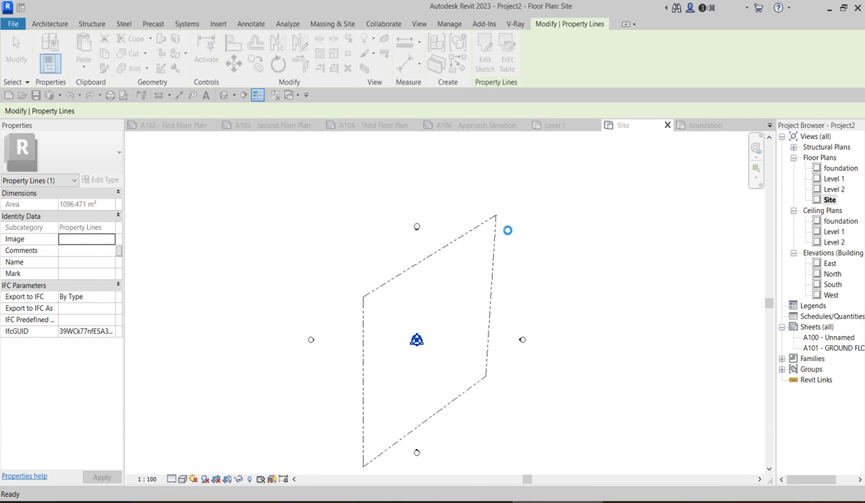
{"action": "left_click", "coordinate": [410, 355]}
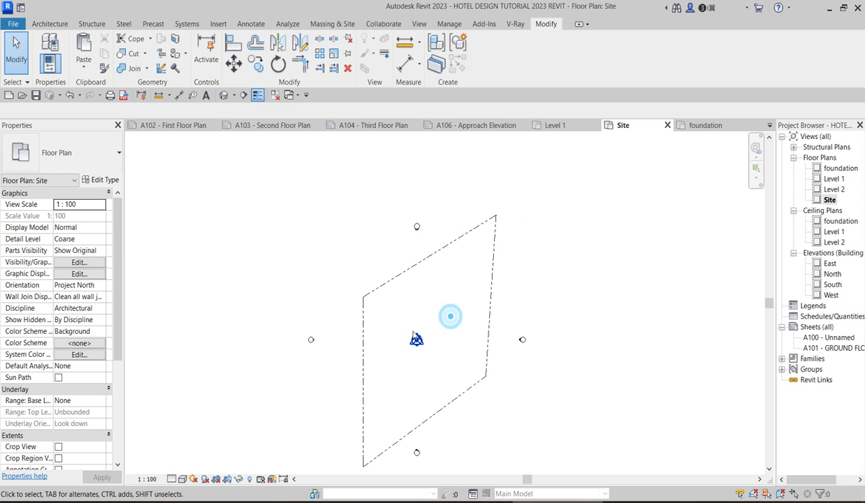
Step: Draw a straight Generic - 200mm 3 wall about 29000 mm long at about 29° just inside the property line's sloping upper edge
{"action": "scroll", "coordinate": [404, 294], "scroll_direction": "up", "scroll_amount": 2}
{"action": "scroll", "coordinate": [376, 271], "scroll_direction": "down", "scroll_amount": 3}
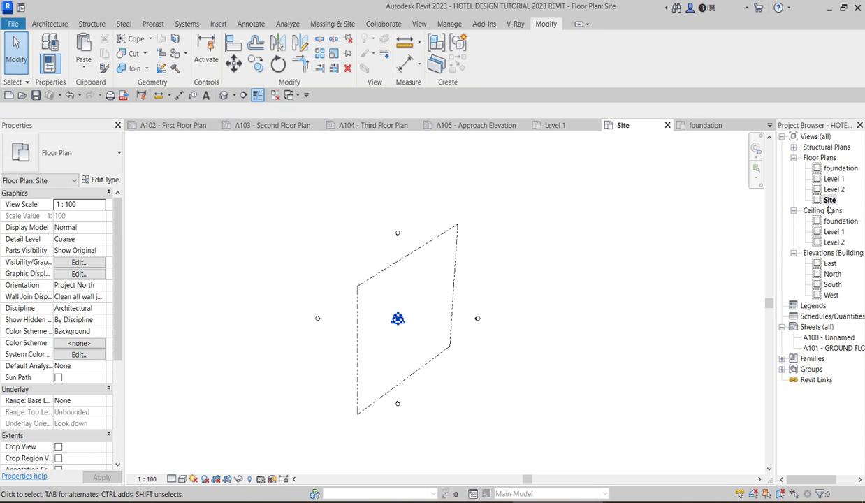
{"action": "scroll", "coordinate": [438, 285], "scroll_direction": "up", "scroll_amount": 1}
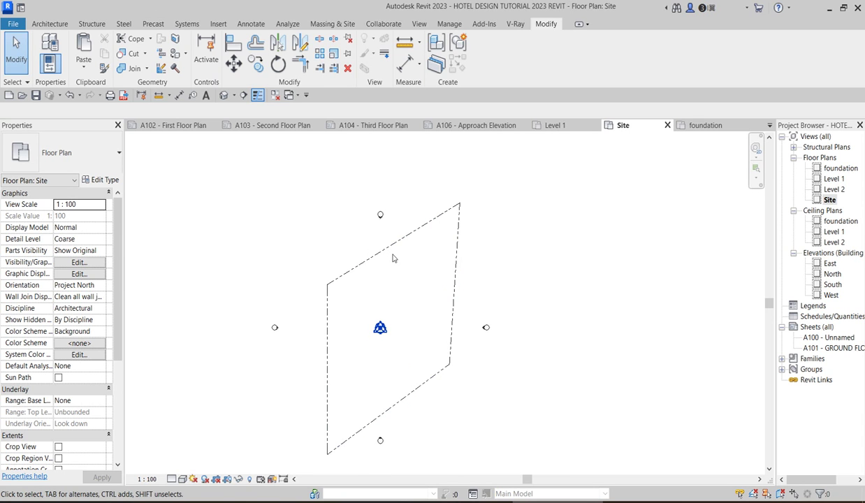
{"action": "scroll", "coordinate": [393, 259], "scroll_direction": "up", "scroll_amount": 1}
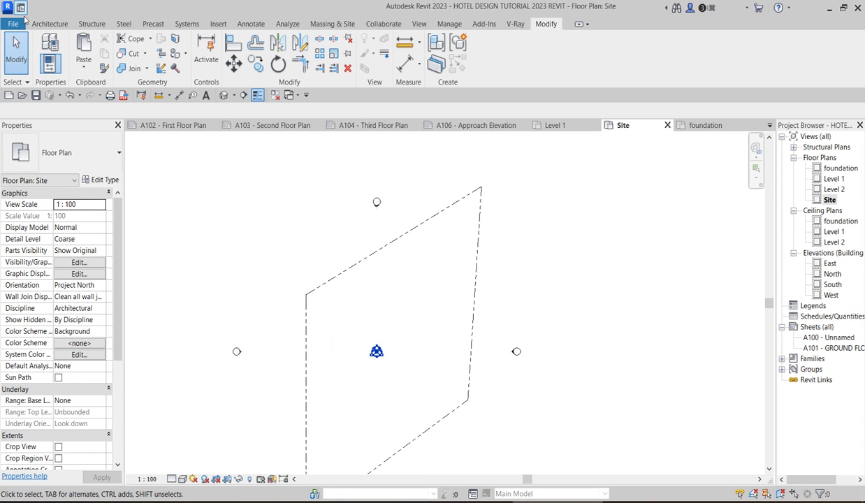
{"action": "left_click", "coordinate": [50, 24]}
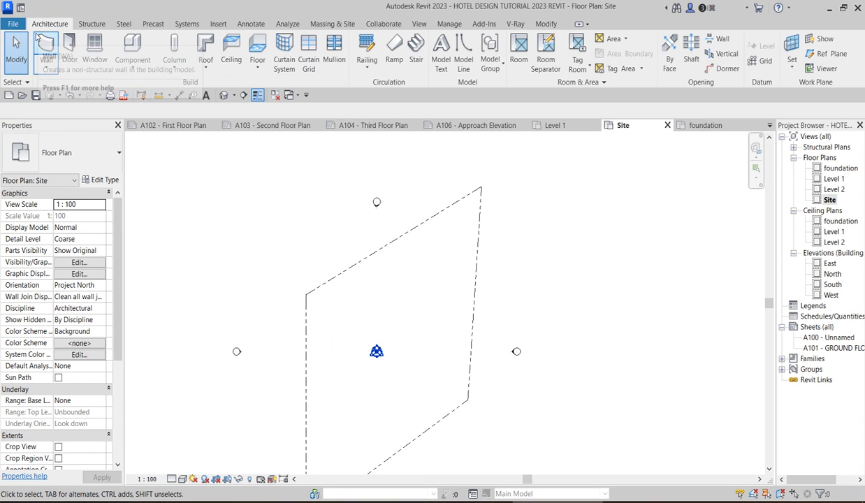
{"action": "left_click", "coordinate": [47, 46]}
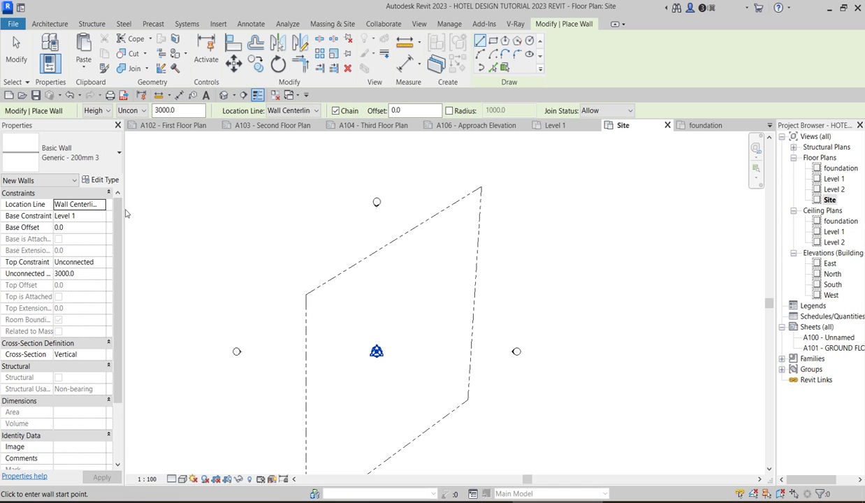
{"action": "scroll", "coordinate": [116, 213], "scroll_direction": "down", "scroll_amount": 1}
{"action": "scroll", "coordinate": [116, 209], "scroll_direction": "up", "scroll_amount": 1}
{"action": "scroll", "coordinate": [462, 234], "scroll_direction": "up", "scroll_amount": 1}
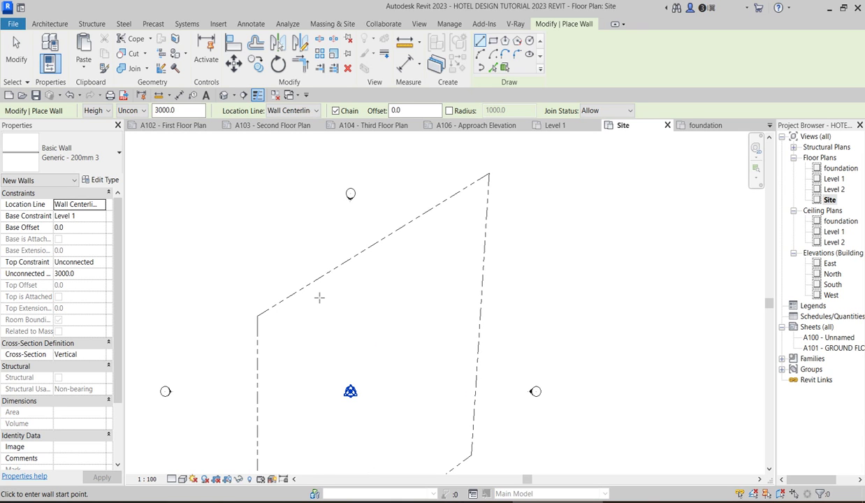
{"action": "left_click", "coordinate": [274, 329]}
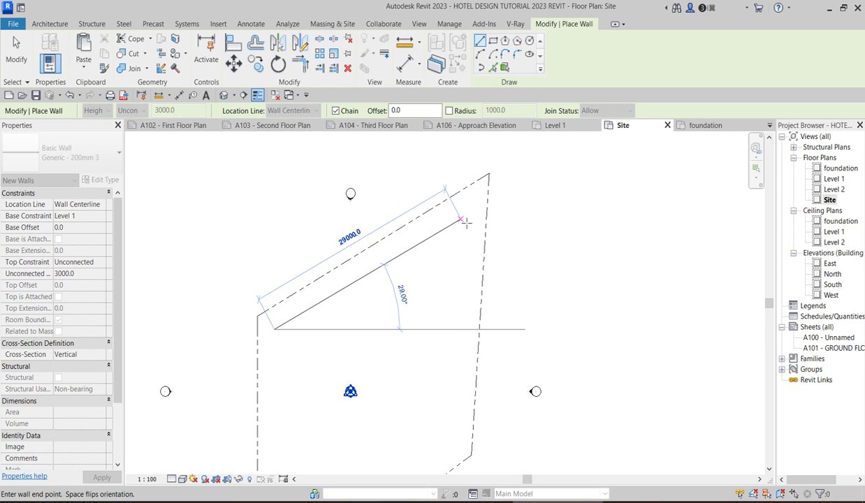
{"action": "left_click", "coordinate": [464, 222]}
{"action": "key", "text": "Escape"}
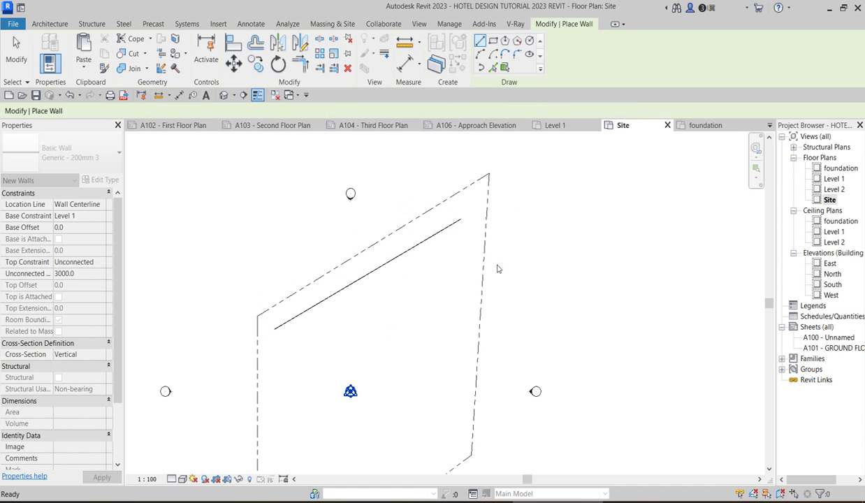
{"action": "key", "text": "Escape"}
Step: Change the new wall's type to Generic - 200mm in its type properties
{"action": "scroll", "coordinate": [385, 275], "scroll_direction": "up", "scroll_amount": 3}
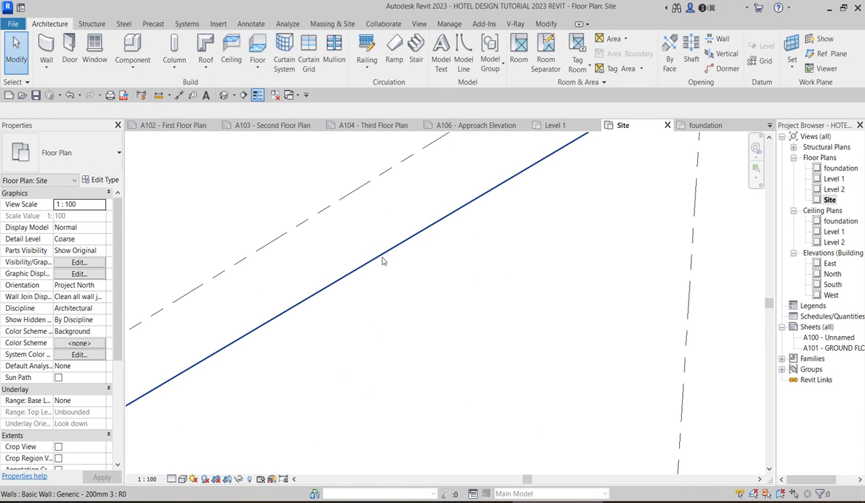
{"action": "left_click", "coordinate": [382, 261]}
{"action": "scroll", "coordinate": [385, 292], "scroll_direction": "down", "scroll_amount": 2}
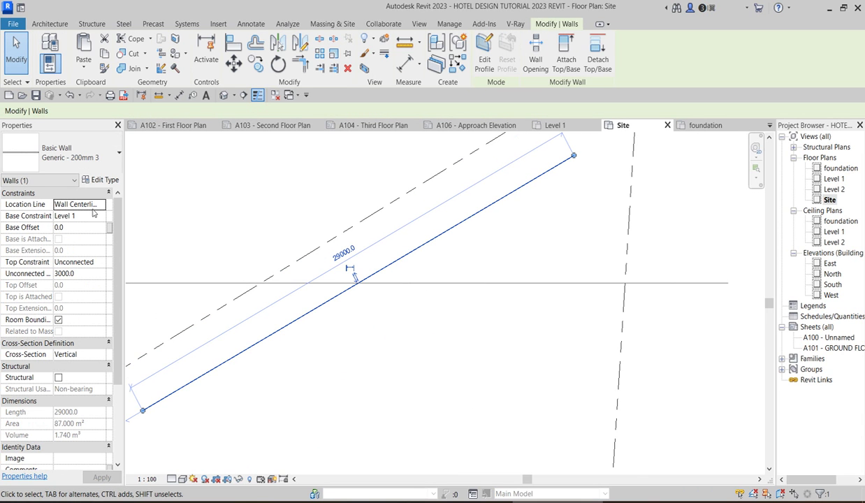
{"action": "left_click", "coordinate": [105, 180]}
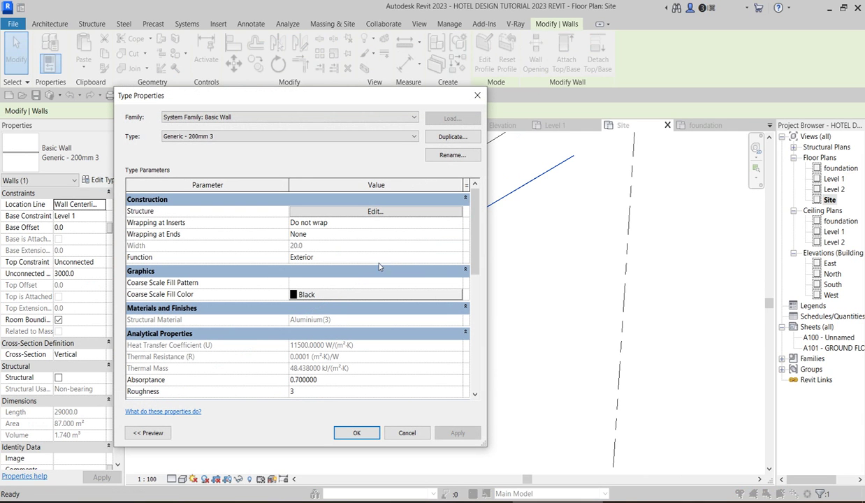
{"action": "left_click", "coordinate": [413, 117]}
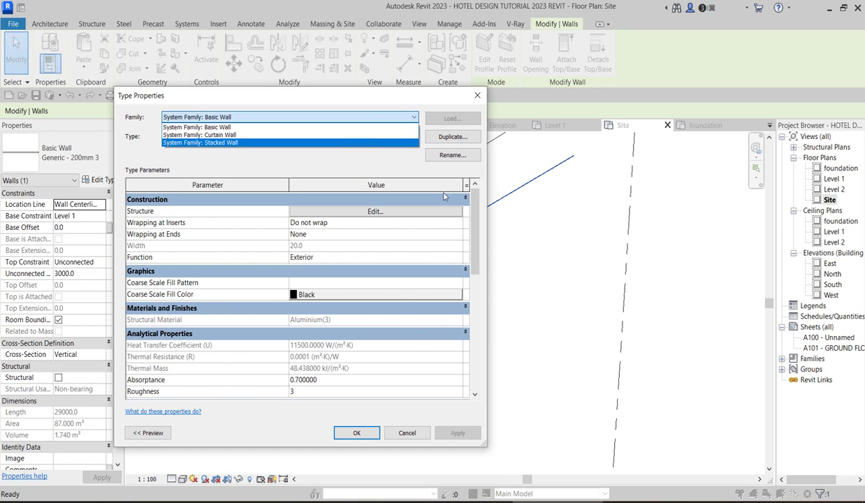
{"action": "left_click", "coordinate": [413, 162]}
{"action": "left_click", "coordinate": [280, 136]}
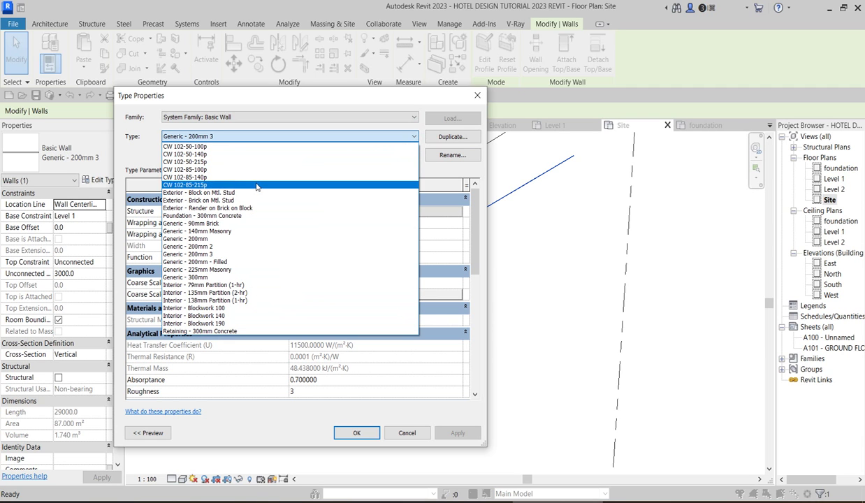
{"action": "left_click", "coordinate": [203, 238]}
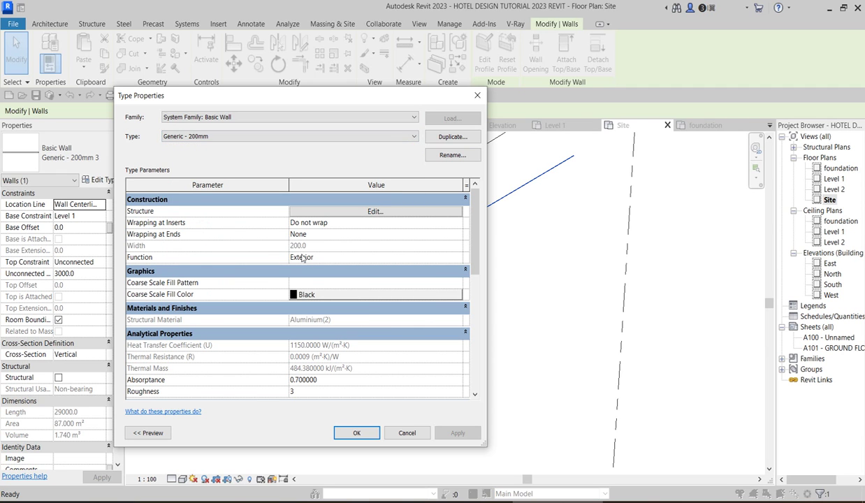
Step: Set the Structure layer's thickness of the Generic - 200mm wall type to 225 mm and apply it to the wall
{"action": "left_click", "coordinate": [386, 211]}
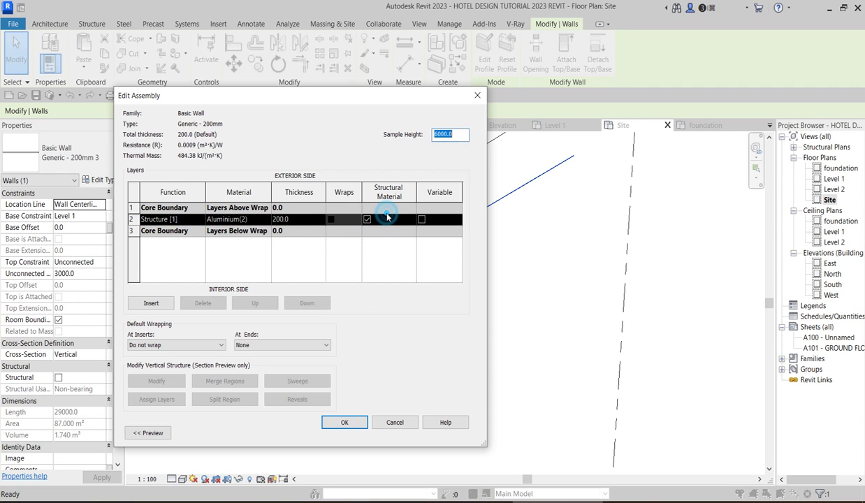
{"action": "left_click", "coordinate": [305, 222]}
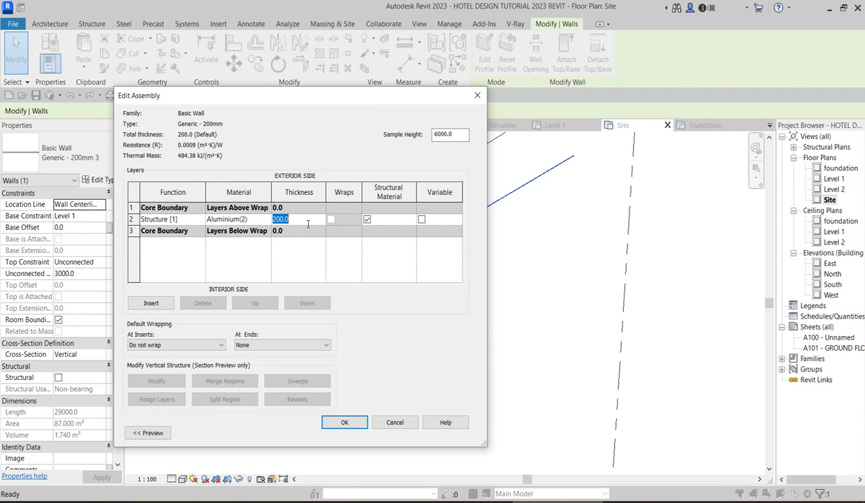
{"action": "left_click", "coordinate": [346, 421]}
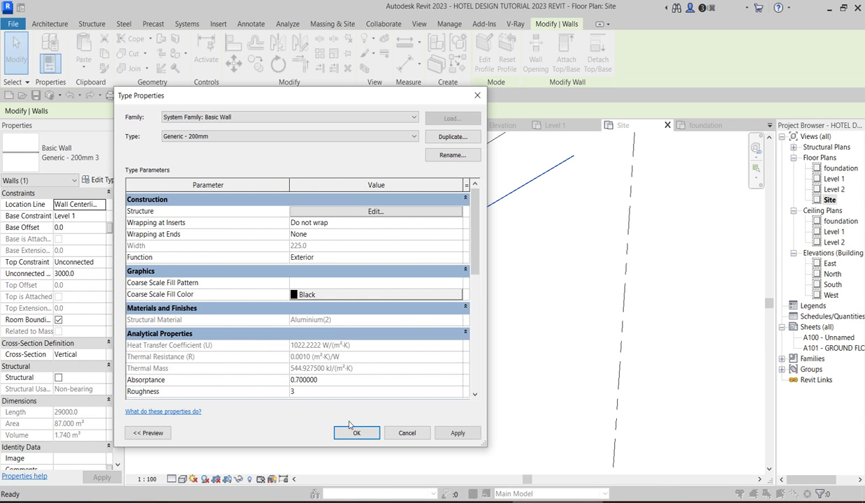
{"action": "left_click", "coordinate": [353, 433]}
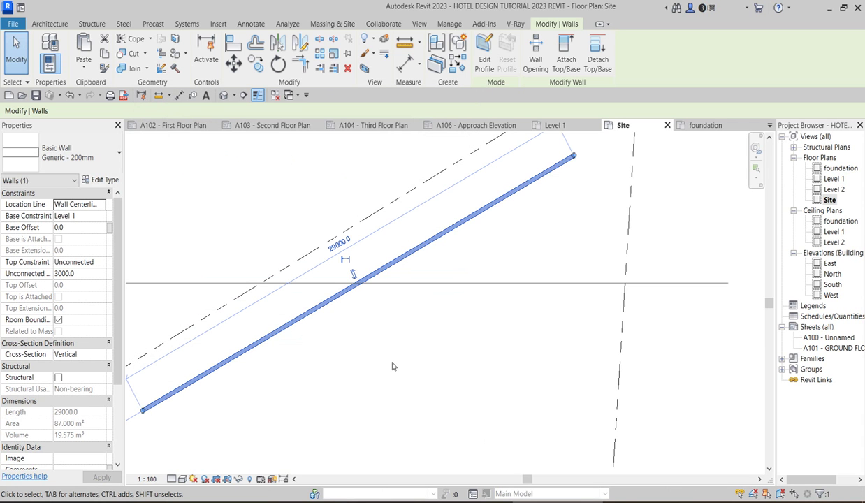
{"action": "left_click", "coordinate": [498, 324]}
Step: Start placing another Generic - 200mm wall with the same properties as the existing sloping wall
{"action": "scroll", "coordinate": [521, 213], "scroll_direction": "down", "scroll_amount": 2}
{"action": "scroll", "coordinate": [401, 280], "scroll_direction": "up", "scroll_amount": 2}
{"action": "left_click", "coordinate": [414, 248]}
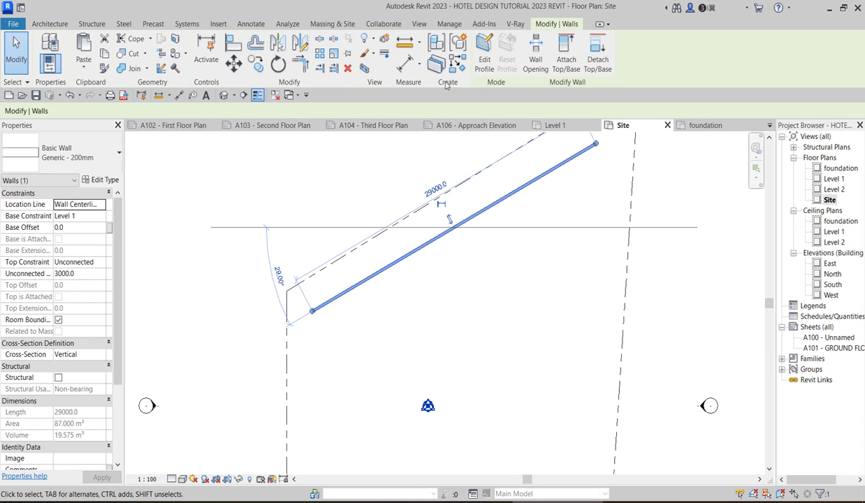
{"action": "left_click", "coordinate": [459, 65]}
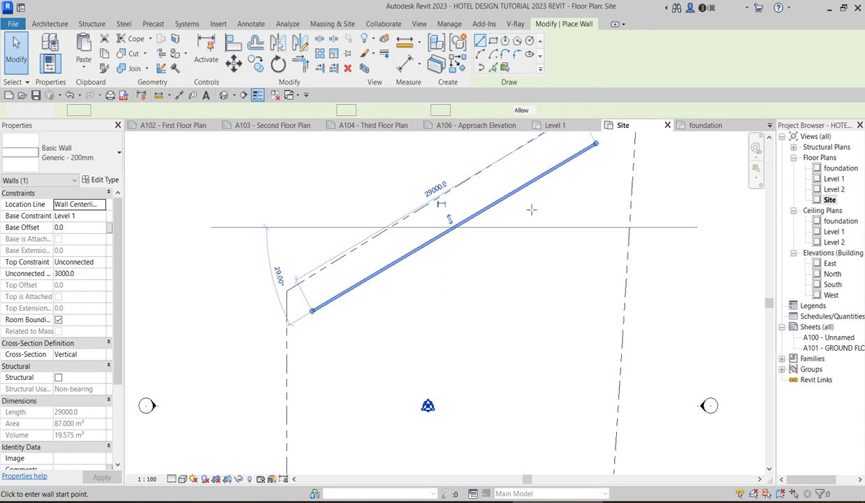
{"action": "scroll", "coordinate": [571, 161], "scroll_direction": "up", "scroll_amount": 1}
{"action": "scroll", "coordinate": [479, 207], "scroll_direction": "down", "scroll_amount": 2}
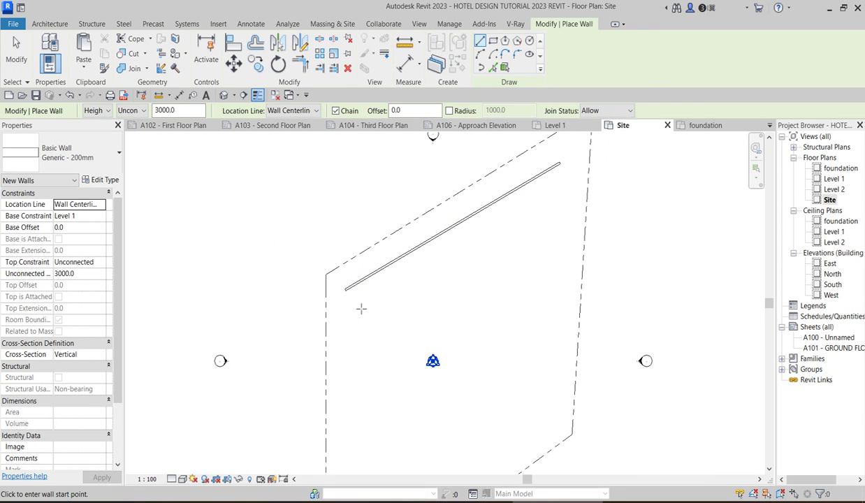
{"action": "scroll", "coordinate": [435, 235], "scroll_direction": "up", "scroll_amount": 1}
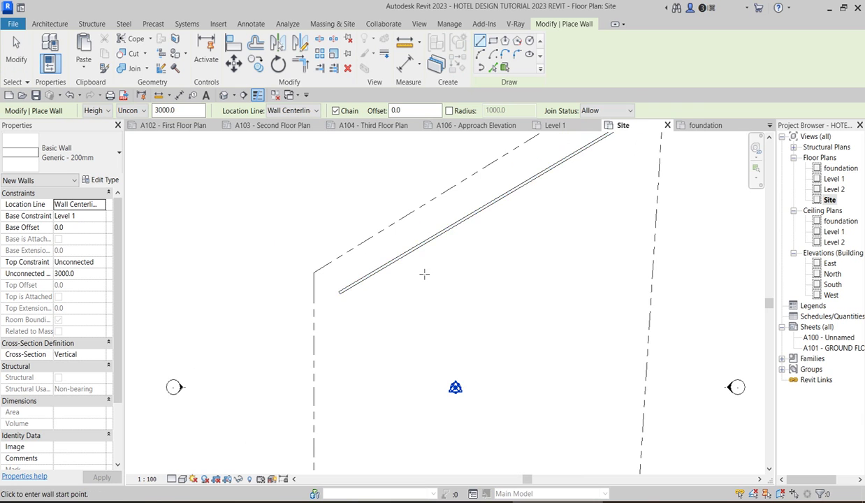
{"action": "scroll", "coordinate": [463, 228], "scroll_direction": "down", "scroll_amount": 2}
{"action": "scroll", "coordinate": [529, 202], "scroll_direction": "up", "scroll_amount": 1}
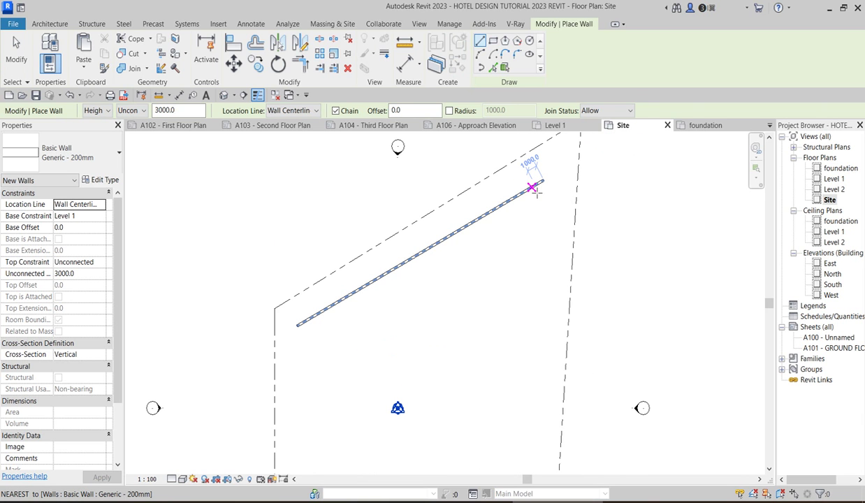
{"action": "left_click", "coordinate": [533, 188]}
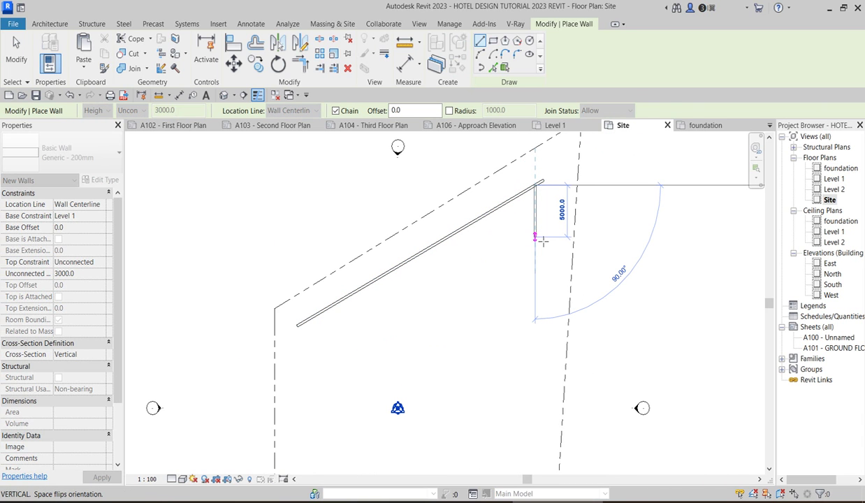
{"action": "scroll", "coordinate": [548, 209], "scroll_direction": "up", "scroll_amount": 2}
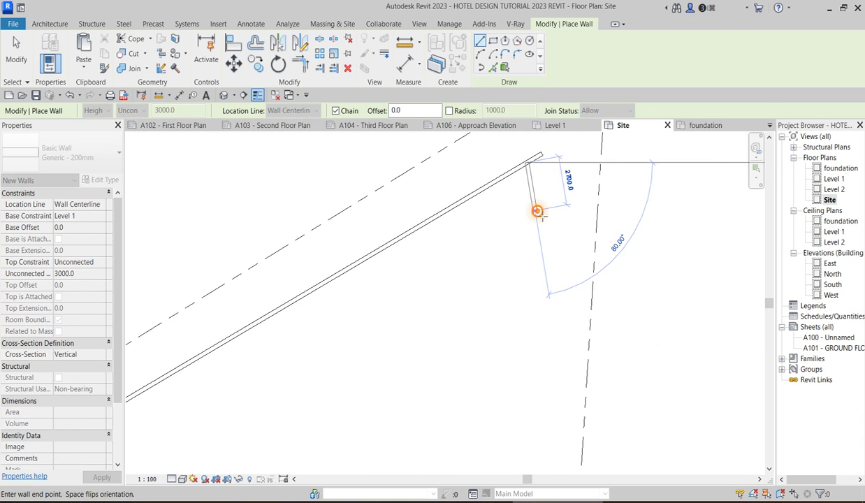
{"action": "right_click", "coordinate": [548, 219]}
{"action": "left_click", "coordinate": [552, 219]}
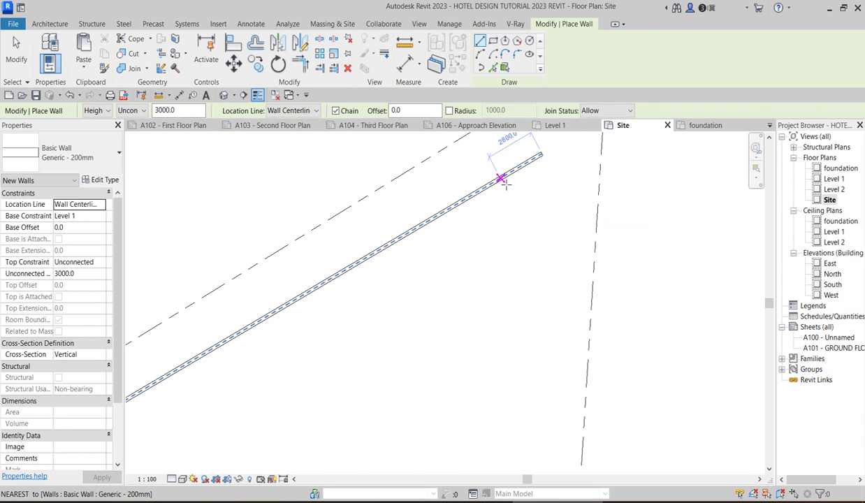
Step: Draw three chained walls from near the sloping wall's upper end, with a parallel side about 26200 mm long, closing at its lower endpoint
{"action": "left_click", "coordinate": [501, 180]}
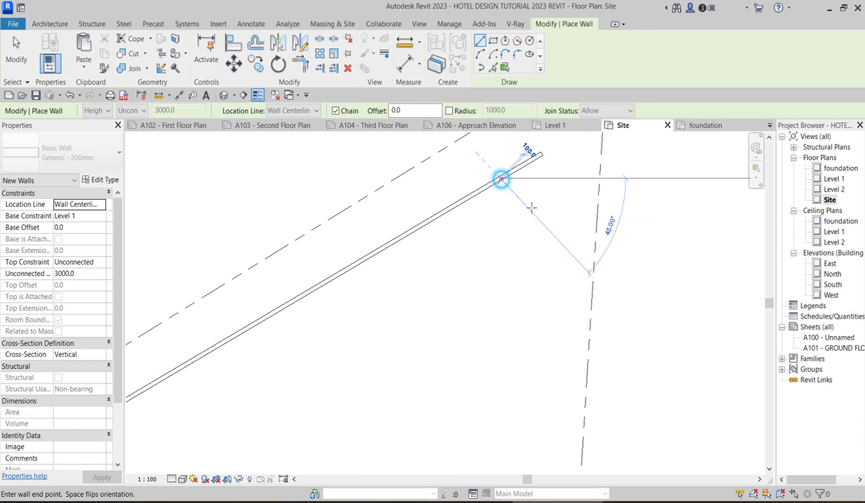
{"action": "left_click", "coordinate": [542, 257]}
{"action": "scroll", "coordinate": [542, 257], "scroll_direction": "down", "scroll_amount": 3}
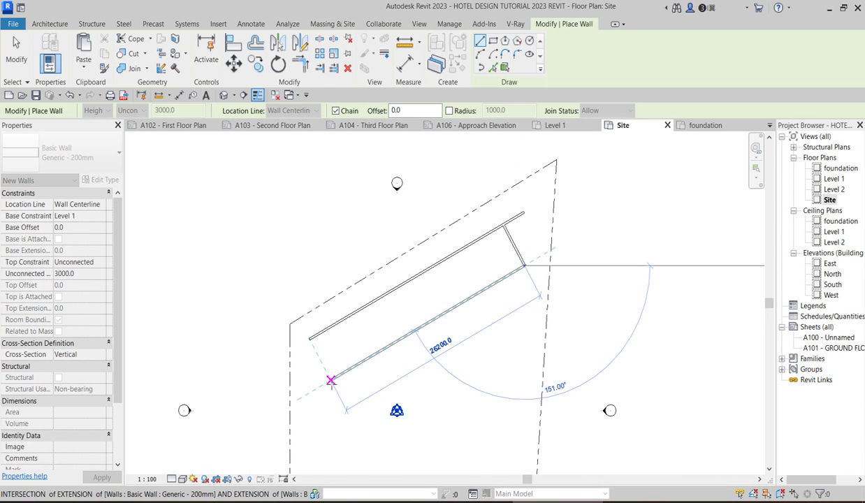
{"action": "left_click", "coordinate": [331, 380]}
{"action": "left_click", "coordinate": [310, 340]}
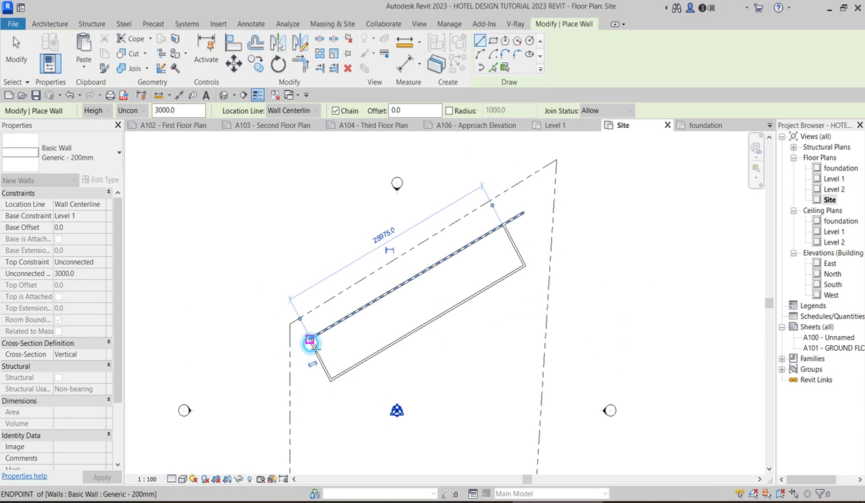
Step: Trim the sloping wall's overhanging upper end to form a corner with the adjoining short wall
{"action": "scroll", "coordinate": [450, 282], "scroll_direction": "up", "scroll_amount": 2}
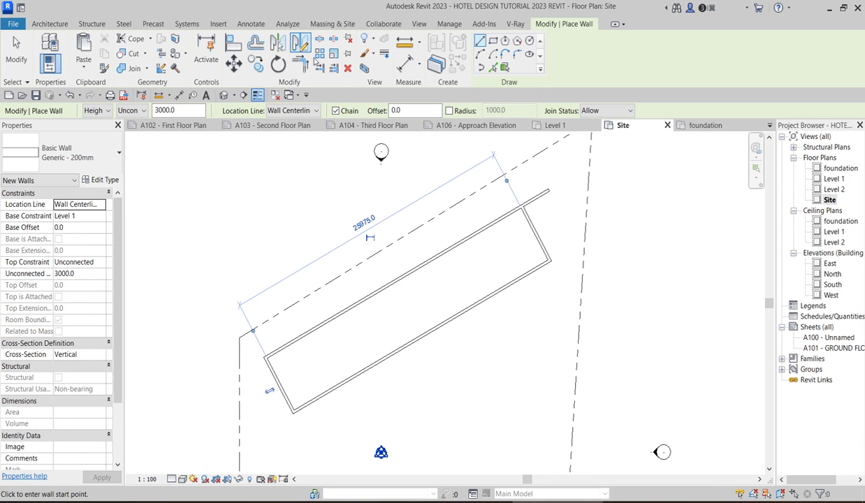
{"action": "left_click", "coordinate": [301, 63]}
{"action": "left_click", "coordinate": [511, 223]}
{"action": "left_click", "coordinate": [529, 221]}
{"action": "scroll", "coordinate": [496, 248], "scroll_direction": "down", "scroll_amount": 2}
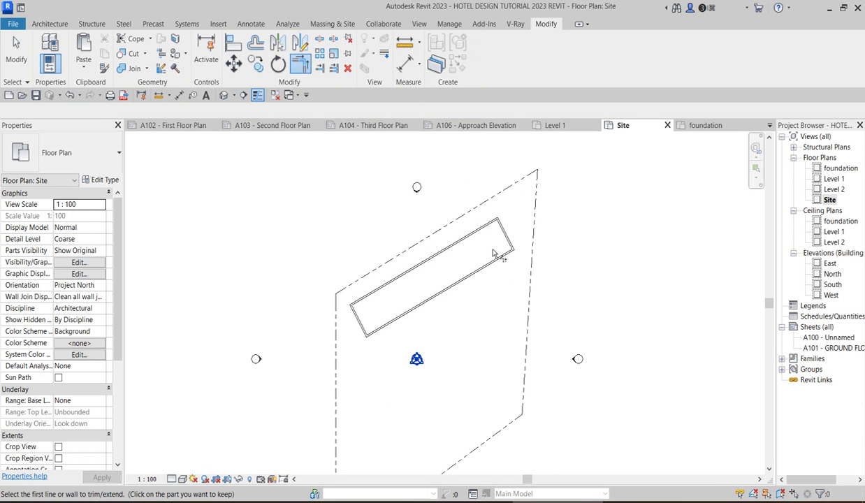
{"action": "key", "text": "Escape"}
{"action": "scroll", "coordinate": [405, 160], "scroll_direction": "up", "scroll_amount": 2}
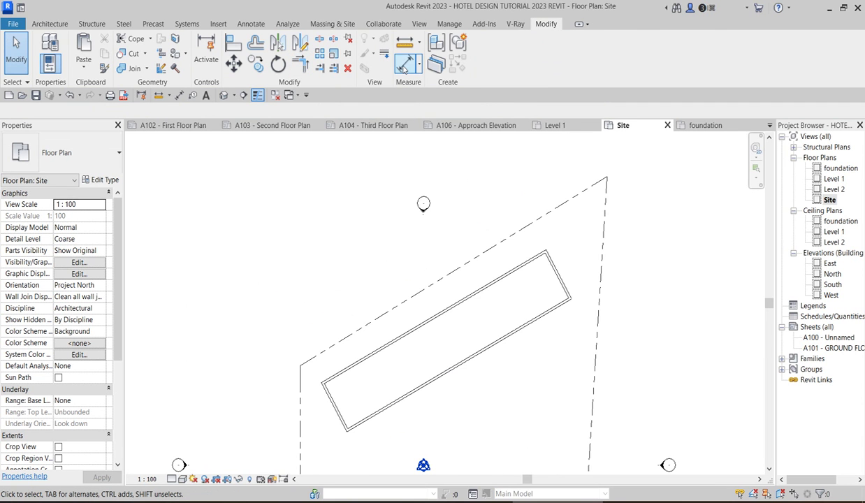
{"action": "left_click", "coordinate": [403, 66]}
{"action": "scroll", "coordinate": [472, 308], "scroll_direction": "up", "scroll_amount": 2}
{"action": "left_click", "coordinate": [482, 280]}
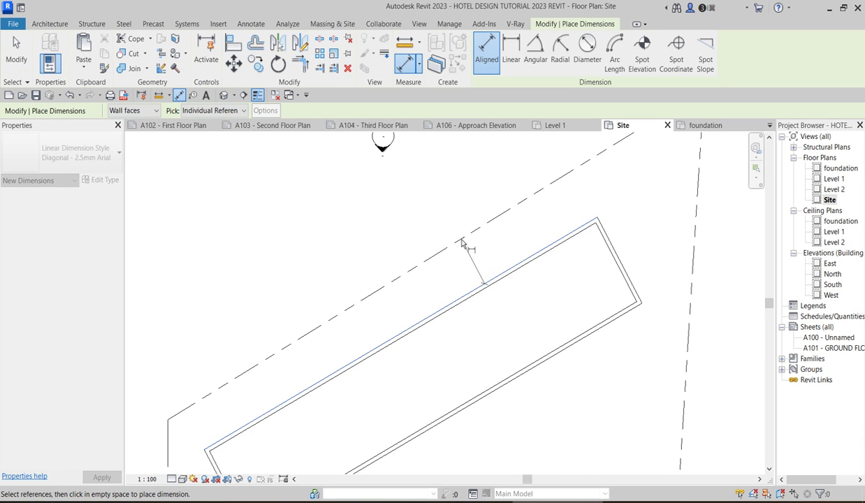
{"action": "key", "text": "Escape"}
{"action": "key", "text": "Escape"}
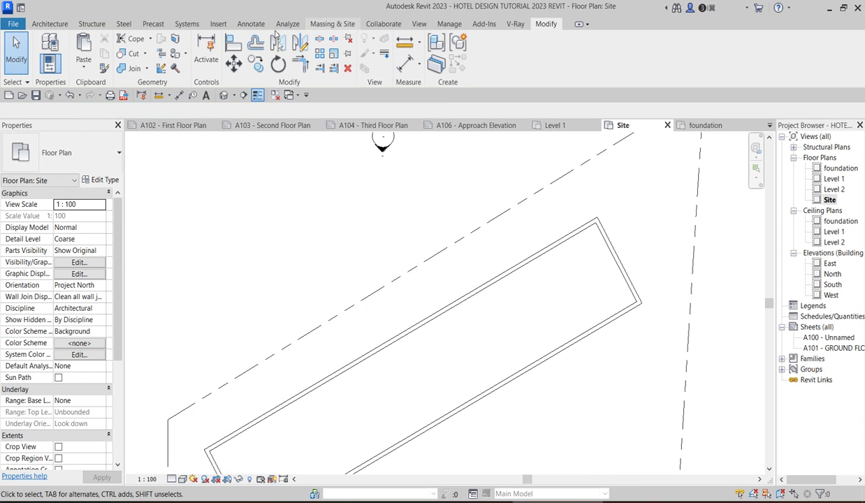
Step: Align the rectangle's upper long wall with the sloping edge of the property line
{"action": "left_click", "coordinate": [233, 43]}
{"action": "left_click", "coordinate": [426, 262]}
{"action": "left_click", "coordinate": [456, 302]}
{"action": "scroll", "coordinate": [454, 304], "scroll_direction": "down", "scroll_amount": 2}
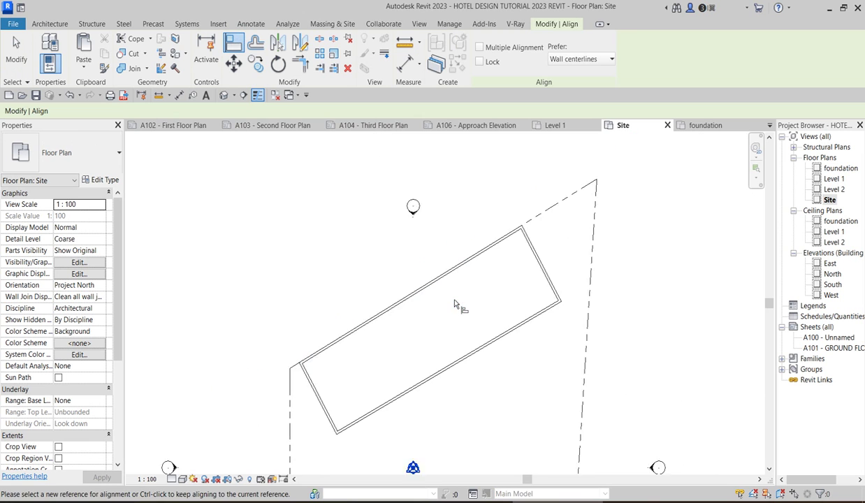
{"action": "scroll", "coordinate": [440, 299], "scroll_direction": "down", "scroll_amount": 1}
{"action": "key", "text": "Escape"}
{"action": "scroll", "coordinate": [428, 291], "scroll_direction": "up", "scroll_amount": 3}
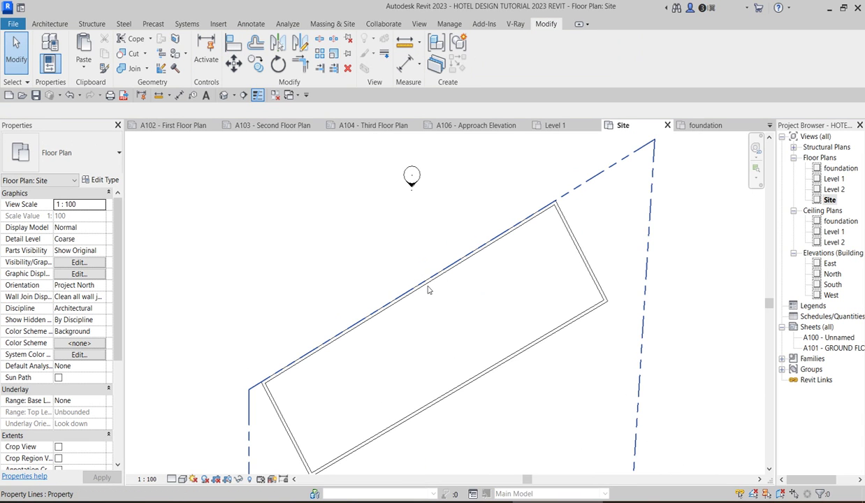
Step: Set the distance between the upper and lower long walls to 4900 mm by moving the upper wall
{"action": "scroll", "coordinate": [451, 310], "scroll_direction": "up", "scroll_amount": 2}
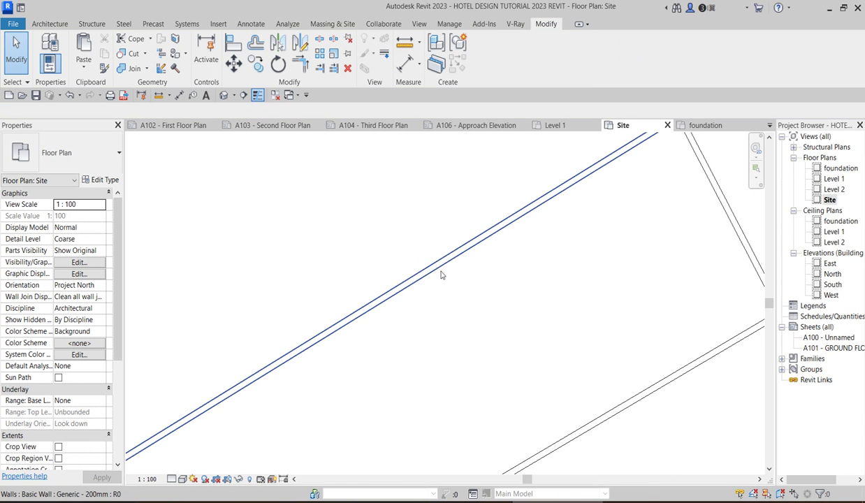
{"action": "left_click", "coordinate": [441, 274]}
{"action": "scroll", "coordinate": [447, 318], "scroll_direction": "down", "scroll_amount": 3}
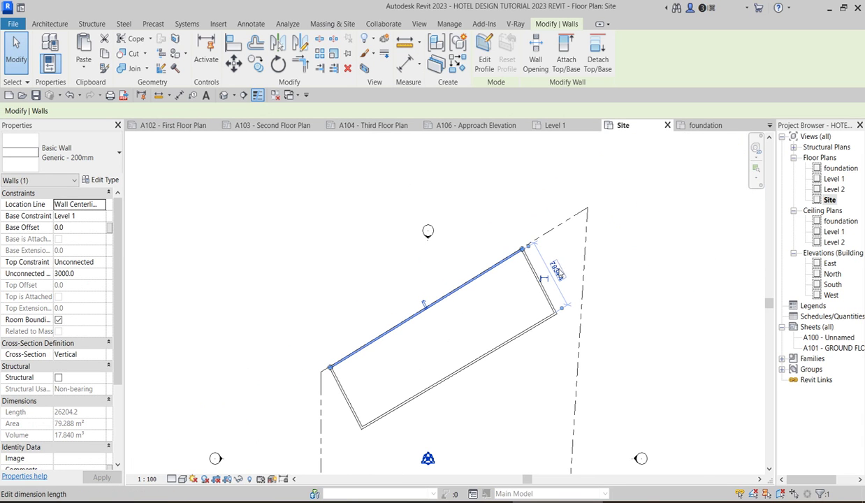
{"action": "left_click", "coordinate": [559, 269]}
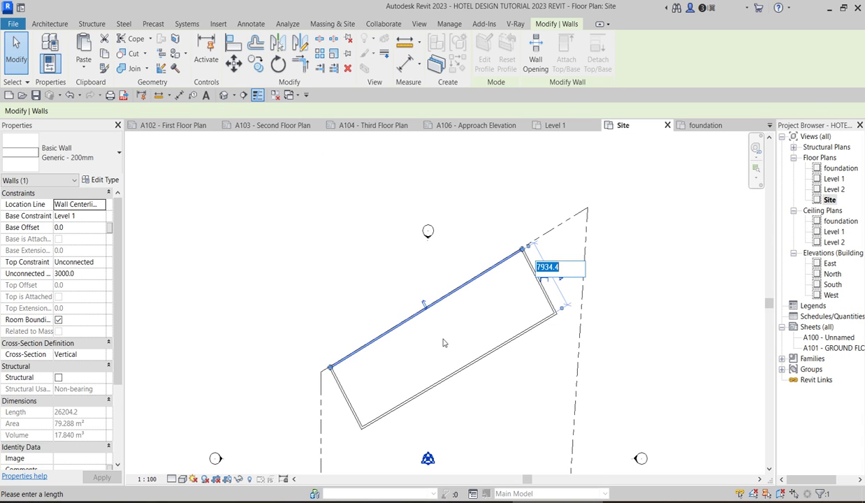
{"action": "key", "text": "Return"}
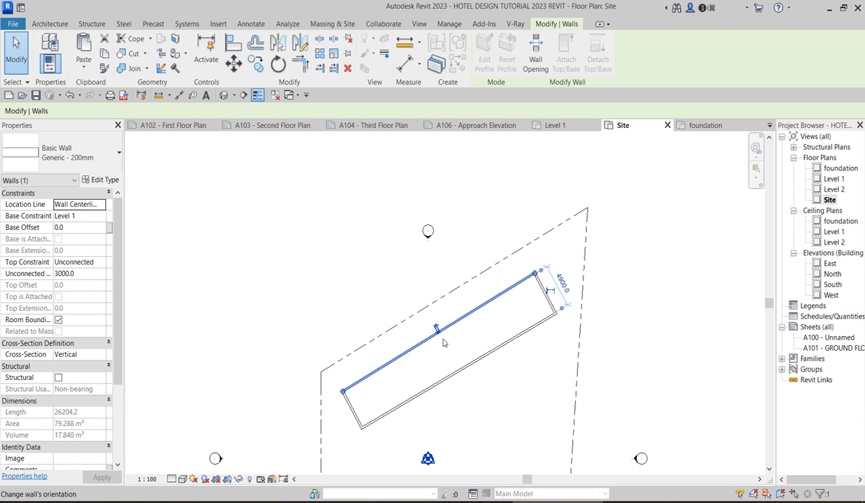
Step: Place an aligned dimension between the property line's sloping edge and the upper long wall
{"action": "left_click", "coordinate": [412, 63]}
{"action": "left_click", "coordinate": [445, 297]}
{"action": "scroll", "coordinate": [445, 298], "scroll_direction": "up", "scroll_amount": 3}
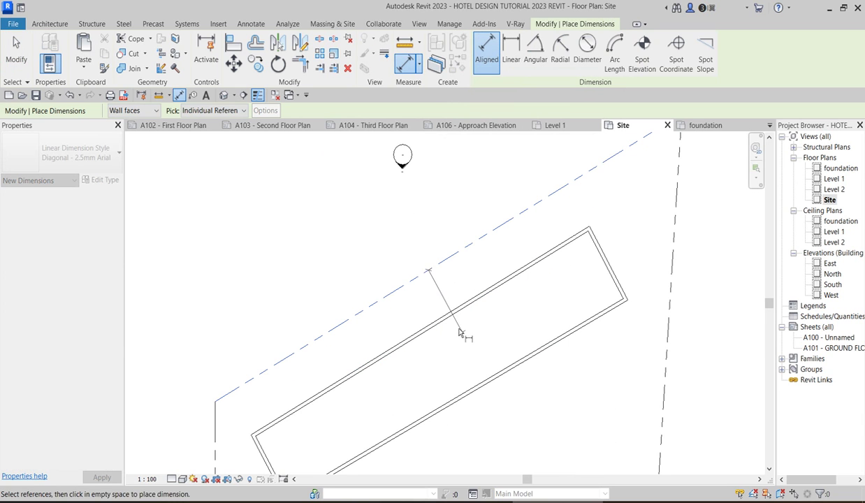
{"action": "scroll", "coordinate": [440, 299], "scroll_direction": "up", "scroll_amount": 2}
{"action": "left_click", "coordinate": [419, 286]}
{"action": "right_click", "coordinate": [482, 260]}
{"action": "left_click", "coordinate": [500, 259]}
{"action": "right_click", "coordinate": [497, 255]}
{"action": "left_click", "coordinate": [569, 257]}
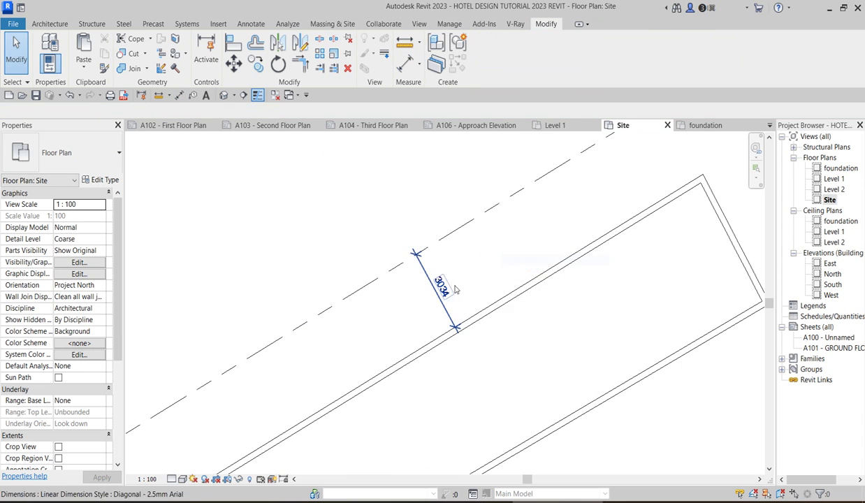
{"action": "right_click", "coordinate": [487, 239]}
{"action": "left_click", "coordinate": [515, 249]}
Step: Draw a Generic - 200mm cross wall between the two long walls, about 6580 mm from the upper-right short wall
{"action": "scroll", "coordinate": [458, 311], "scroll_direction": "down", "scroll_amount": 2}
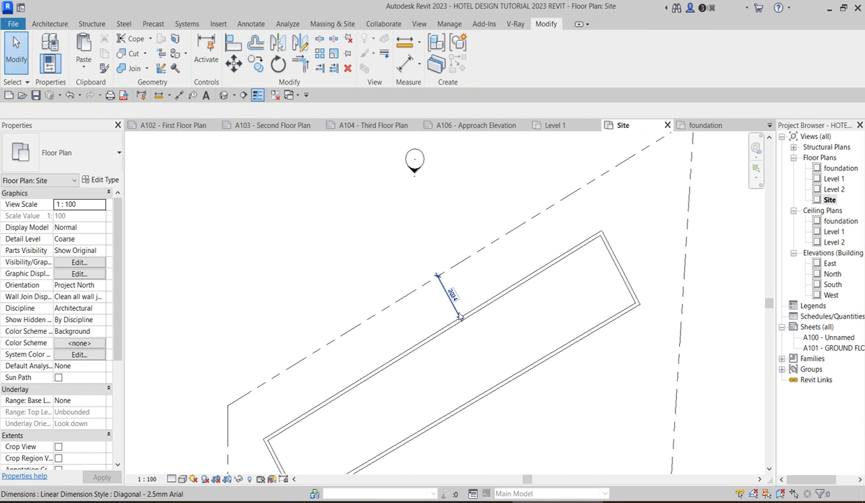
{"action": "scroll", "coordinate": [465, 325], "scroll_direction": "down", "scroll_amount": 2}
{"action": "scroll", "coordinate": [464, 325], "scroll_direction": "up", "scroll_amount": 3}
{"action": "scroll", "coordinate": [475, 311], "scroll_direction": "down", "scroll_amount": 3}
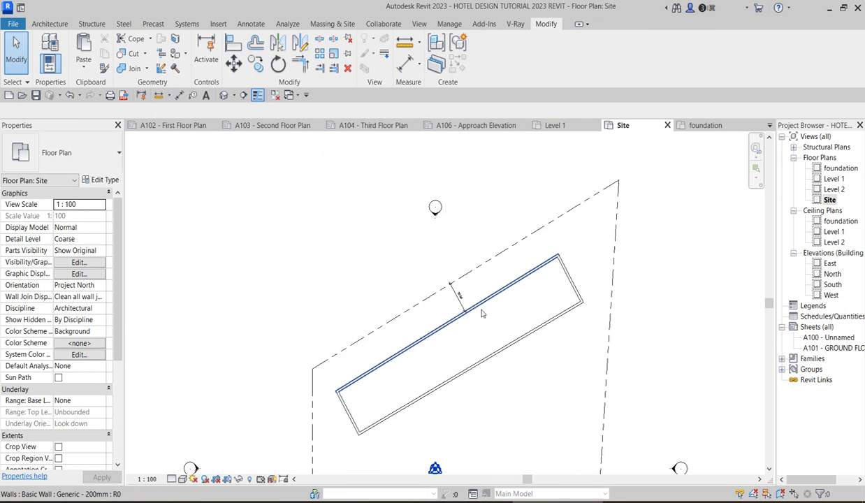
{"action": "scroll", "coordinate": [514, 289], "scroll_direction": "up", "scroll_amount": 2}
{"action": "left_click", "coordinate": [468, 293]}
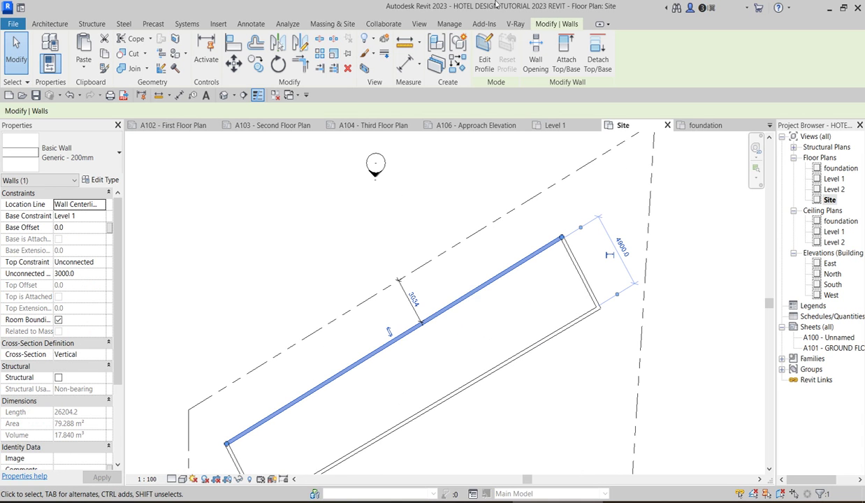
{"action": "left_click", "coordinate": [457, 64]}
{"action": "left_click", "coordinate": [474, 291]}
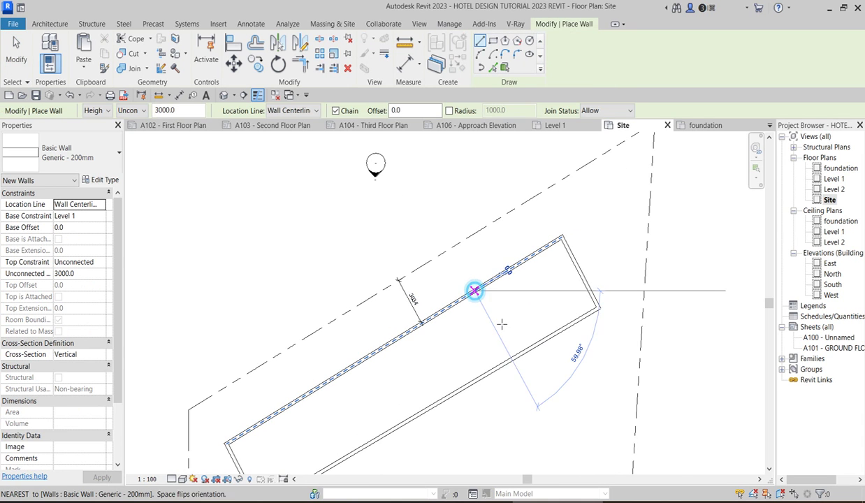
{"action": "left_click", "coordinate": [515, 363]}
{"action": "key", "text": "Escape"}
{"action": "scroll", "coordinate": [517, 281], "scroll_direction": "down", "scroll_amount": 2}
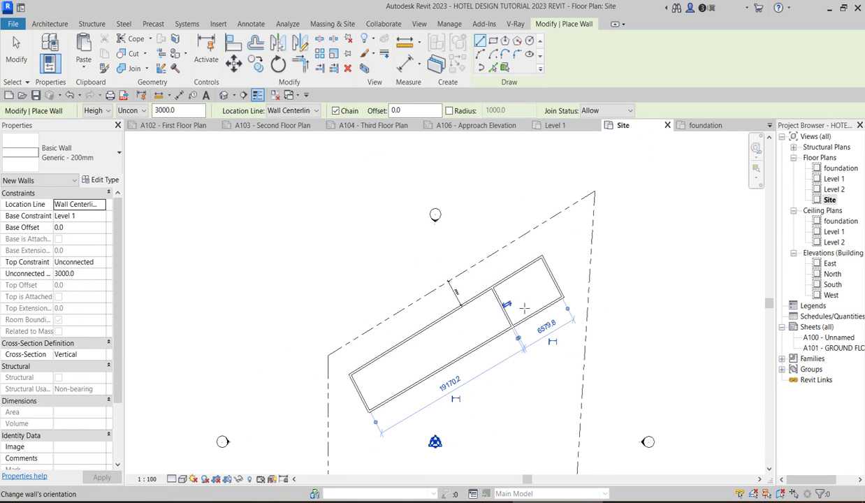
{"action": "right_click", "coordinate": [533, 281]}
{"action": "left_click", "coordinate": [557, 285]}
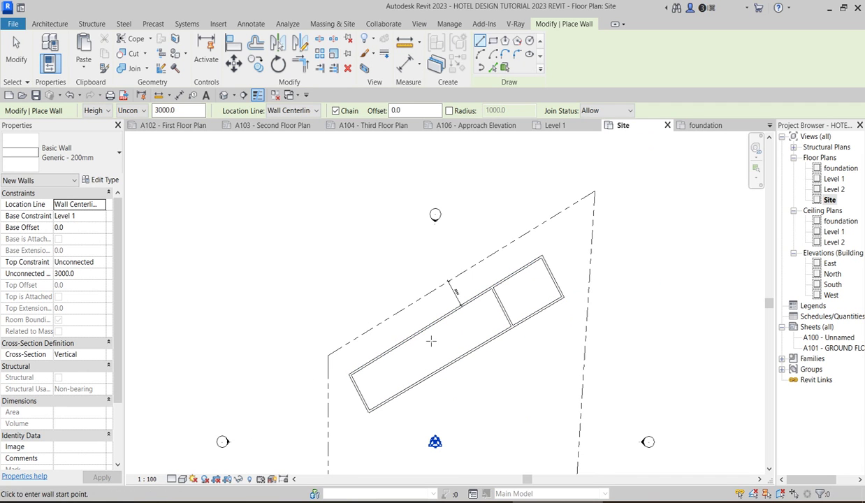
Step: Draw two more cross walls between the long walls, about 12875 mm and 5720 mm from the lower-left short wall
{"action": "left_click", "coordinate": [447, 319]}
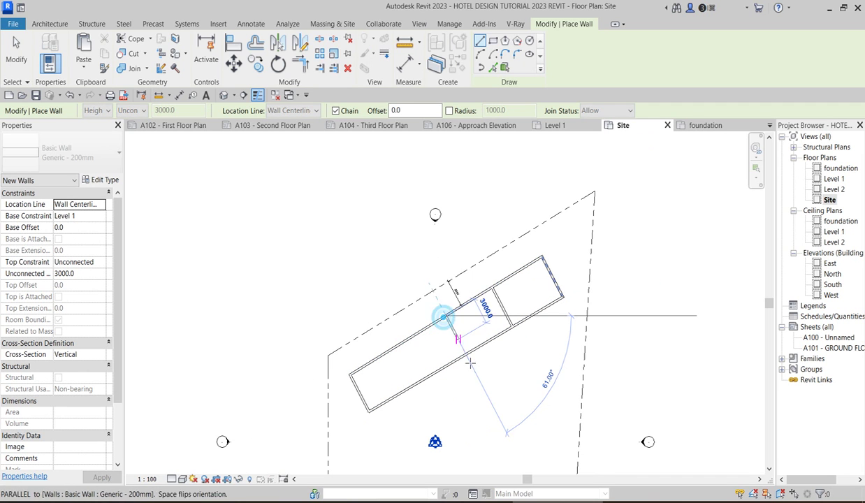
{"action": "key", "text": "Escape"}
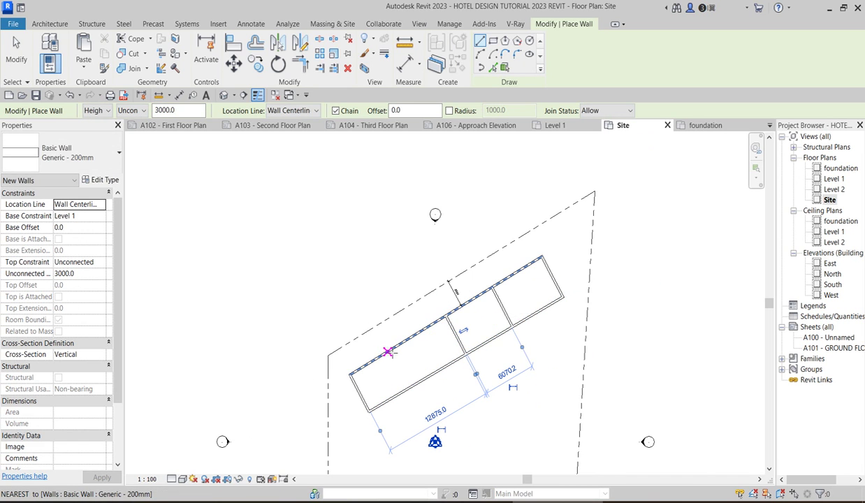
{"action": "left_click", "coordinate": [393, 349]}
{"action": "key", "text": "Escape"}
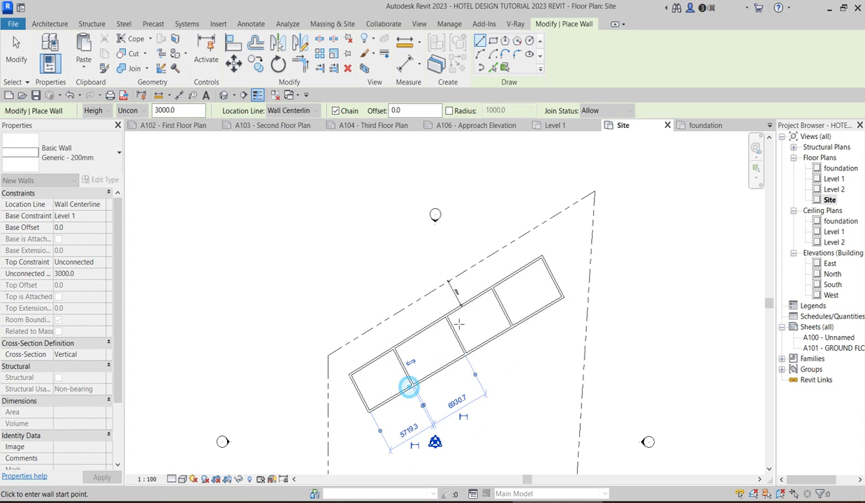
Step: Enclose a middle block below the room row with three Generic - 200mm walls, extending 9000 mm from the lower-left cross wall and 12000 mm parallel to the row
{"action": "scroll", "coordinate": [465, 379], "scroll_direction": "down", "scroll_amount": 3}
{"action": "scroll", "coordinate": [465, 379], "scroll_direction": "up", "scroll_amount": 3}
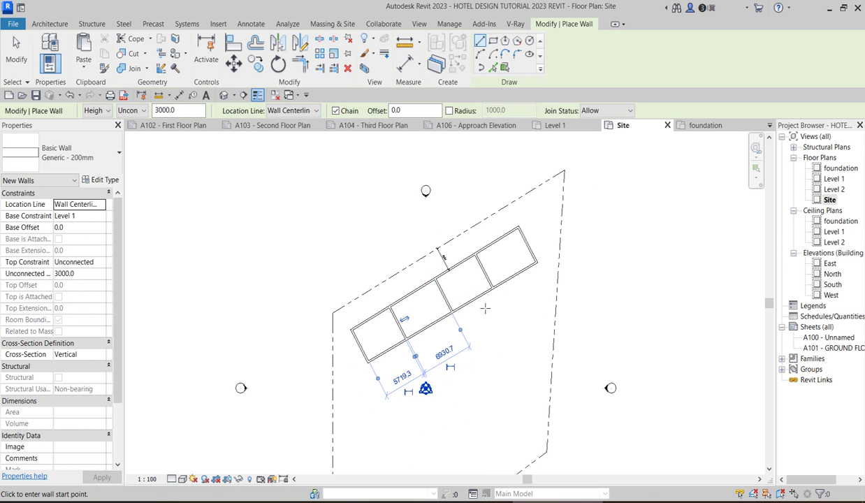
{"action": "scroll", "coordinate": [433, 322], "scroll_direction": "down", "scroll_amount": 2}
{"action": "left_click", "coordinate": [358, 356]}
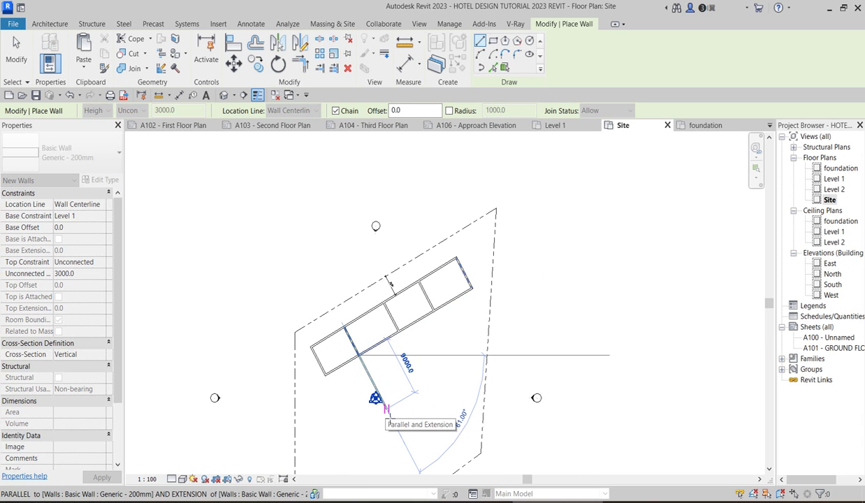
{"action": "left_click", "coordinate": [386, 409]}
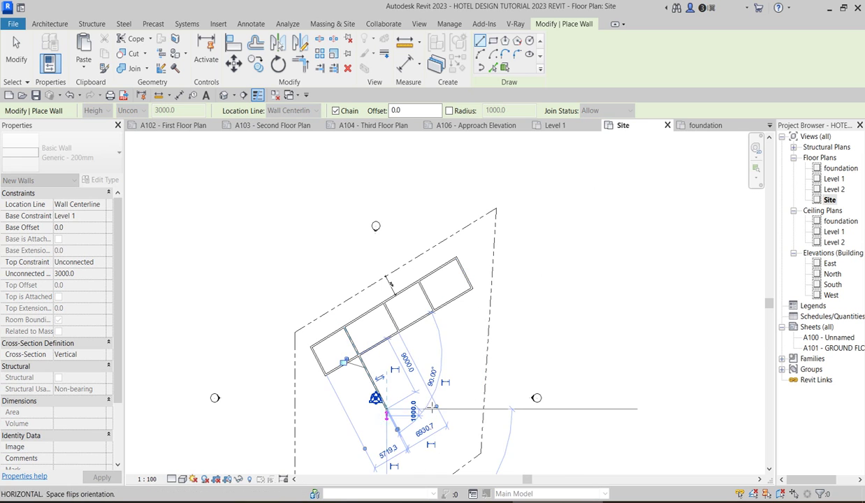
{"action": "left_click", "coordinate": [454, 366]}
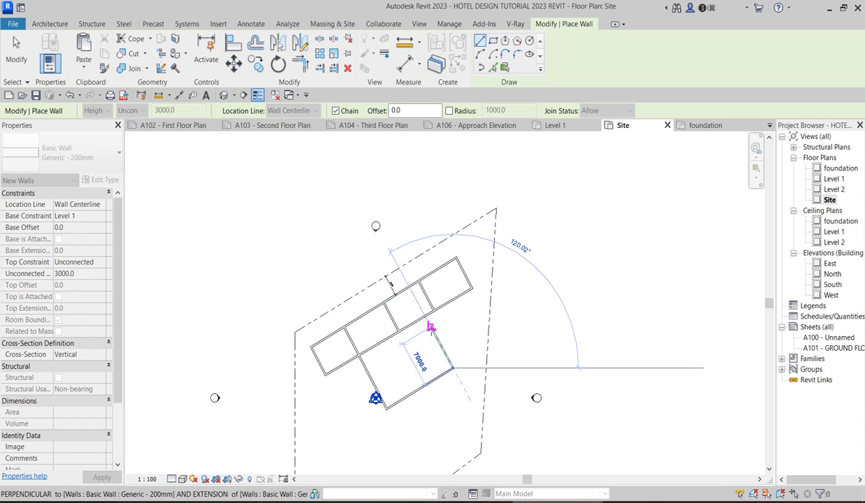
{"action": "left_click", "coordinate": [426, 317]}
{"action": "right_click", "coordinate": [518, 329]}
{"action": "left_click", "coordinate": [531, 332]}
{"action": "right_click", "coordinate": [455, 315]}
{"action": "left_click", "coordinate": [489, 322]}
Step: Draw a lower block with matching walls from the middle block's lower-left corner, about 10000 mm outward, with an 18000 mm outer wall and perpendicular sides
{"action": "middle_click_drag", "start_coordinate": [422, 387], "coordinate": [442, 365]}
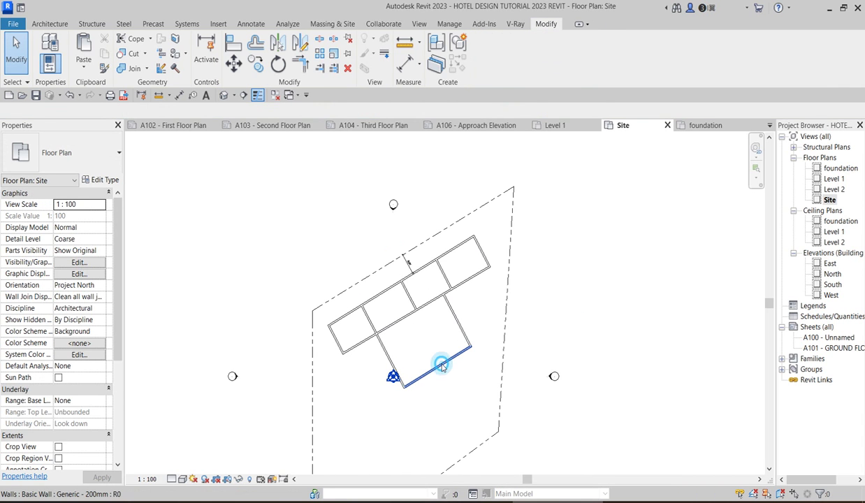
{"action": "left_click", "coordinate": [441, 365]}
{"action": "left_click", "coordinate": [456, 65]}
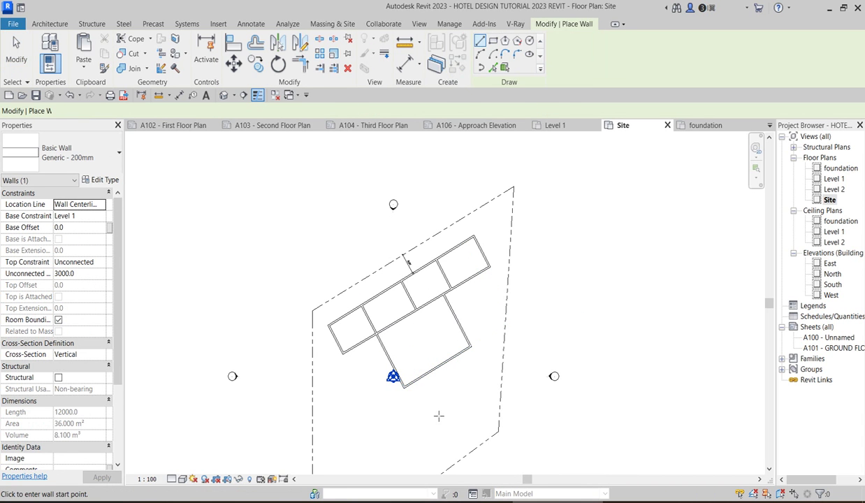
{"action": "left_click", "coordinate": [404, 387]}
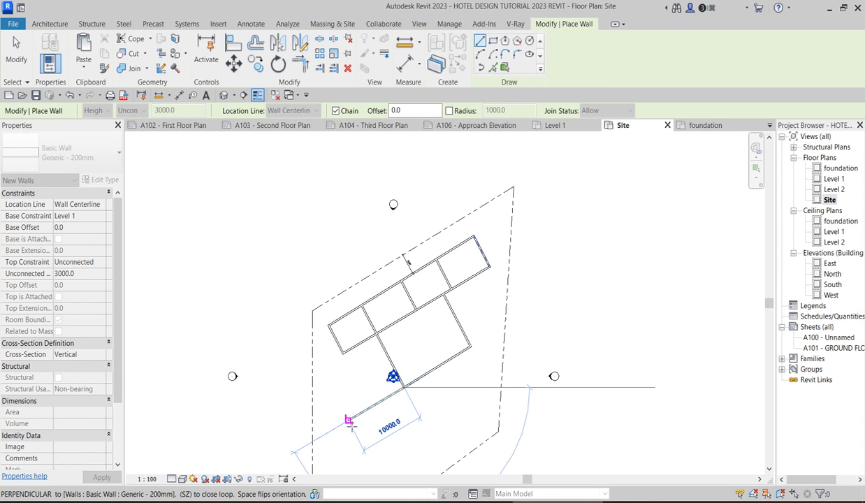
{"action": "scroll", "coordinate": [349, 419], "scroll_direction": "down", "scroll_amount": 3}
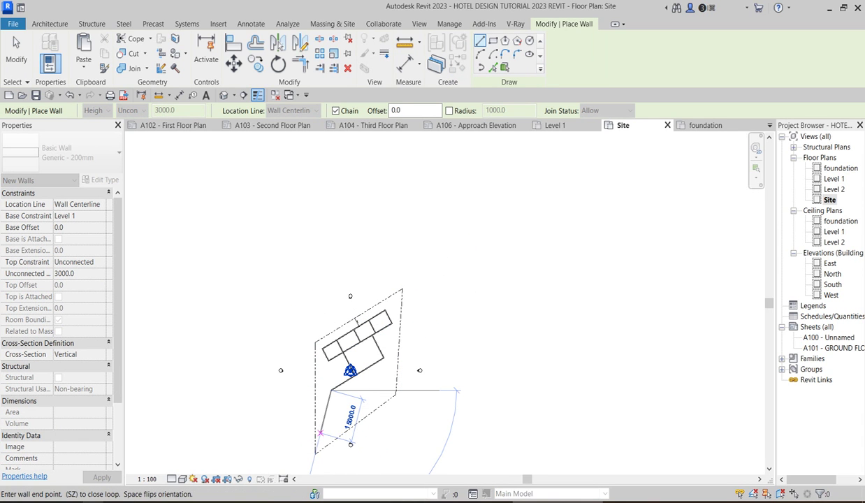
{"action": "scroll", "coordinate": [345, 423], "scroll_direction": "up", "scroll_amount": 3}
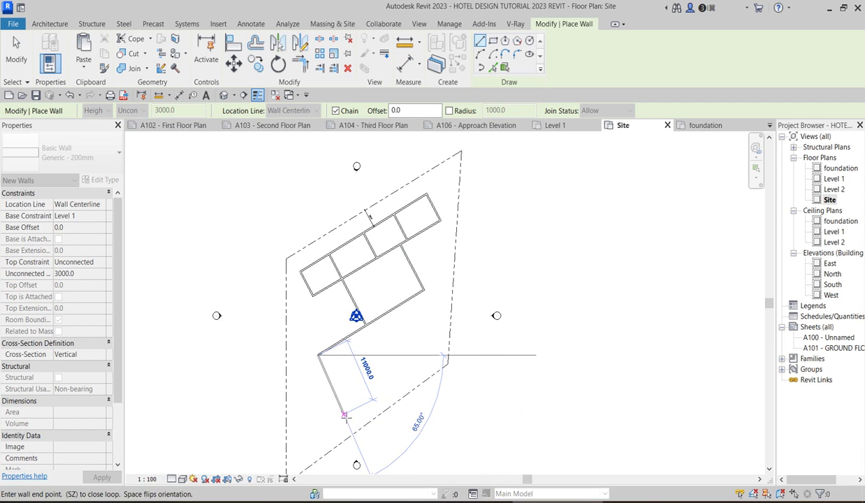
{"action": "left_click", "coordinate": [345, 408]}
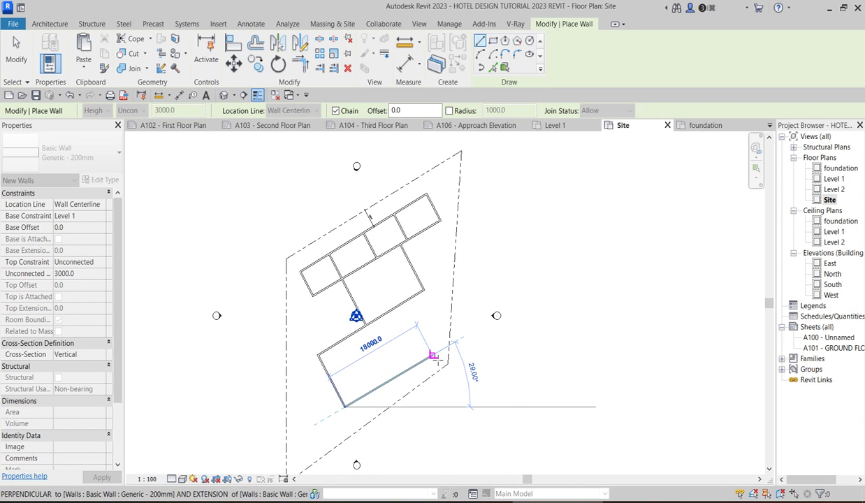
{"action": "left_click", "coordinate": [434, 354]}
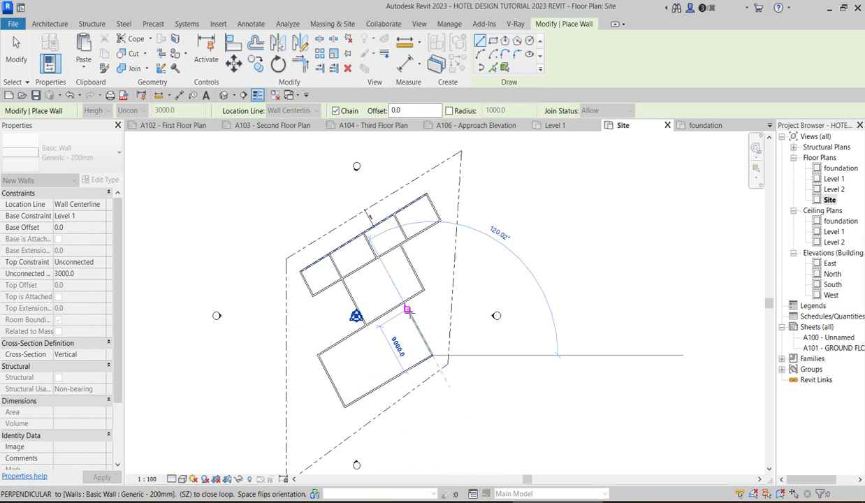
{"action": "left_click", "coordinate": [408, 308]}
{"action": "key", "text": "Escape"}
{"action": "left_click", "coordinate": [375, 342]}
{"action": "right_click", "coordinate": [377, 342]}
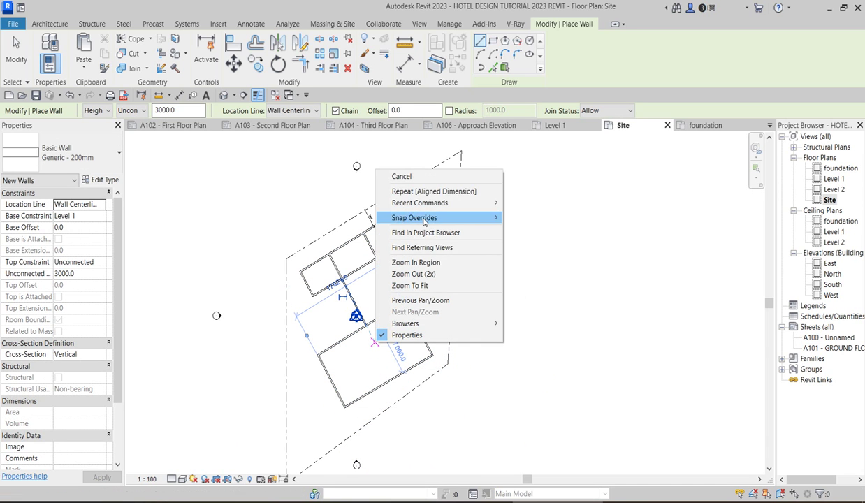
{"action": "left_click", "coordinate": [404, 178]}
{"action": "right_click", "coordinate": [381, 184]}
{"action": "left_click", "coordinate": [405, 189]}
{"action": "scroll", "coordinate": [349, 298], "scroll_direction": "up", "scroll_amount": 2}
{"action": "left_click", "coordinate": [346, 294]}
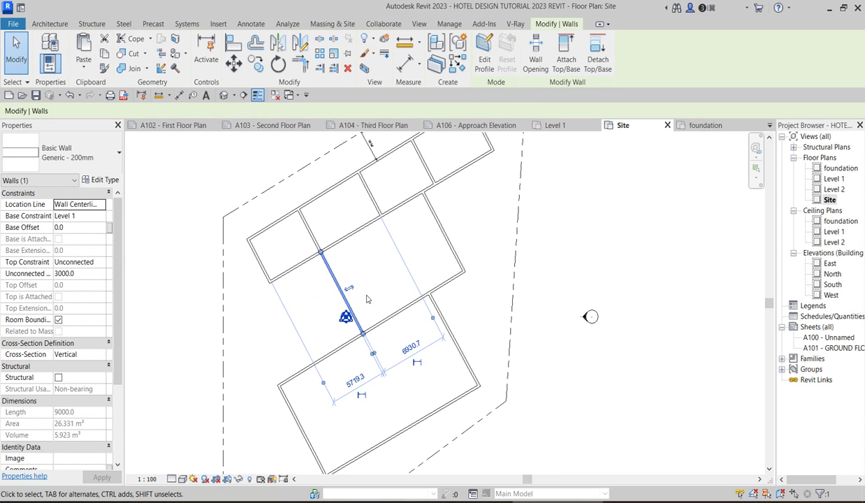
{"action": "left_click", "coordinate": [371, 275]}
{"action": "scroll", "coordinate": [299, 340], "scroll_direction": "down", "scroll_amount": 2}
{"action": "scroll", "coordinate": [300, 337], "scroll_direction": "up", "scroll_amount": 1}
{"action": "scroll", "coordinate": [314, 315], "scroll_direction": "down", "scroll_amount": 1}
{"action": "scroll", "coordinate": [401, 253], "scroll_direction": "up", "scroll_amount": 1}
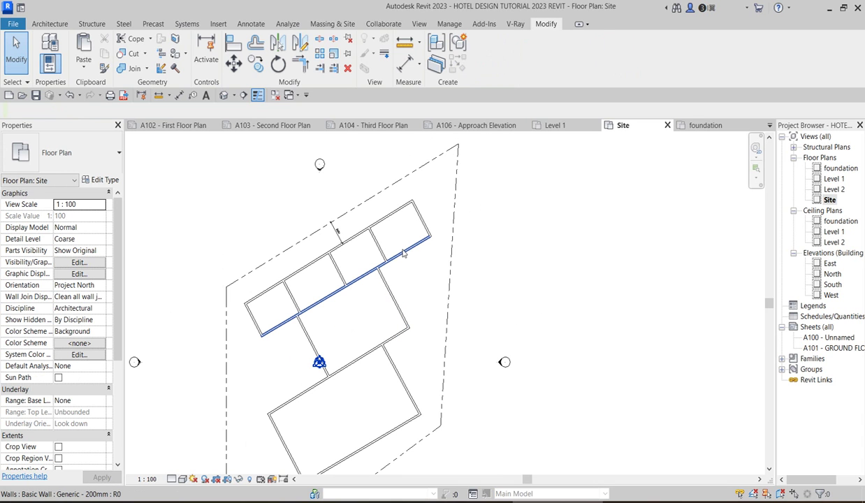
Step: Move the lower-left end of the row's lower long wall slightly away from the upper long wall
{"action": "left_click", "coordinate": [403, 257]}
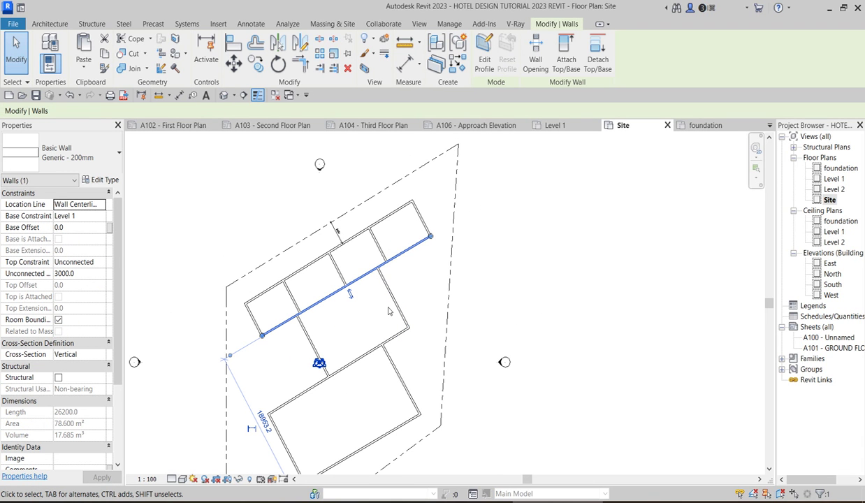
{"action": "scroll", "coordinate": [279, 345], "scroll_direction": "up", "scroll_amount": 1}
{"action": "scroll", "coordinate": [279, 345], "scroll_direction": "up", "scroll_amount": 1}
{"action": "mouse_move", "coordinate": [252, 334]}
{"action": "left_mouse_down"}
{"action": "mouse_move", "coordinate": [246, 326]}
{"action": "mouse_move", "coordinate": [261, 345]}
{"action": "left_mouse_up"}
{"action": "scroll", "coordinate": [259, 342], "scroll_direction": "up", "scroll_amount": 1}
{"action": "left_click", "coordinate": [296, 364]}
Step: Trim the lower-left short wall and the row's lower long wall to a corner
{"action": "scroll", "coordinate": [296, 362], "scroll_direction": "down", "scroll_amount": 3}
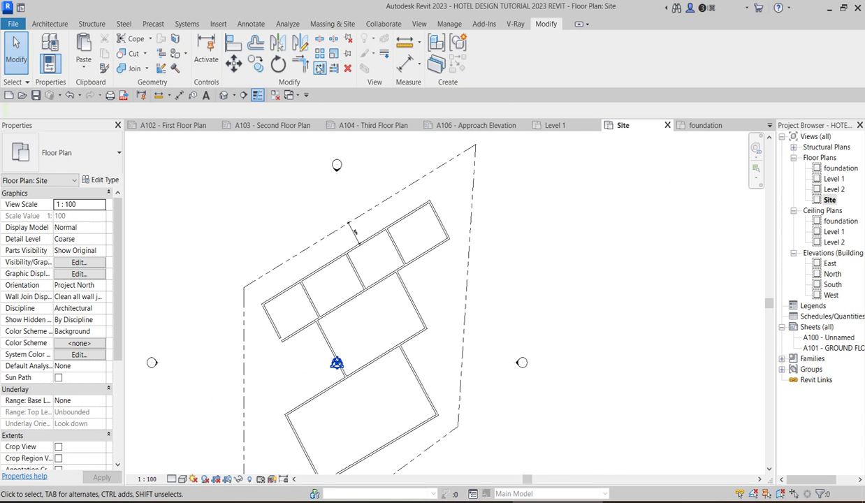
{"action": "left_click", "coordinate": [300, 63]}
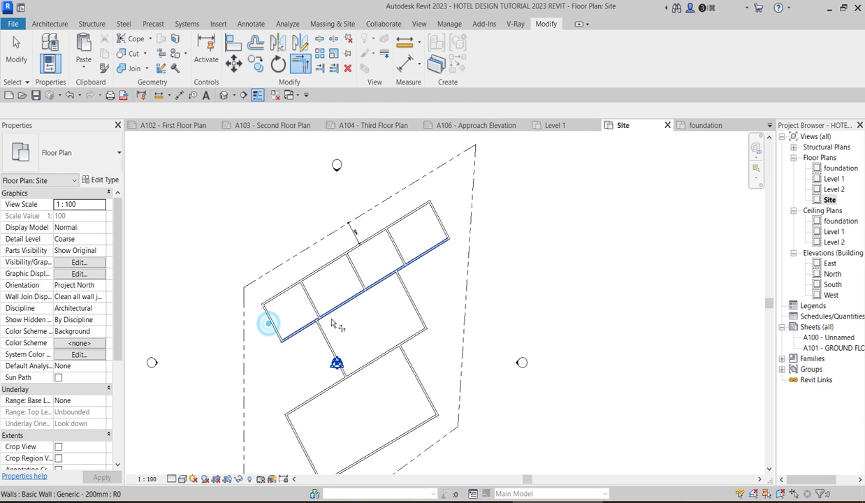
{"action": "scroll", "coordinate": [405, 303], "scroll_direction": "down", "scroll_amount": 2}
{"action": "scroll", "coordinate": [391, 284], "scroll_direction": "up", "scroll_amount": 2}
{"action": "right_click", "coordinate": [392, 285]}
{"action": "left_click", "coordinate": [428, 294]}
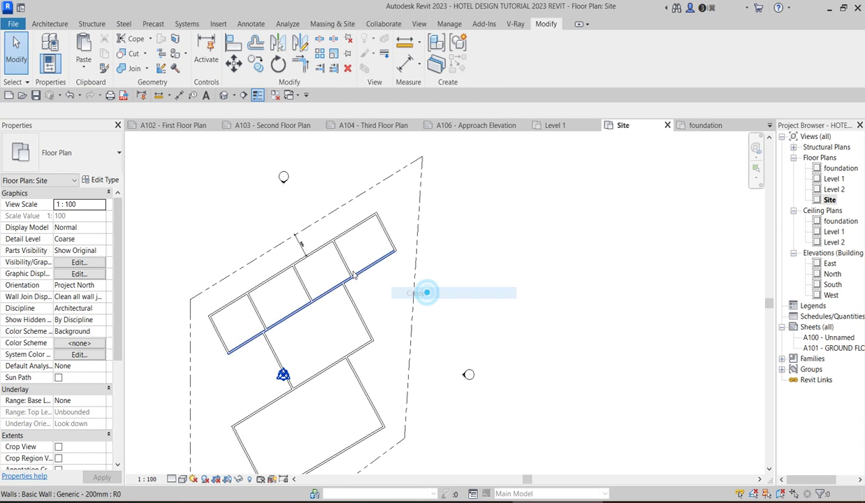
Step: Draw a Generic - 200mm wall about 8400 mm long, perpendicular to the upper long wall and just inside the upper-right short wall
{"action": "scroll", "coordinate": [350, 276], "scroll_direction": "up", "scroll_amount": 3}
{"action": "left_click", "coordinate": [340, 256]}
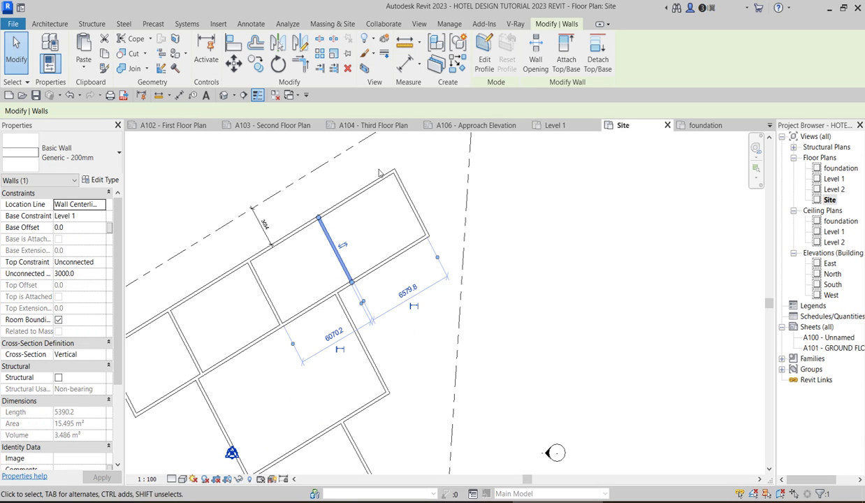
{"action": "left_click", "coordinate": [367, 190]}
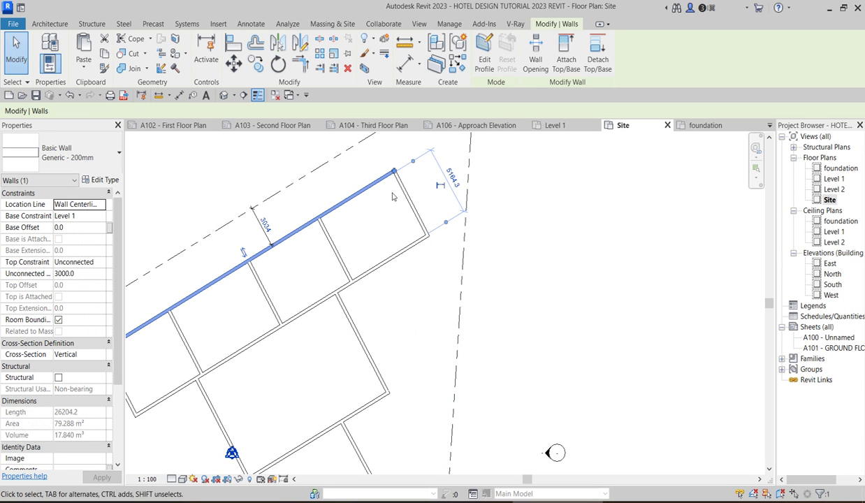
{"action": "key", "text": "w"}
{"action": "key", "text": "a"}
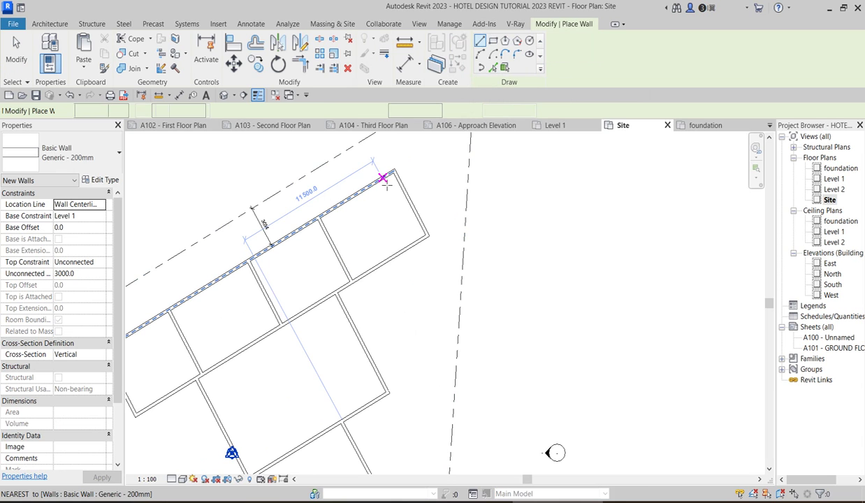
{"action": "left_click", "coordinate": [394, 171]}
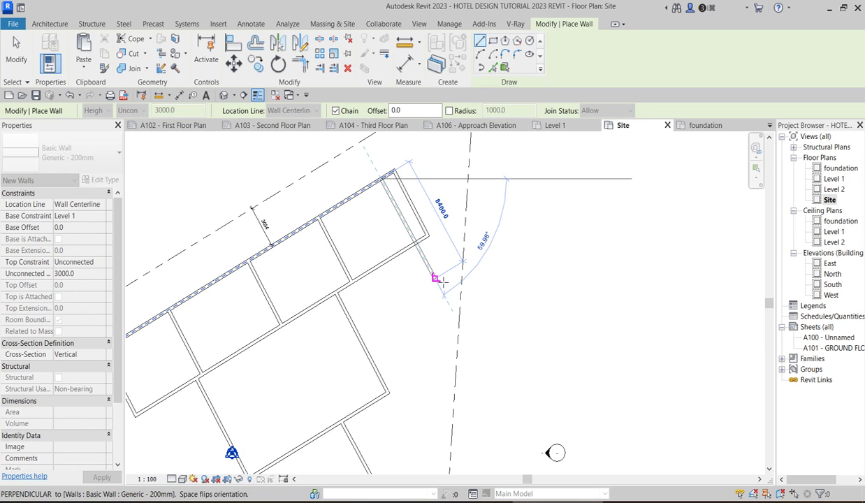
{"action": "scroll", "coordinate": [434, 278], "scroll_direction": "up", "scroll_amount": 1}
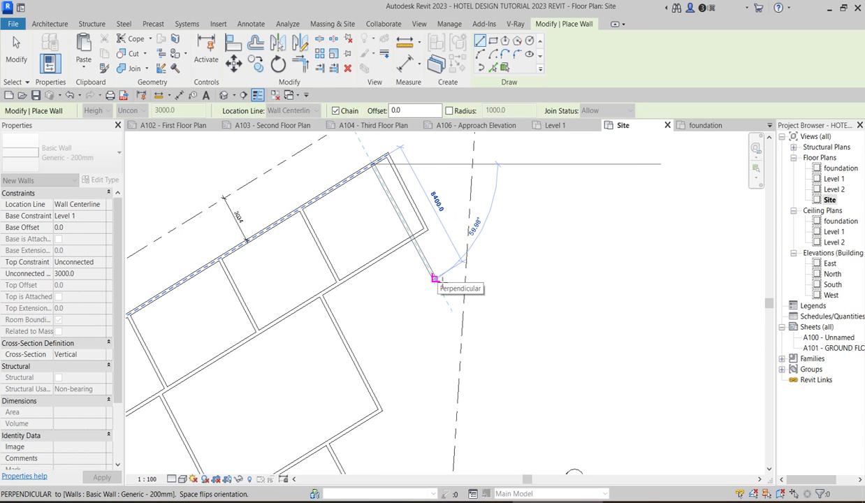
{"action": "right_click", "coordinate": [378, 203]}
{"action": "left_click", "coordinate": [404, 210]}
Step: Shorten the new perpendicular wall by pulling its lower end back to the lower long wall
{"action": "middle_click_drag", "start_coordinate": [501, 289], "coordinate": [411, 264]}
{"action": "right_click", "coordinate": [413, 266]}
{"action": "left_click", "coordinate": [441, 273]}
{"action": "left_click", "coordinate": [444, 289]}
{"action": "left_click_drag", "start_coordinate": [444, 286], "coordinate": [412, 225]}
{"action": "left_click", "coordinate": [399, 276]}
Step: Delete the original upper-right short wall and trim both long walls to corners with the new perpendicular end wall
{"action": "left_click", "coordinate": [414, 191]}
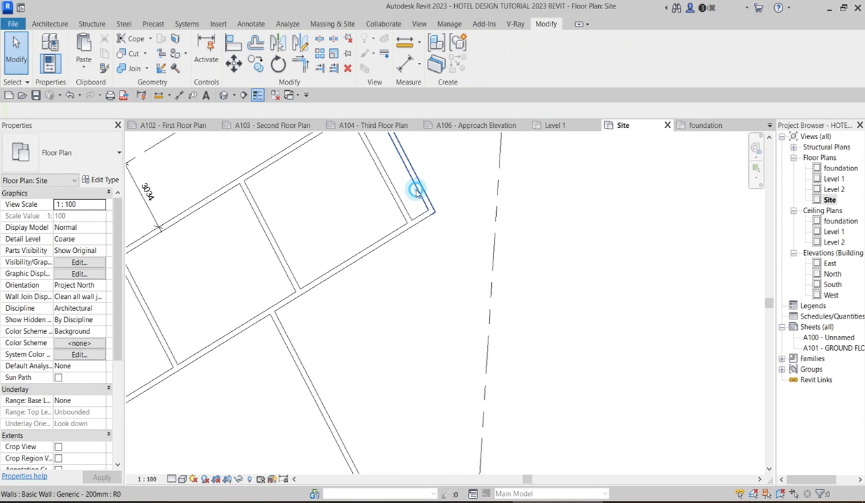
{"action": "key", "text": "Escape"}
{"action": "scroll", "coordinate": [419, 202], "scroll_direction": "down", "scroll_amount": 3}
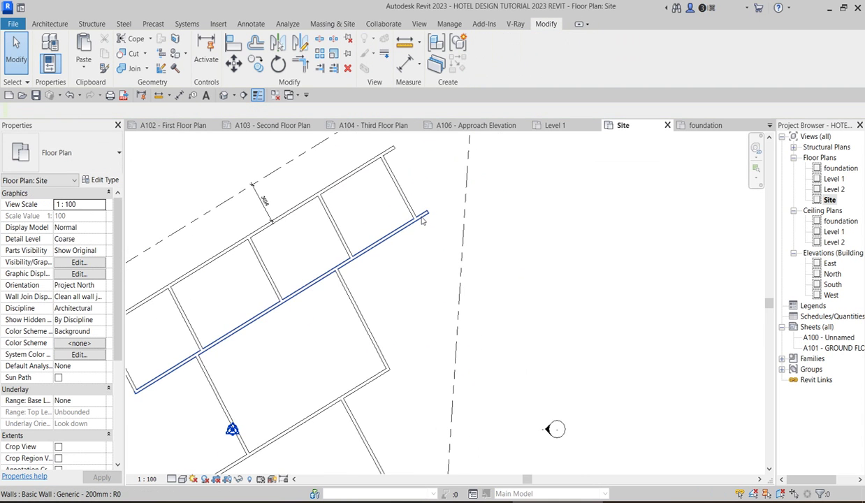
{"action": "left_click", "coordinate": [301, 68]}
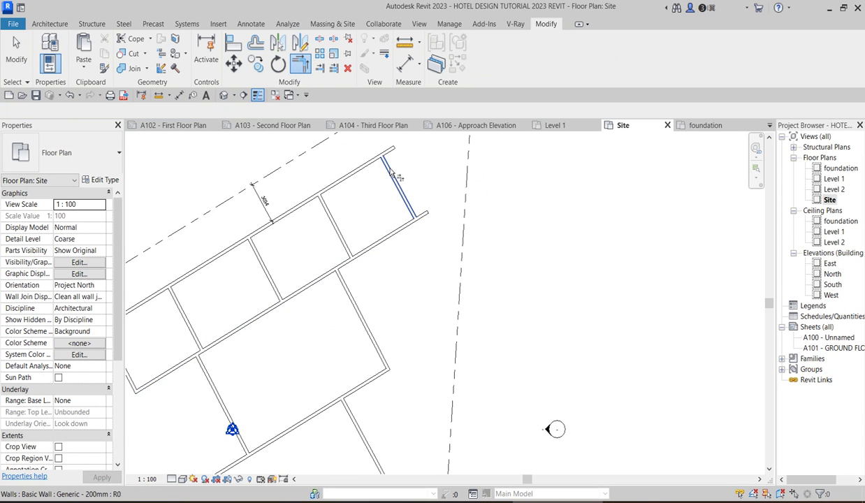
{"action": "left_click", "coordinate": [396, 186]}
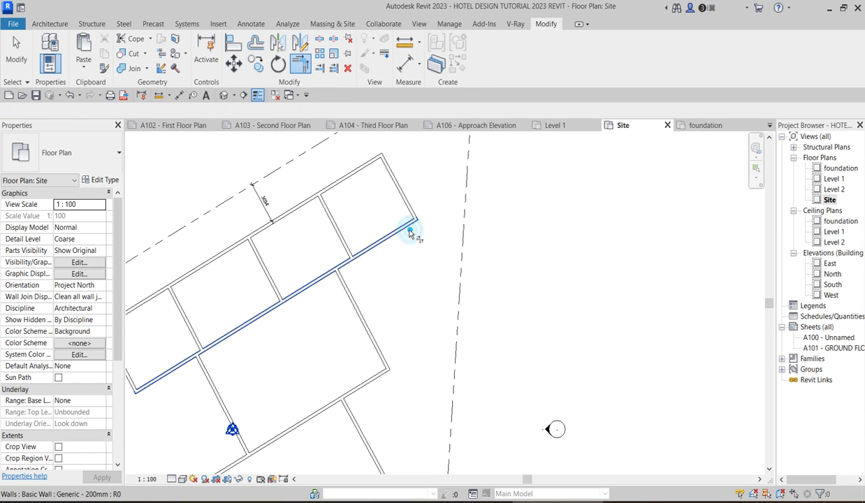
{"action": "left_click", "coordinate": [410, 234]}
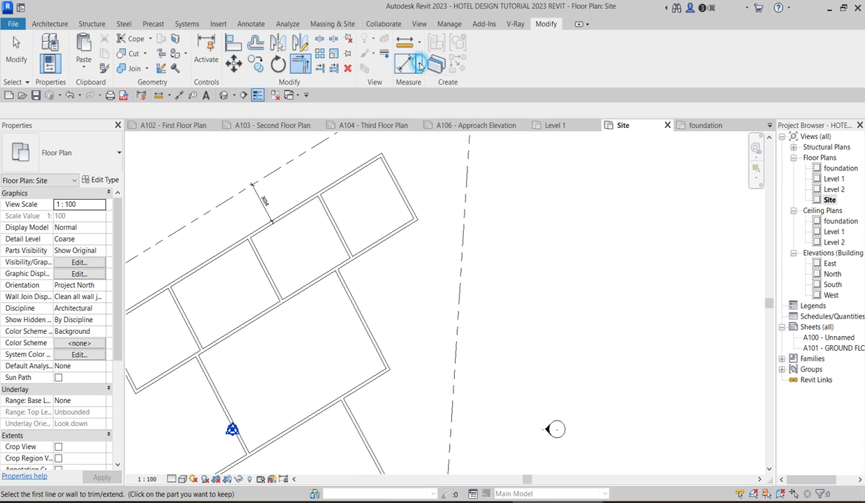
Step: Measure the angle between the new end wall and the upper long wall with a temporary angular dimension
{"action": "left_click", "coordinate": [418, 65]}
{"action": "left_click", "coordinate": [445, 136]}
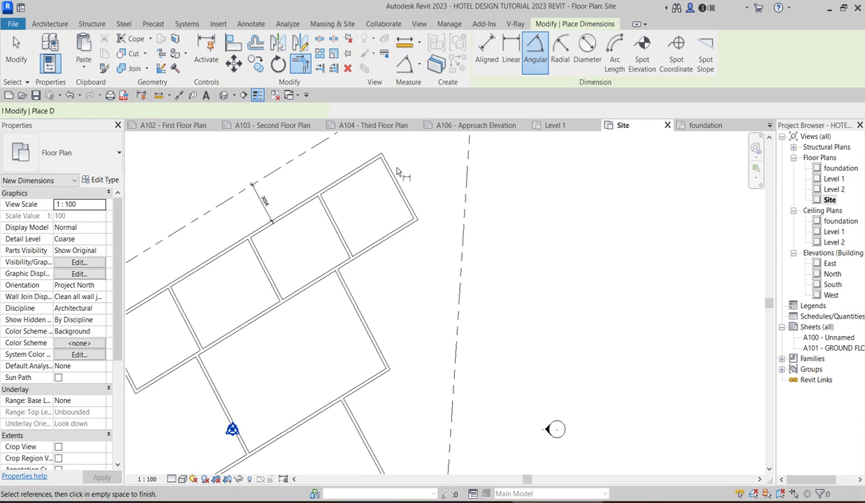
{"action": "left_click", "coordinate": [386, 170]}
{"action": "scroll", "coordinate": [377, 170], "scroll_direction": "up", "scroll_amount": 3}
{"action": "left_click", "coordinate": [368, 169]}
{"action": "scroll", "coordinate": [371, 172], "scroll_direction": "up", "scroll_amount": 3}
{"action": "right_click", "coordinate": [383, 191]}
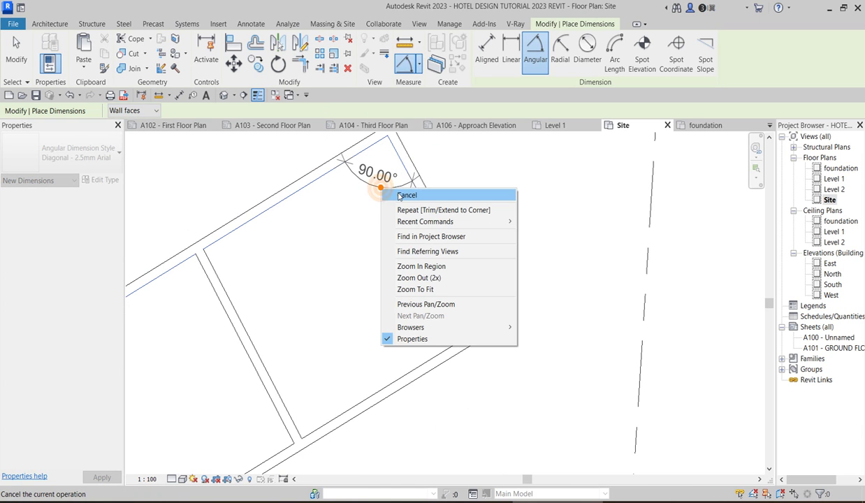
{"action": "left_click", "coordinate": [401, 194]}
{"action": "scroll", "coordinate": [395, 192], "scroll_direction": "down", "scroll_amount": 5}
{"action": "right_click", "coordinate": [425, 196]}
{"action": "left_click", "coordinate": [469, 203]}
Step: Place an angular dimension between the upper long wall and the cross wall nearest the upper-right end wall
{"action": "scroll", "coordinate": [382, 182], "scroll_direction": "up", "scroll_amount": 2}
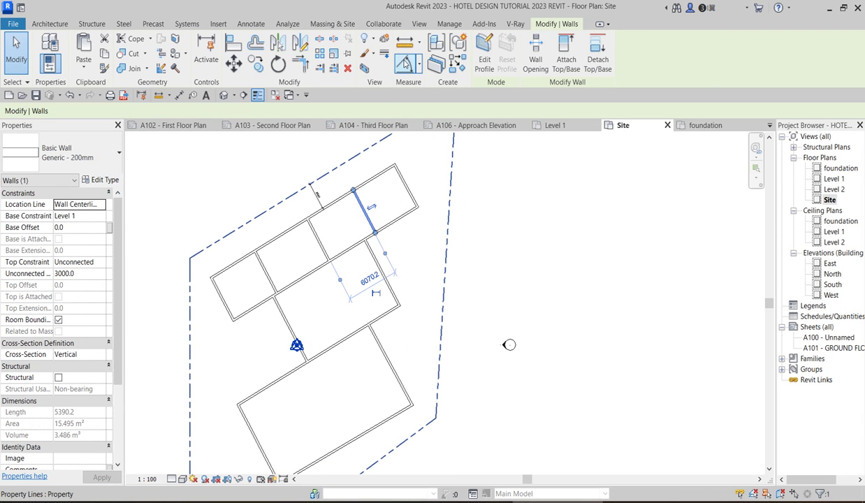
{"action": "key", "text": "Return"}
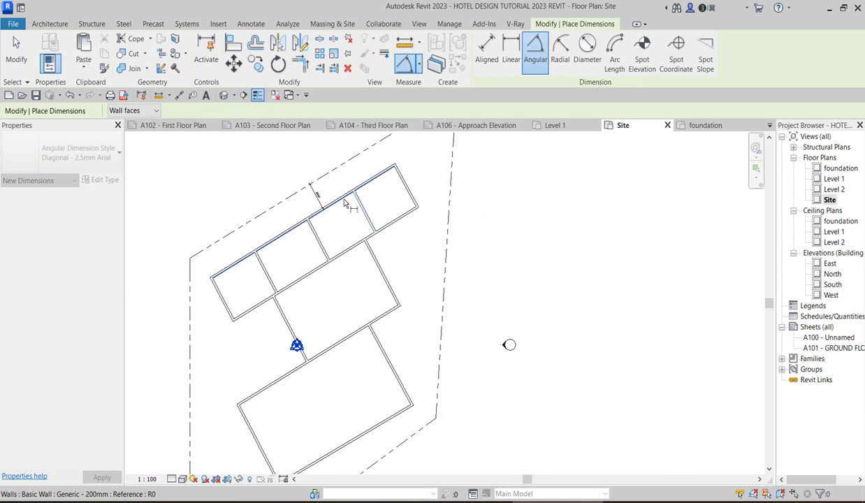
{"action": "left_click", "coordinate": [348, 212]}
{"action": "left_click", "coordinate": [355, 209]}
{"action": "scroll", "coordinate": [349, 210], "scroll_direction": "up", "scroll_amount": 3}
{"action": "left_click", "coordinate": [351, 232]}
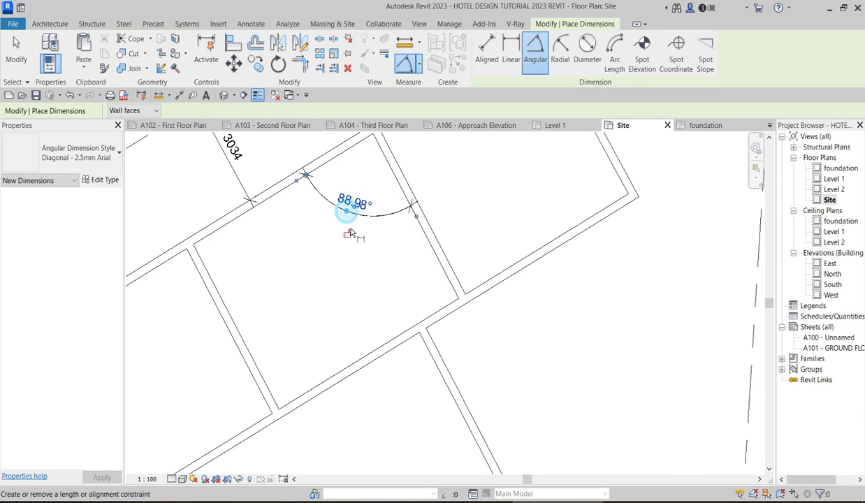
{"action": "scroll", "coordinate": [391, 217], "scroll_direction": "down", "scroll_amount": 1}
Step: Recheck the upper-right corner's angle between the inner faces of the end wall and upper long wall, without placing a dimension
{"action": "left_click", "coordinate": [453, 180]}
{"action": "left_click", "coordinate": [417, 152]}
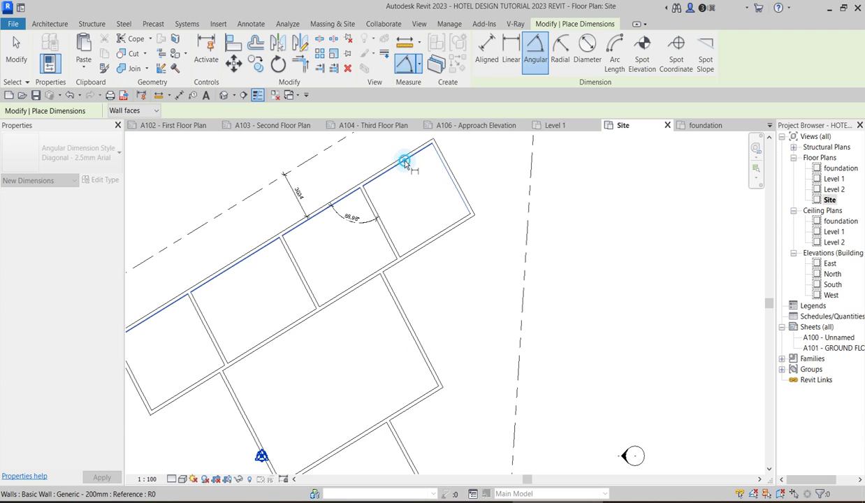
{"action": "right_click", "coordinate": [422, 175]}
{"action": "left_click", "coordinate": [445, 181]}
{"action": "right_click", "coordinate": [418, 190]}
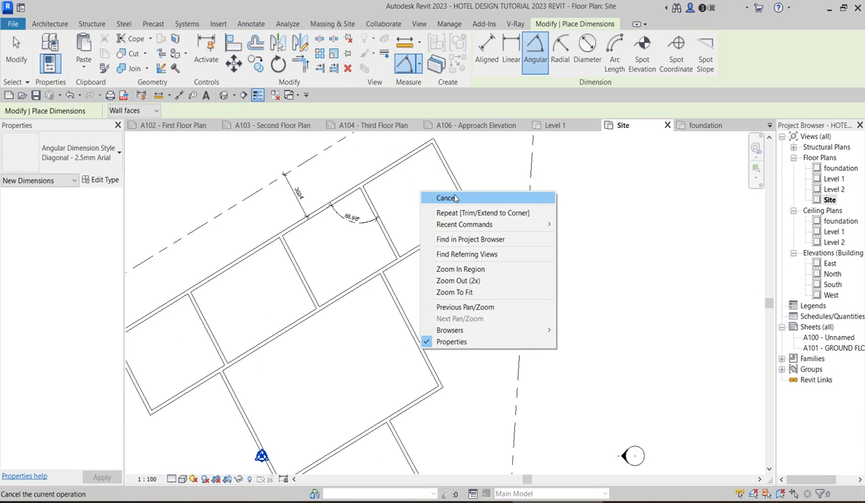
Step: Delete the three interior cross walls of the upper sloping row
{"action": "left_click", "coordinate": [427, 197]}
{"action": "scroll", "coordinate": [416, 222], "scroll_direction": "down", "scroll_amount": 1}
{"action": "scroll", "coordinate": [416, 222], "scroll_direction": "down", "scroll_amount": 1}
{"action": "left_click", "coordinate": [399, 222]}
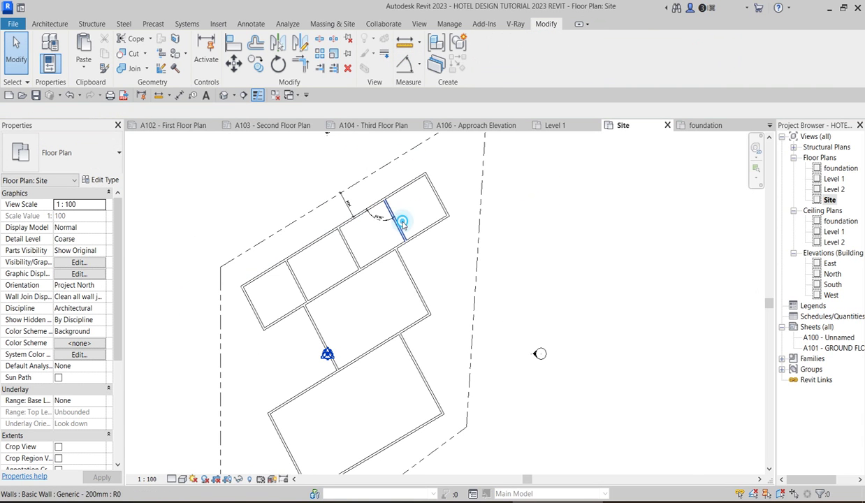
{"action": "key", "text": "Delete"}
{"action": "left_click", "coordinate": [349, 246]}
{"action": "key", "text": "Delete"}
{"action": "left_click", "coordinate": [299, 293]}
{"action": "key", "text": "Delete"}
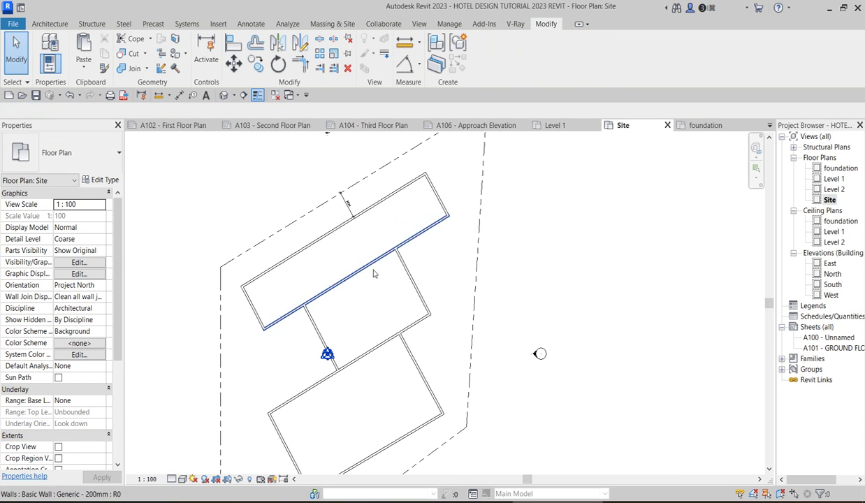
Step: Pull back the lower end of the middle block's right wall, perpendicular to the row above and about 6600 mm long
{"action": "scroll", "coordinate": [410, 235], "scroll_direction": "up", "scroll_amount": 2}
{"action": "left_click", "coordinate": [418, 283]}
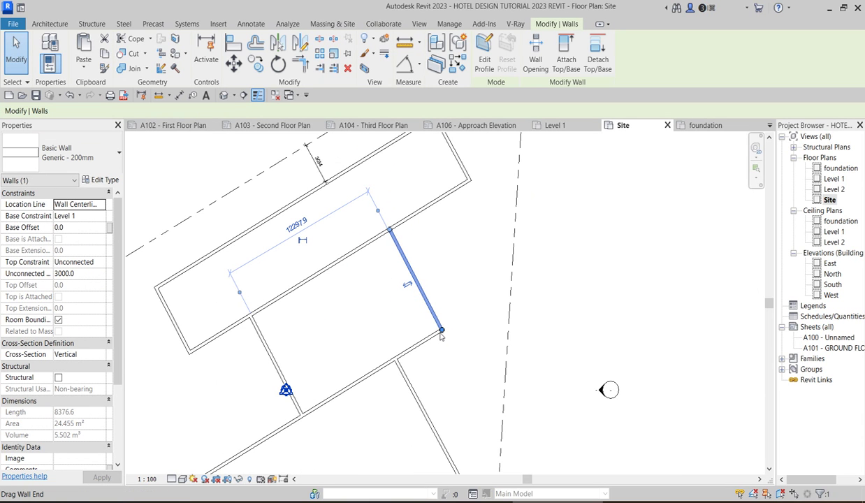
{"action": "left_click_drag", "start_coordinate": [442, 331], "coordinate": [435, 312]}
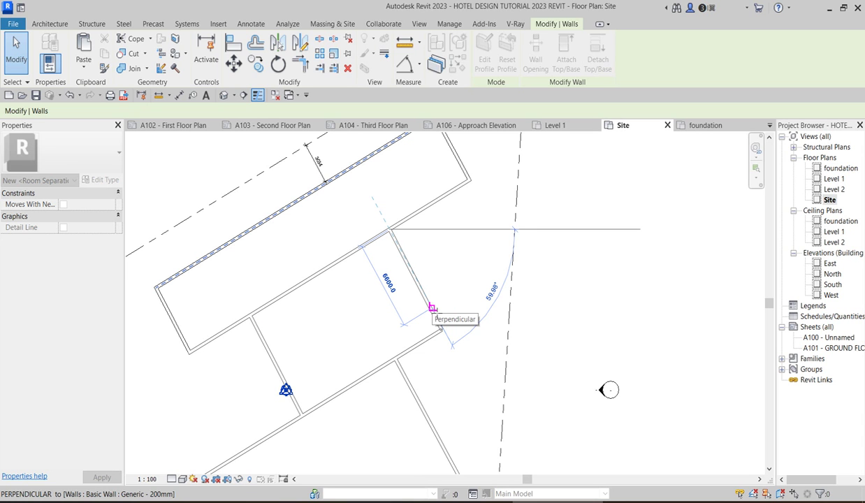
{"action": "left_click_drag", "start_coordinate": [433, 308], "coordinate": [432, 307]}
{"action": "left_click", "coordinate": [438, 283]}
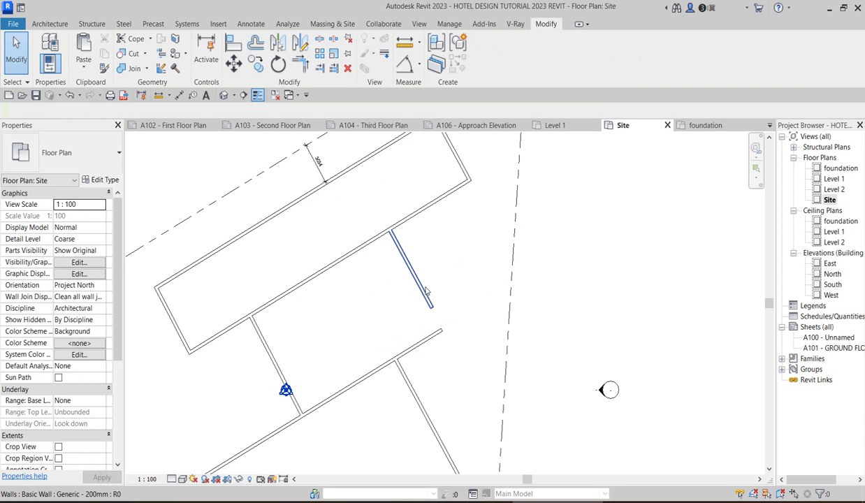
Step: Place an angular dimension between the middle block's shortened right wall and the row's lower long wall
{"action": "left_click", "coordinate": [426, 291]}
{"action": "left_click", "coordinate": [406, 64]}
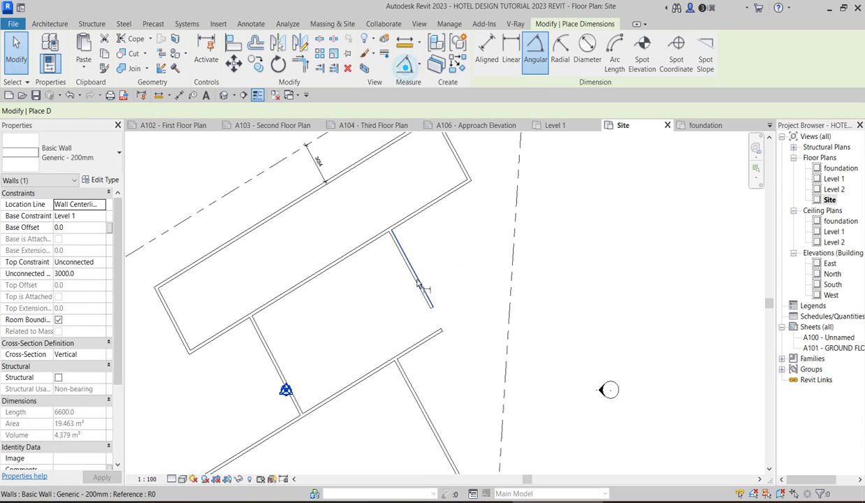
{"action": "left_click", "coordinate": [370, 249]}
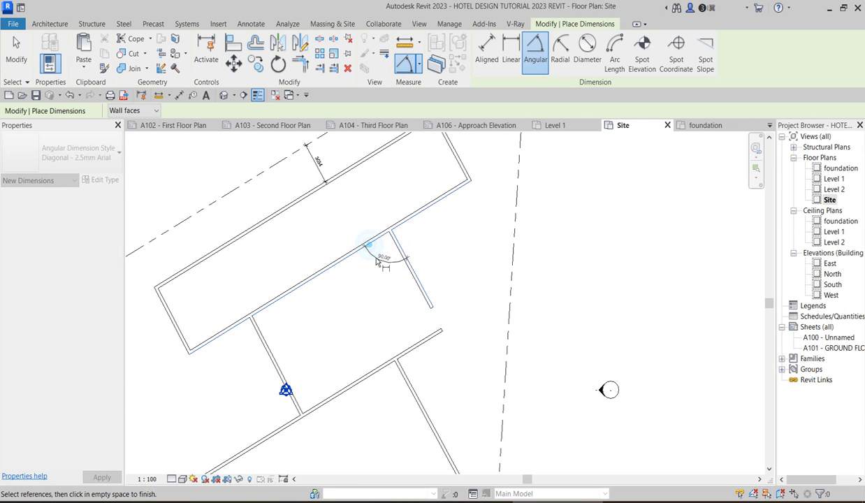
{"action": "scroll", "coordinate": [391, 255], "scroll_direction": "up", "scroll_amount": 2}
{"action": "left_click", "coordinate": [416, 253]}
{"action": "left_click", "coordinate": [376, 256]}
{"action": "right_click", "coordinate": [441, 238]}
{"action": "left_click", "coordinate": [468, 244]}
{"action": "right_click", "coordinate": [508, 216]}
{"action": "left_click", "coordinate": [520, 226]}
{"action": "scroll", "coordinate": [493, 230], "scroll_direction": "down", "scroll_amount": 3}
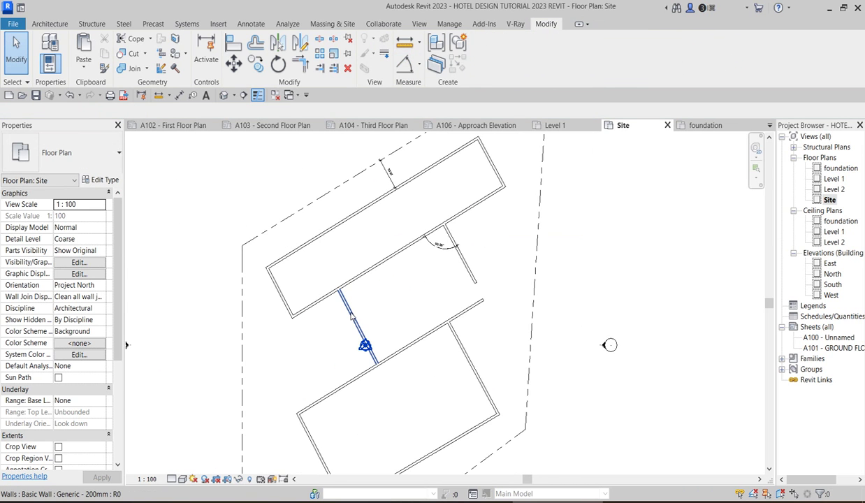
Step: Place an angular dimension between the middle block's left wall and the row's lower long wall
{"action": "left_click", "coordinate": [356, 323]}
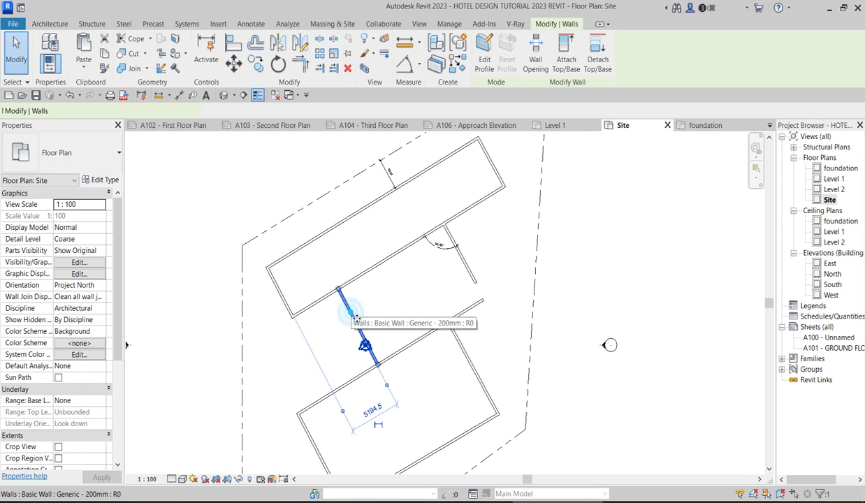
{"action": "left_click", "coordinate": [407, 65]}
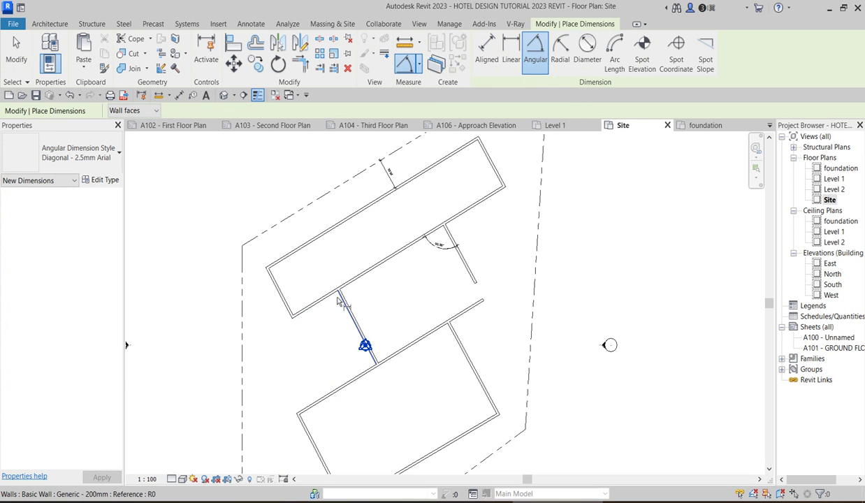
{"action": "left_click", "coordinate": [351, 314]}
{"action": "left_click", "coordinate": [319, 300]}
{"action": "scroll", "coordinate": [331, 335], "scroll_direction": "up", "scroll_amount": 4}
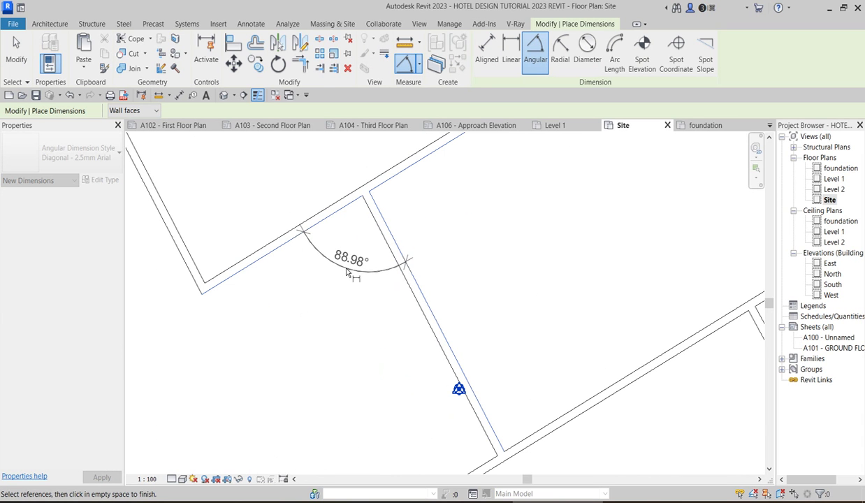
{"action": "left_click", "coordinate": [347, 271]}
{"action": "scroll", "coordinate": [348, 271], "scroll_direction": "down", "scroll_amount": 3}
{"action": "right_click", "coordinate": [404, 222]}
{"action": "key", "text": "Escape"}
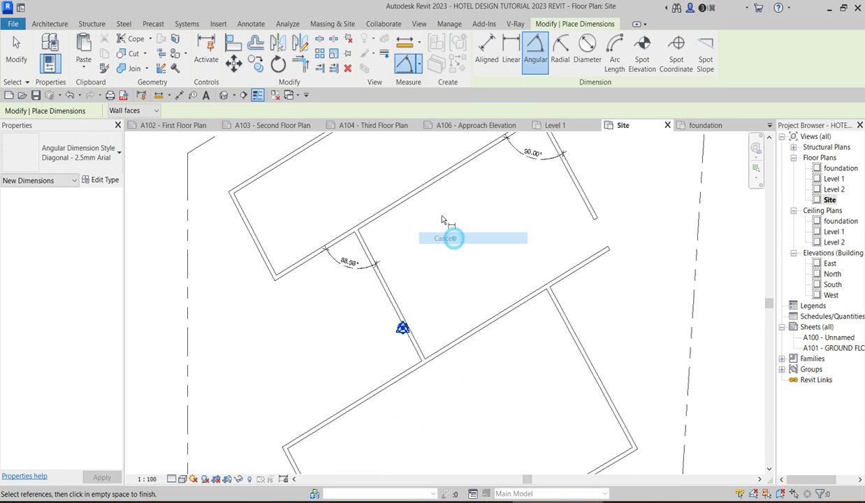
{"action": "right_click", "coordinate": [445, 217]}
{"action": "left_click", "coordinate": [469, 223]}
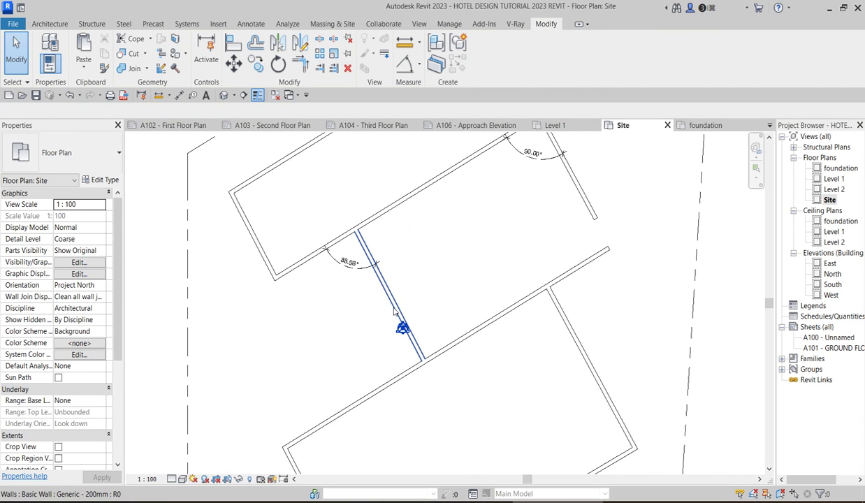
Step: Pull back the lower end of the middle block's left wall, perpendicular to the row above and 7200 mm long
{"action": "left_click", "coordinate": [395, 311]}
{"action": "left_click_drag", "start_coordinate": [423, 362], "coordinate": [424, 344]}
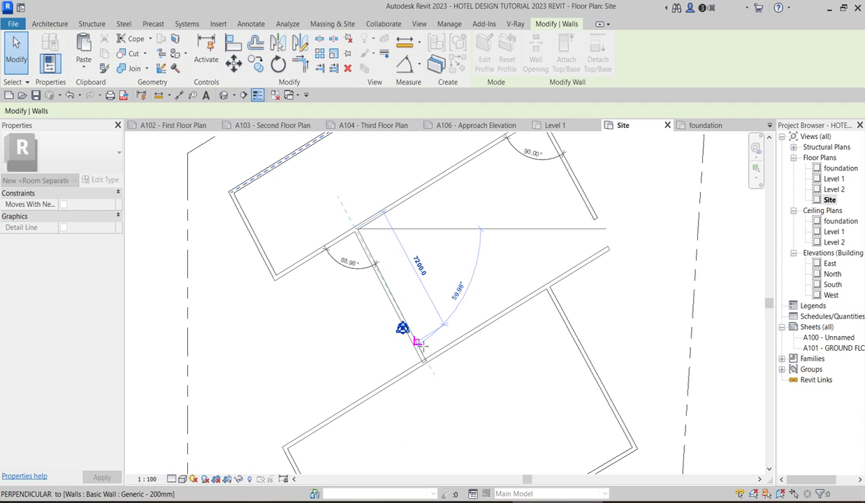
{"action": "left_click", "coordinate": [421, 344]}
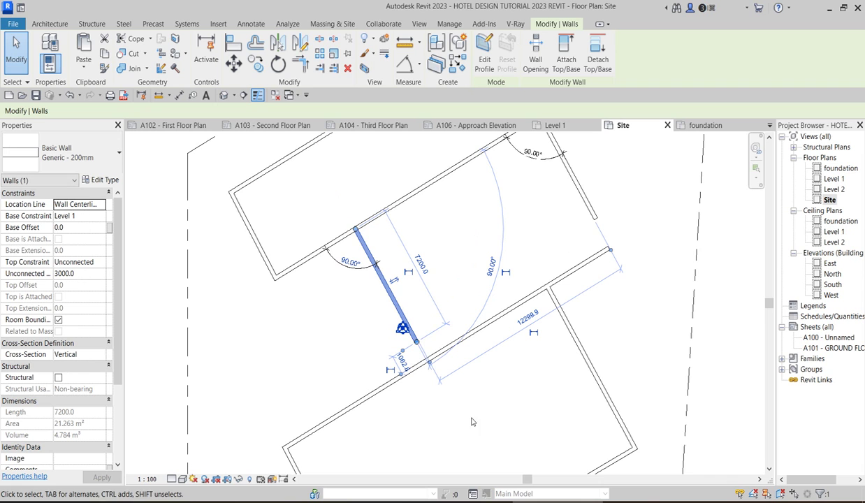
{"action": "scroll", "coordinate": [349, 264], "scroll_direction": "up", "scroll_amount": 5}
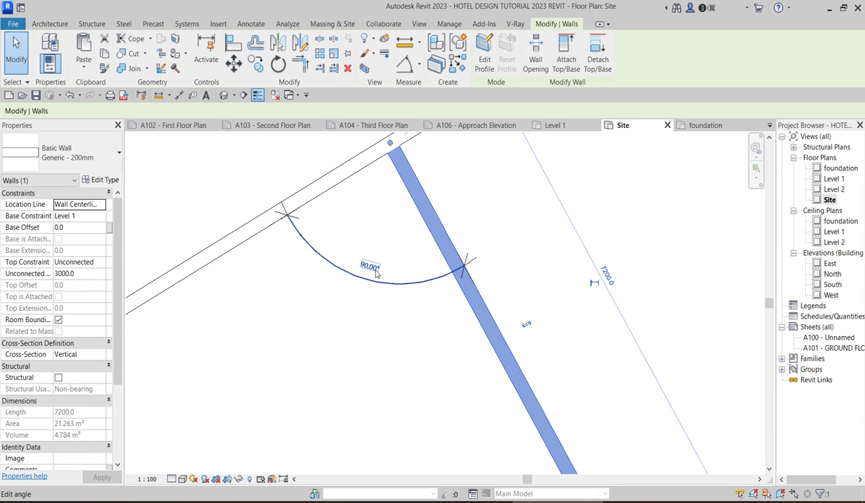
{"action": "scroll", "coordinate": [375, 274], "scroll_direction": "down", "scroll_amount": 4}
{"action": "scroll", "coordinate": [375, 283], "scroll_direction": "down", "scroll_amount": 3}
{"action": "scroll", "coordinate": [424, 323], "scroll_direction": "up", "scroll_amount": 3}
Step: Extend the squared left wall of the middle block to meet the upper wall of the lowest block
{"action": "left_click", "coordinate": [447, 363]}
{"action": "left_click", "coordinate": [416, 318]}
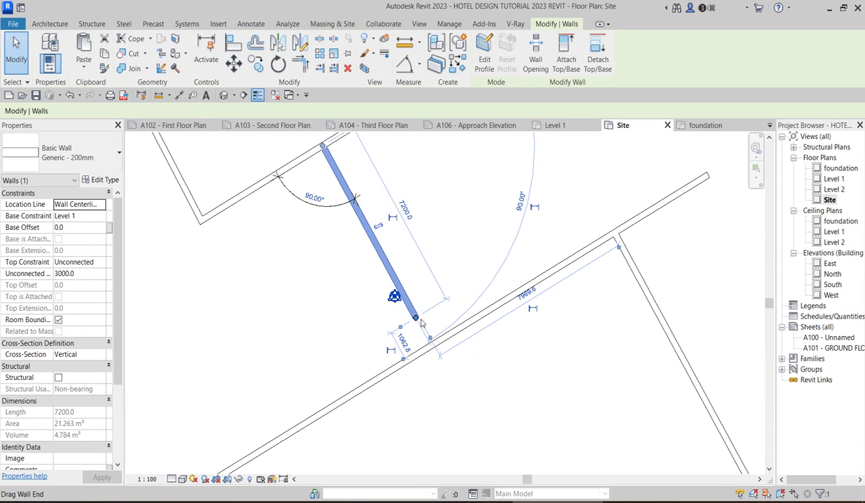
{"action": "left_click_drag", "start_coordinate": [415, 318], "coordinate": [429, 344]}
{"action": "left_click", "coordinate": [459, 395]}
Step: Delete the two angular dimensions at the middle block's side walls
{"action": "scroll", "coordinate": [404, 329], "scroll_direction": "down", "scroll_amount": 2}
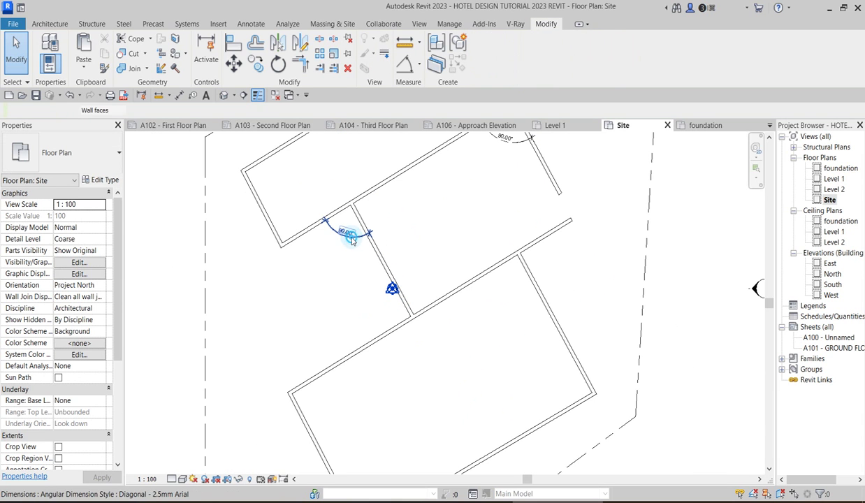
{"action": "left_click", "coordinate": [347, 234]}
{"action": "left_click", "coordinate": [363, 282]}
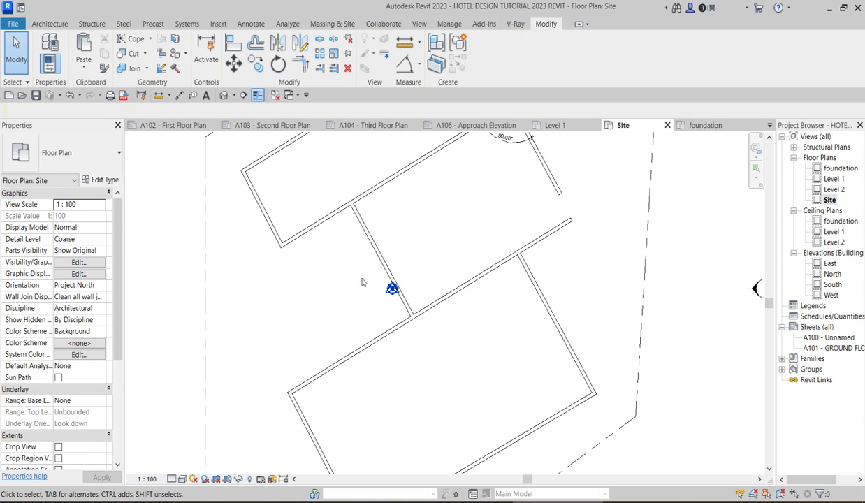
{"action": "scroll", "coordinate": [363, 282], "scroll_direction": "down", "scroll_amount": 2}
{"action": "left_click", "coordinate": [431, 213]}
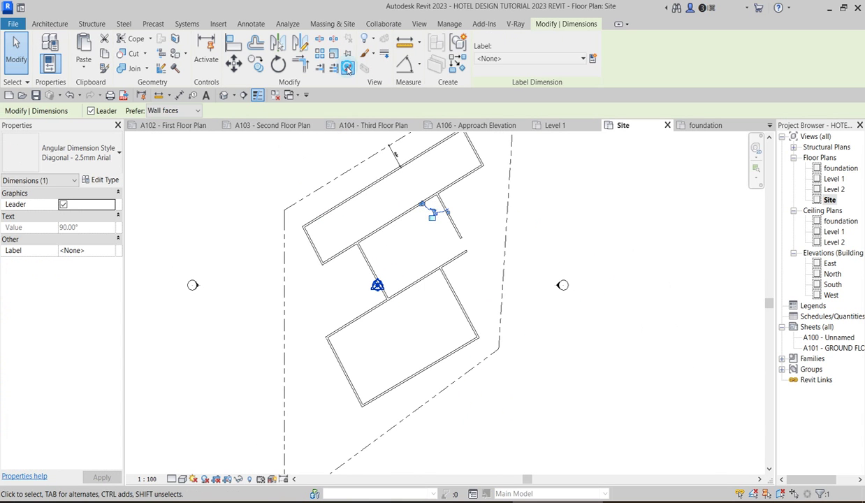
{"action": "left_click", "coordinate": [347, 68]}
Step: Extend the middle block's right wall to the free end of its bottom wall, about 8375 mm long, closing the corner
{"action": "scroll", "coordinate": [453, 227], "scroll_direction": "up", "scroll_amount": 1}
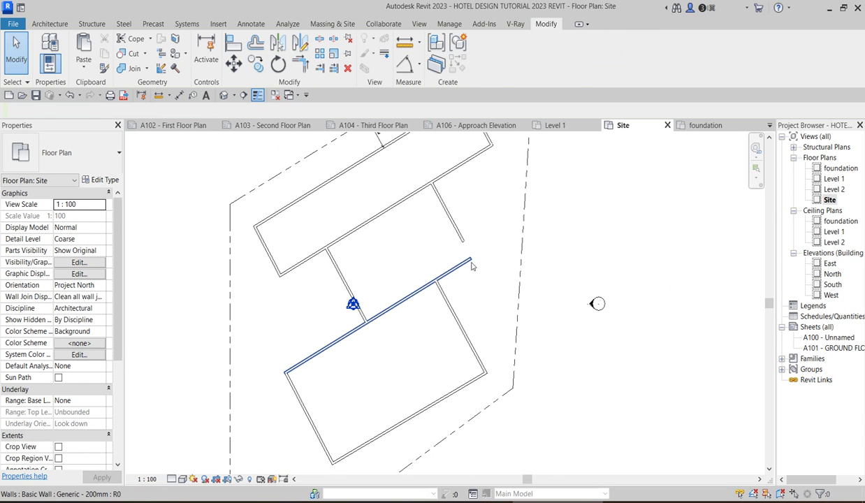
{"action": "left_click", "coordinate": [458, 260]}
{"action": "left_click_drag", "start_coordinate": [442, 201], "coordinate": [472, 258]}
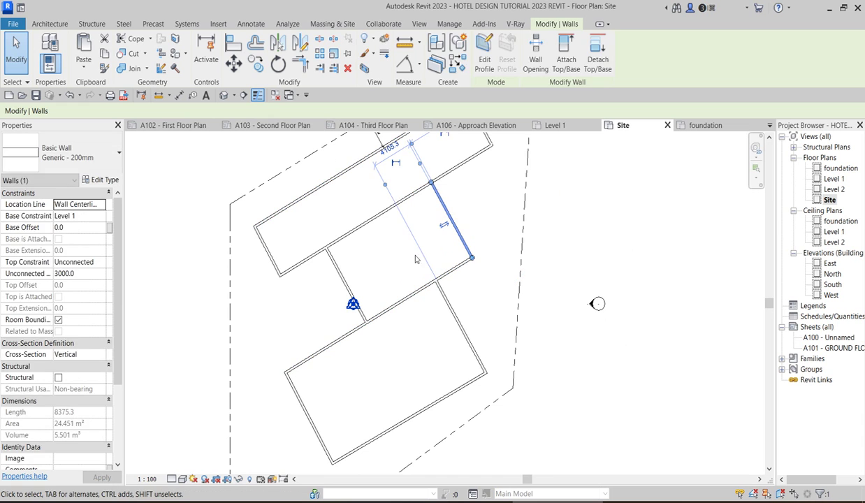
{"action": "left_click", "coordinate": [397, 253]}
{"action": "scroll", "coordinate": [398, 265], "scroll_direction": "down", "scroll_amount": 3}
{"action": "scroll", "coordinate": [444, 304], "scroll_direction": "up", "scroll_amount": 2}
{"action": "scroll", "coordinate": [444, 305], "scroll_direction": "up", "scroll_amount": 2}
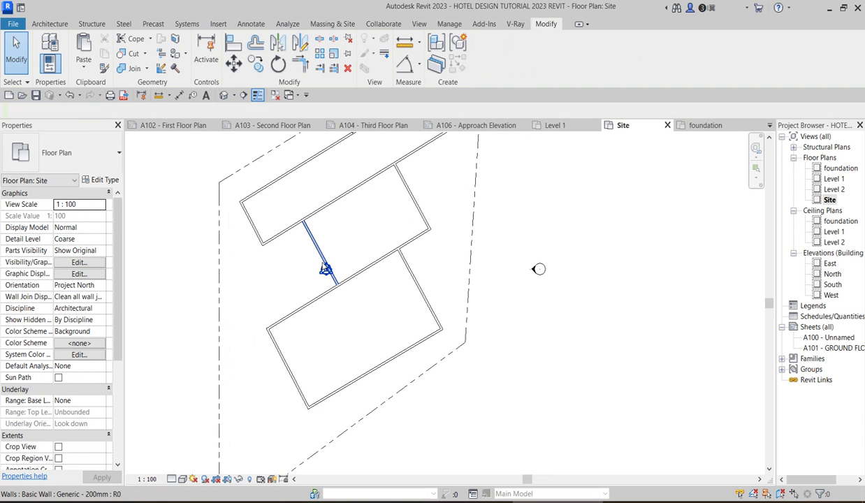
{"action": "scroll", "coordinate": [377, 272], "scroll_direction": "down", "scroll_amount": 3}
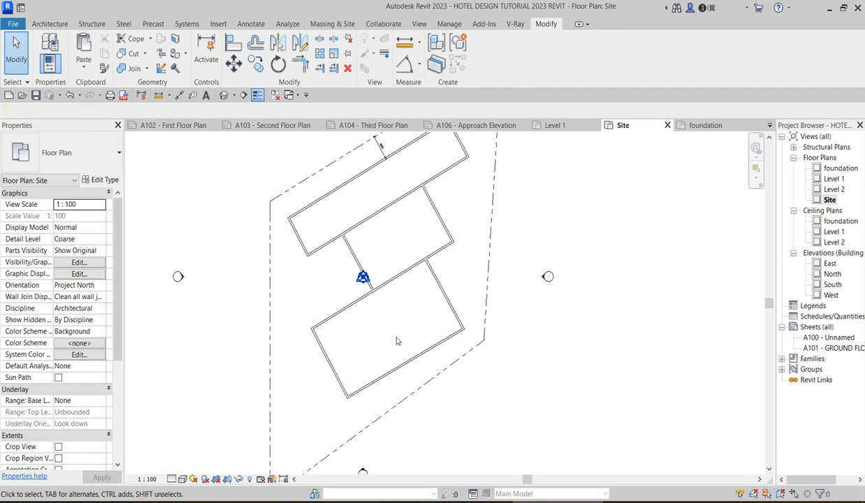
Step: Realign the lowest block's bottom wall by moving its lower-left end to a 149.98° direction, about 18003 mm long
{"action": "left_click", "coordinate": [364, 391]}
{"action": "scroll", "coordinate": [349, 402], "scroll_direction": "up", "scroll_amount": 2}
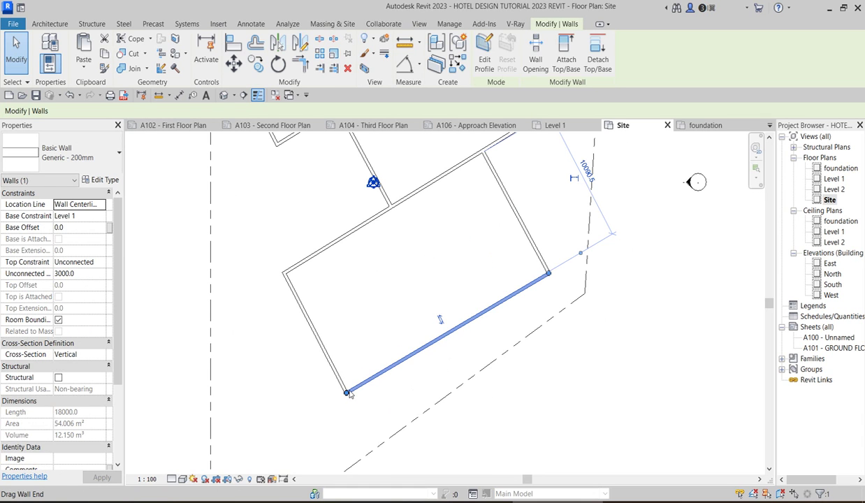
{"action": "key", "text": "r"}
{"action": "key", "text": "s"}
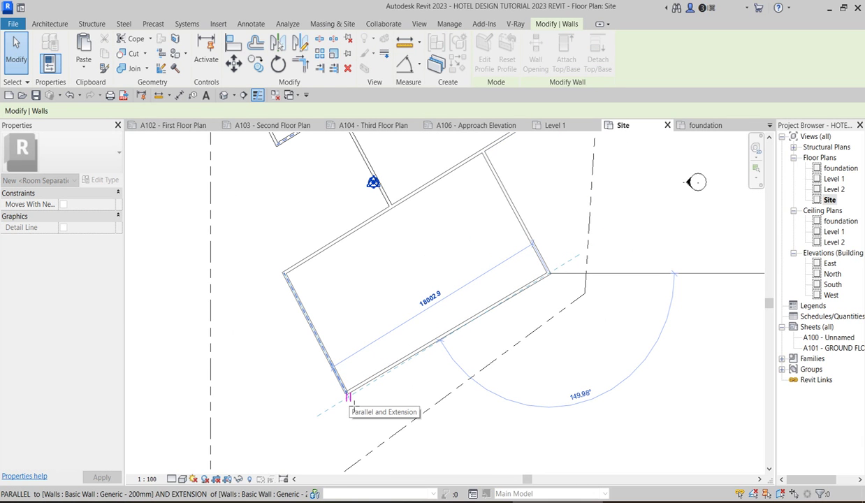
{"action": "key", "text": "Escape"}
{"action": "left_click", "coordinate": [350, 396]}
{"action": "left_click", "coordinate": [496, 218]}
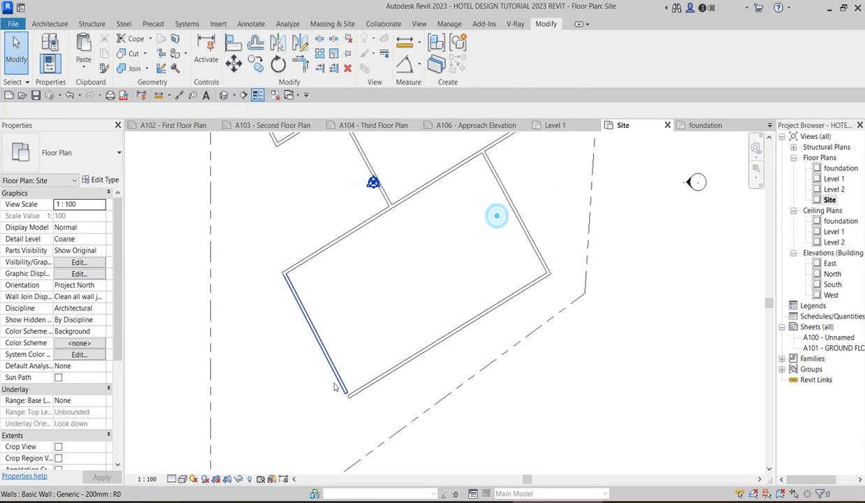
Step: Rejoin the lowest block's left wall to the realigned bottom wall and adjust the right wall's lower end at its corner
{"action": "left_click", "coordinate": [322, 340]}
{"action": "mouse_move", "coordinate": [348, 393]}
{"action": "left_mouse_down"}
{"action": "mouse_move", "coordinate": [358, 385]}
{"action": "mouse_move", "coordinate": [351, 395]}
{"action": "mouse_move", "coordinate": [377, 410]}
{"action": "mouse_move", "coordinate": [356, 403]}
{"action": "left_mouse_up"}
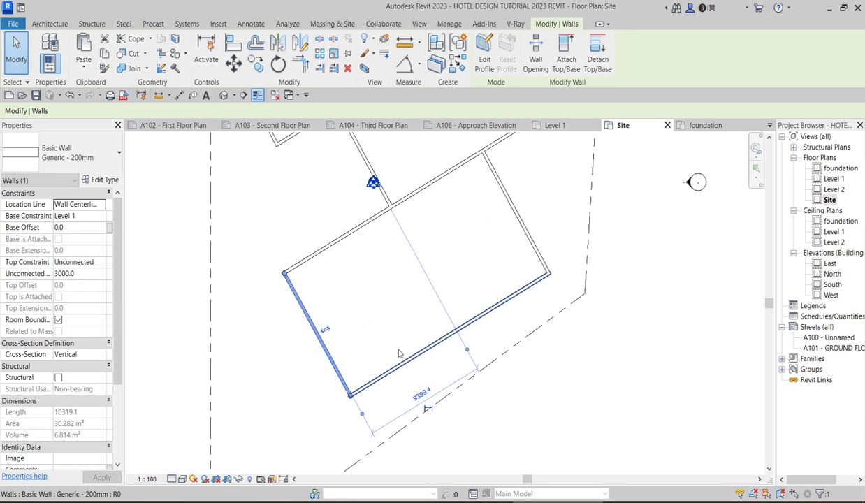
{"action": "left_click", "coordinate": [400, 367]}
{"action": "scroll", "coordinate": [399, 367], "scroll_direction": "down", "scroll_amount": 2}
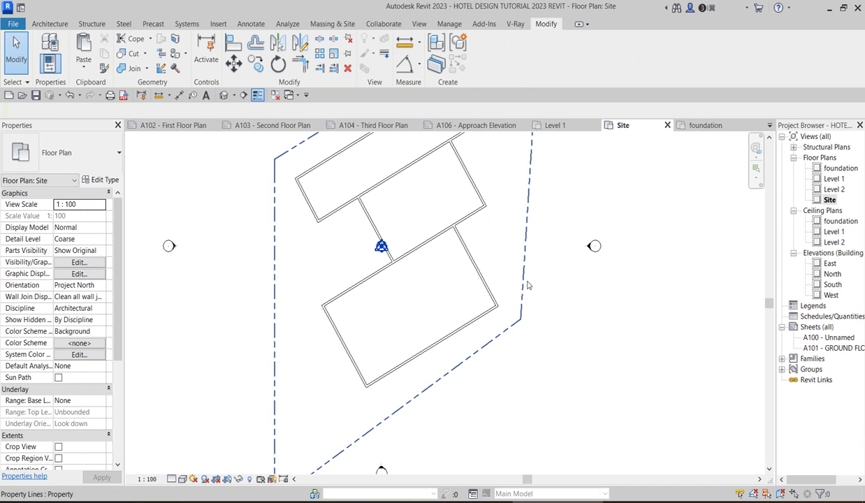
{"action": "left_click", "coordinate": [479, 280]}
{"action": "left_click_drag", "start_coordinate": [497, 307], "coordinate": [497, 305]}
{"action": "left_click", "coordinate": [387, 303]}
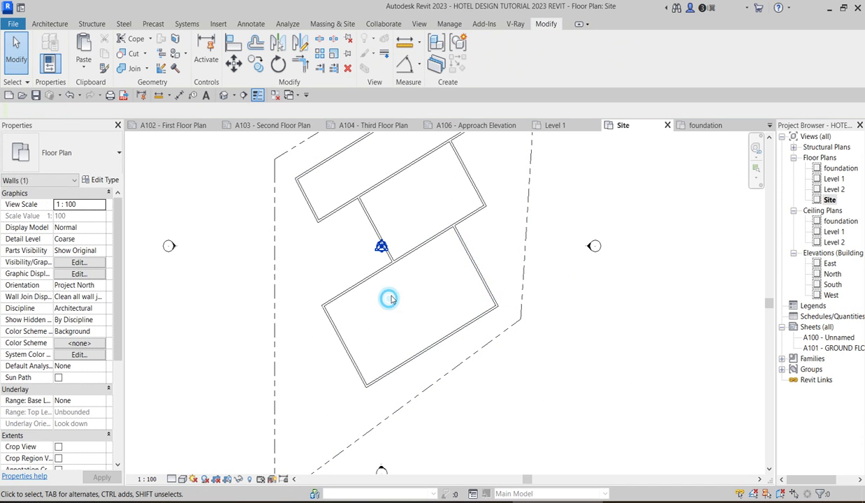
Step: Place an aligned dimension inside the lowest block between its upper and bottom walls
{"action": "scroll", "coordinate": [425, 328], "scroll_direction": "down", "scroll_amount": 2}
{"action": "scroll", "coordinate": [421, 321], "scroll_direction": "up", "scroll_amount": 3}
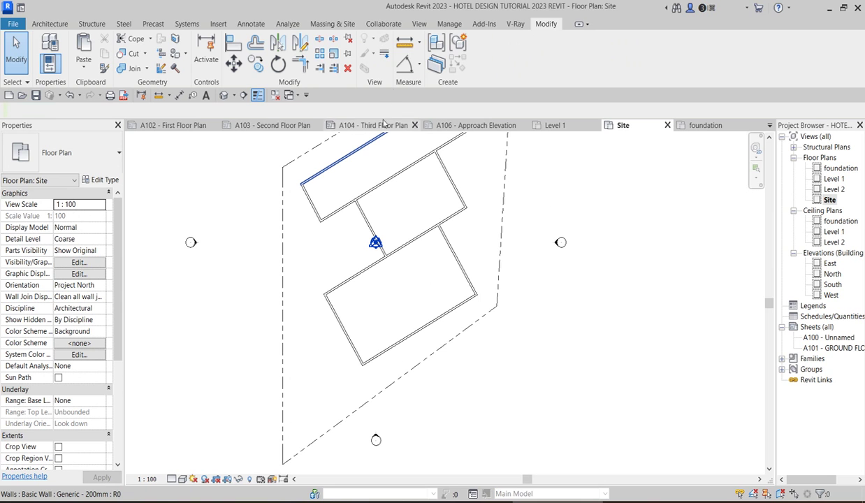
{"action": "left_click", "coordinate": [420, 64]}
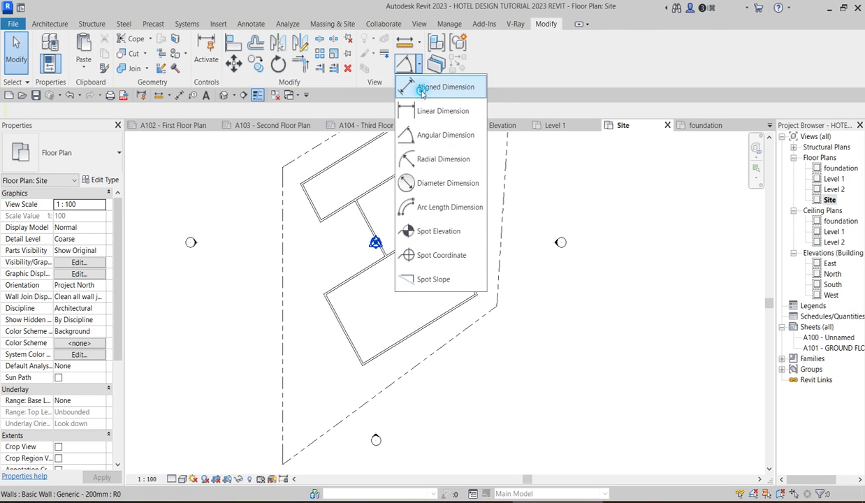
{"action": "left_click", "coordinate": [403, 87]}
{"action": "left_click", "coordinate": [371, 270]}
{"action": "left_click", "coordinate": [400, 338]}
{"action": "scroll", "coordinate": [381, 309], "scroll_direction": "up", "scroll_amount": 2}
{"action": "scroll", "coordinate": [378, 311], "scroll_direction": "up", "scroll_amount": 1}
{"action": "left_click", "coordinate": [377, 311]}
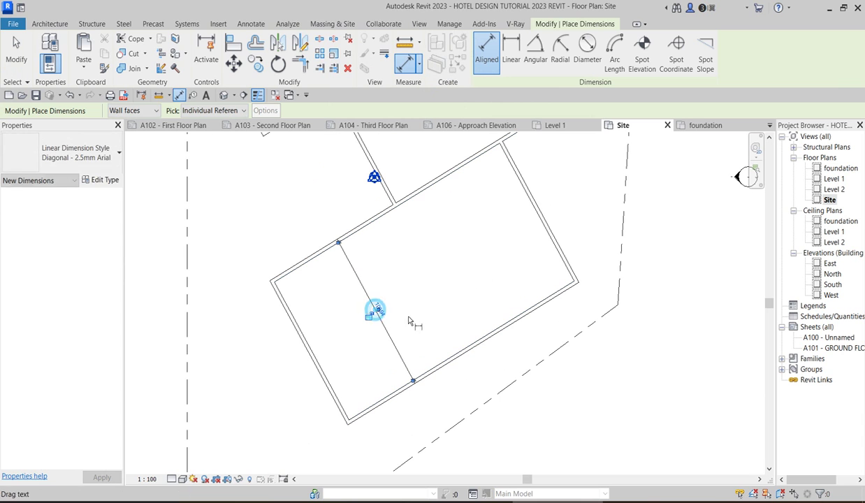
Step: Place an aligned dimension between the lowest block's left and right walls, and finish dimensioning
{"action": "left_click", "coordinate": [547, 226]}
{"action": "left_click", "coordinate": [319, 359]}
{"action": "scroll", "coordinate": [415, 289], "scroll_direction": "down", "scroll_amount": 2}
{"action": "right_click", "coordinate": [426, 294]}
{"action": "left_click", "coordinate": [467, 298]}
{"action": "right_click", "coordinate": [459, 287]}
{"action": "left_click", "coordinate": [475, 291]}
Step: Delete both aligned dimensions inside the lowest block
{"action": "scroll", "coordinate": [393, 310], "scroll_direction": "up", "scroll_amount": 2}
{"action": "left_click_drag", "start_coordinate": [432, 350], "coordinate": [365, 287]}
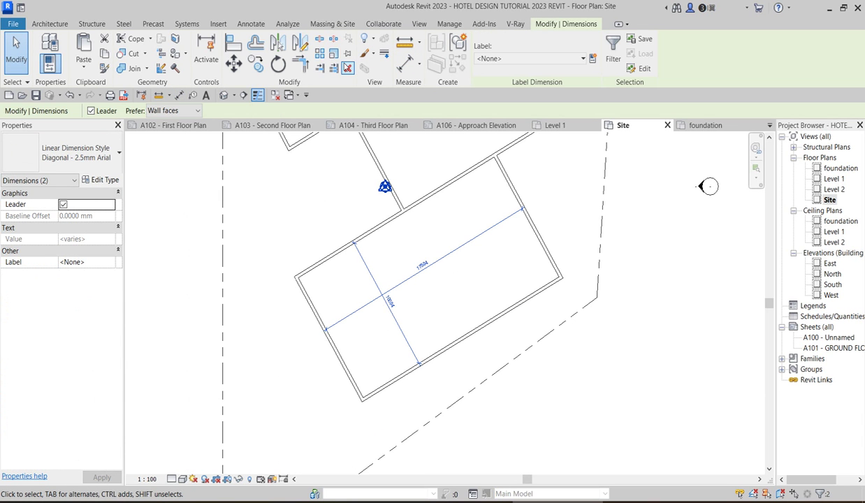
{"action": "key", "text": "Escape"}
{"action": "scroll", "coordinate": [428, 344], "scroll_direction": "down", "scroll_amount": 3}
{"action": "scroll", "coordinate": [412, 278], "scroll_direction": "down", "scroll_amount": 1}
{"action": "scroll", "coordinate": [412, 278], "scroll_direction": "up", "scroll_amount": 4}
{"action": "left_click", "coordinate": [423, 213]}
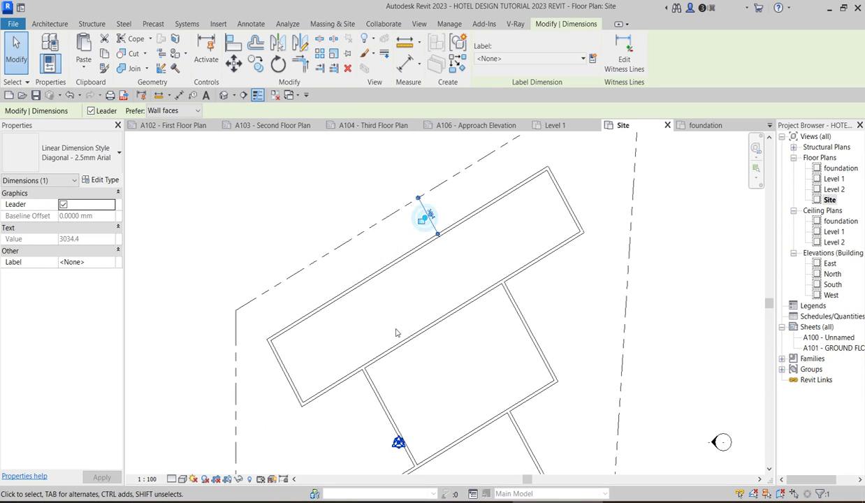
{"action": "left_click", "coordinate": [323, 186]}
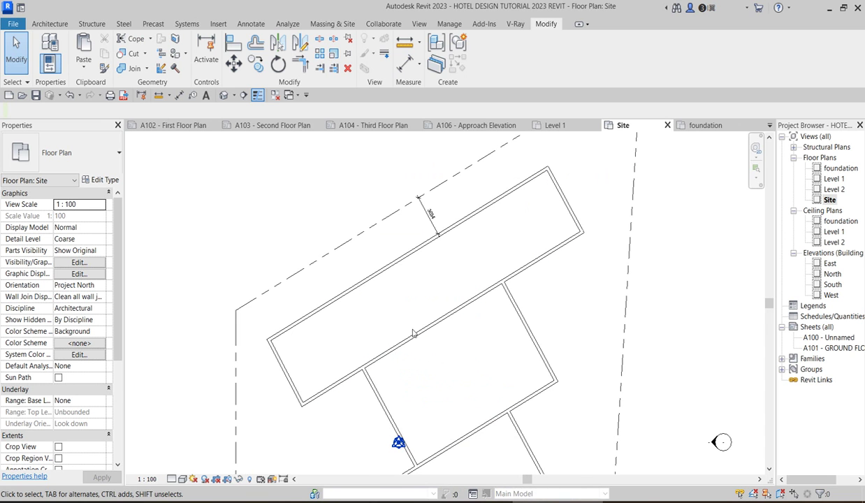
{"action": "scroll", "coordinate": [440, 299], "scroll_direction": "down", "scroll_amount": 3}
{"action": "scroll", "coordinate": [449, 261], "scroll_direction": "up", "scroll_amount": 2}
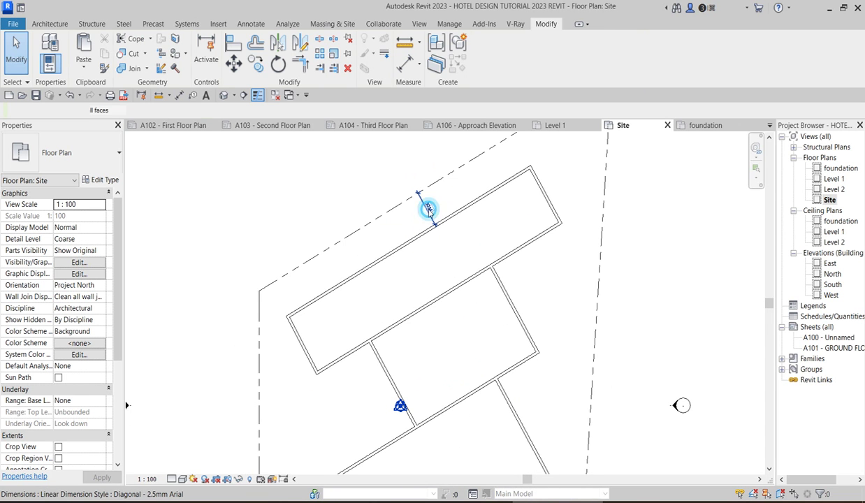
Step: Place an aligned dimension across the top block between its upper and lower walls, and finish dimensioning
{"action": "left_click", "coordinate": [429, 208]}
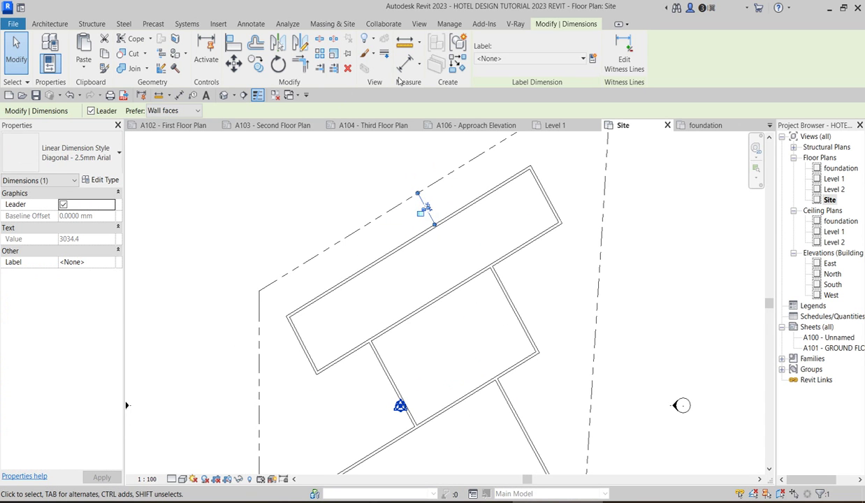
{"action": "left_click", "coordinate": [458, 63]}
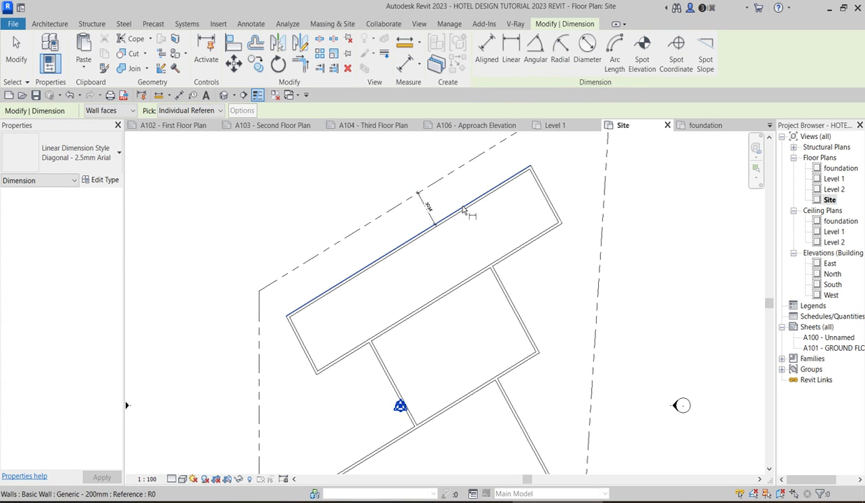
{"action": "left_click", "coordinate": [463, 208]}
{"action": "left_click", "coordinate": [506, 258]}
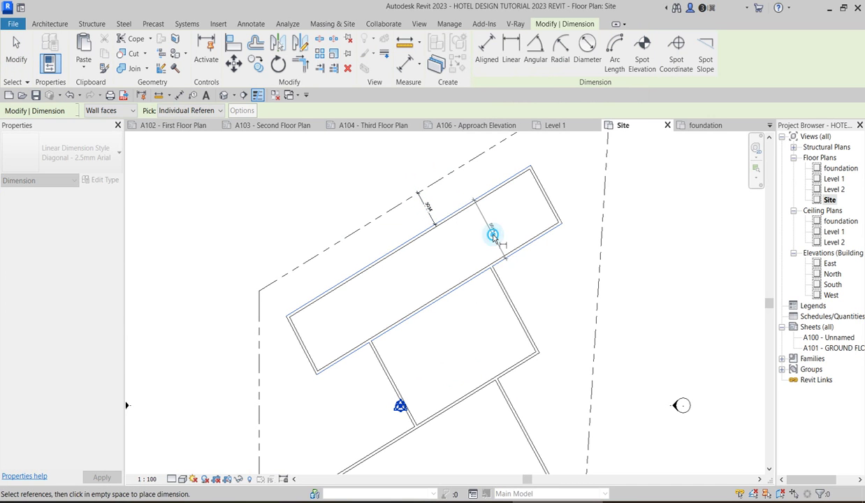
{"action": "left_click", "coordinate": [495, 240]}
{"action": "scroll", "coordinate": [546, 194], "scroll_direction": "up", "scroll_amount": 2}
{"action": "right_click", "coordinate": [533, 195]}
{"action": "left_click", "coordinate": [550, 201]}
{"action": "scroll", "coordinate": [549, 200], "scroll_direction": "down", "scroll_amount": 2}
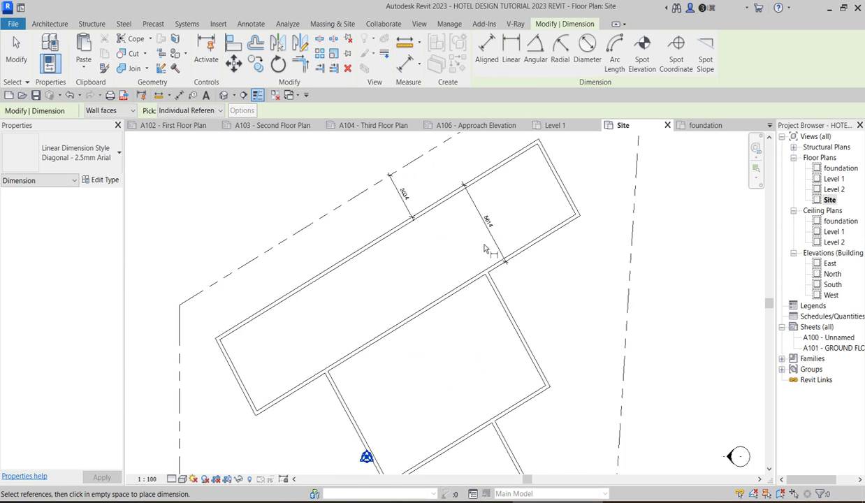
{"action": "right_click", "coordinate": [512, 187]}
{"action": "left_click", "coordinate": [534, 189]}
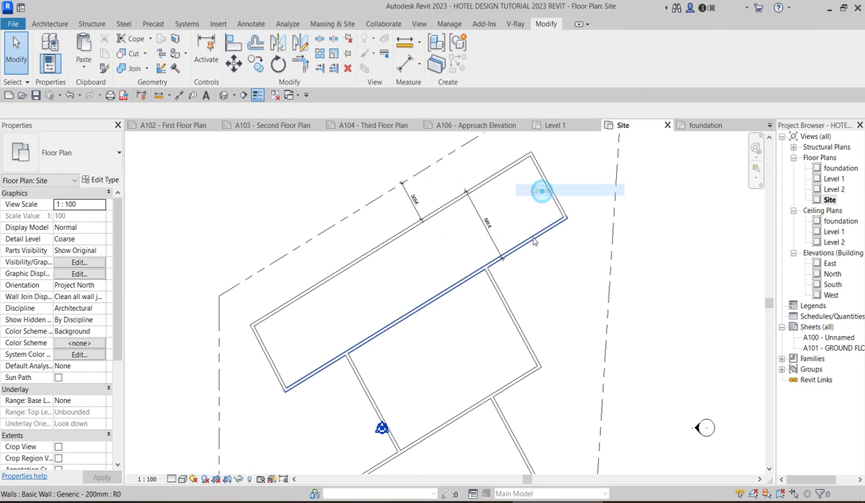
Step: Draw a Generic - 200mm cross wall through the top block, continuing the middle block's right wall up to the upper wall
{"action": "left_click", "coordinate": [555, 225]}
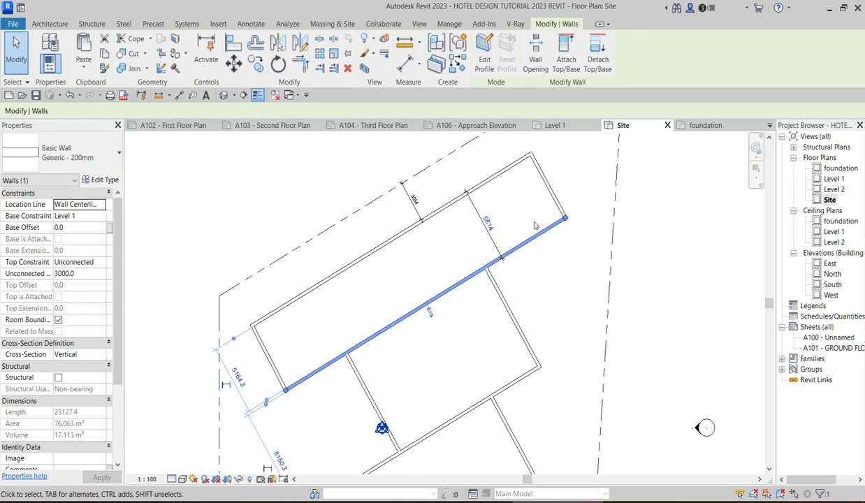
{"action": "left_click", "coordinate": [459, 66]}
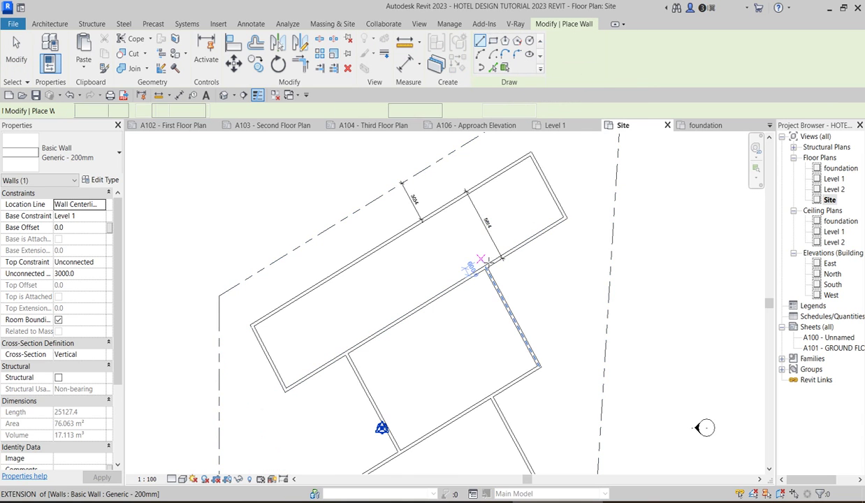
{"action": "scroll", "coordinate": [487, 270], "scroll_direction": "up", "scroll_amount": 2}
{"action": "left_click", "coordinate": [485, 271]}
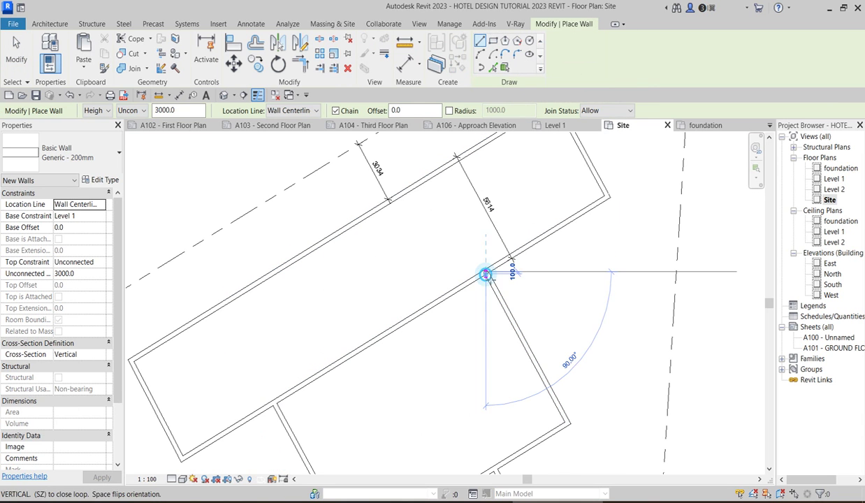
{"action": "left_click", "coordinate": [431, 176]}
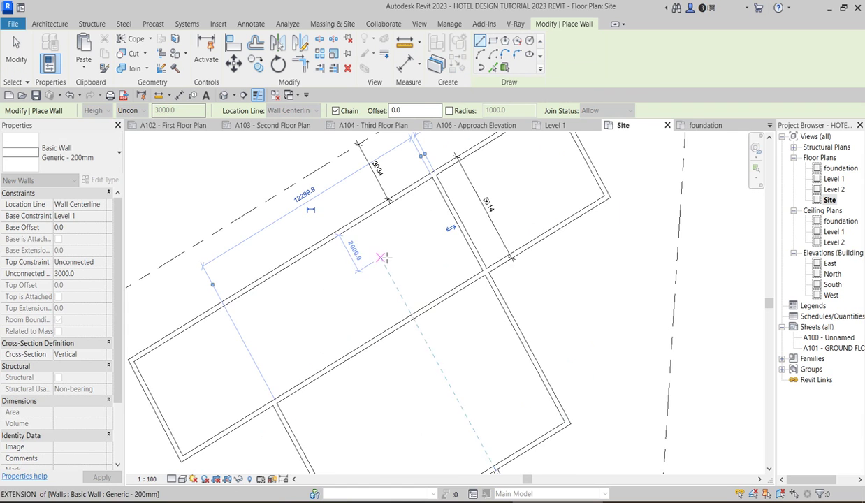
{"action": "scroll", "coordinate": [599, 380], "scroll_direction": "down", "scroll_amount": 2}
{"action": "key", "text": "Escape"}
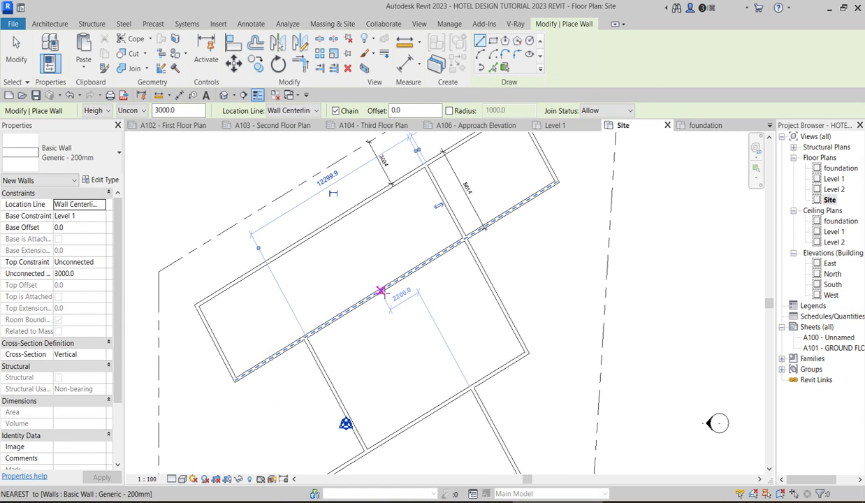
Step: Draw two more cross walls in the top block: one about 6418 mm left of the first, one continuing the middle block's left wall
{"action": "left_click", "coordinate": [380, 290]}
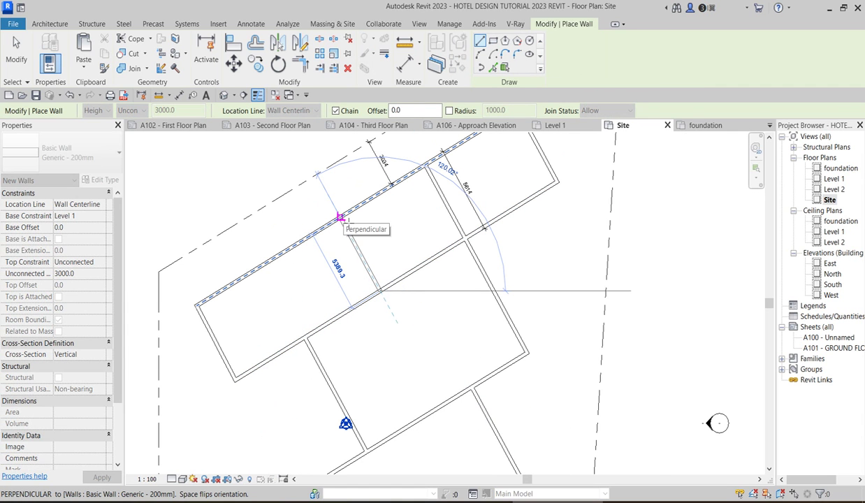
{"action": "left_click", "coordinate": [340, 218]}
{"action": "key", "text": "Escape"}
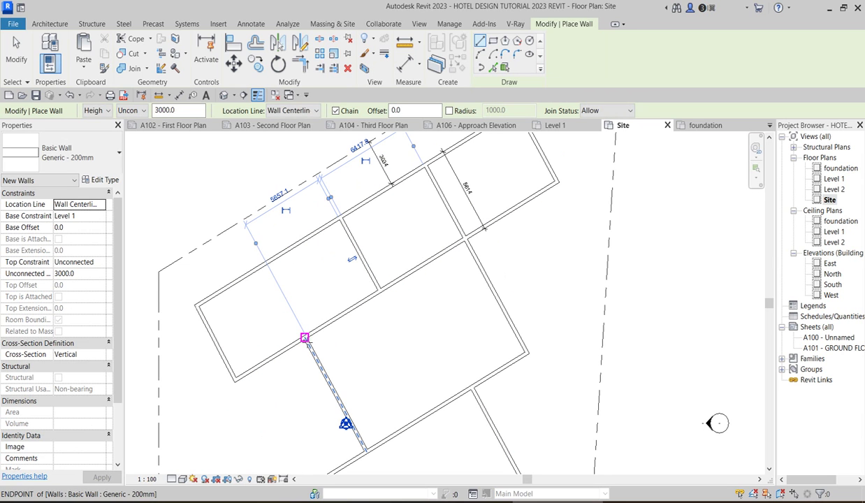
{"action": "left_click", "coordinate": [304, 338]}
{"action": "left_click", "coordinate": [268, 264]}
{"action": "key", "text": "Escape"}
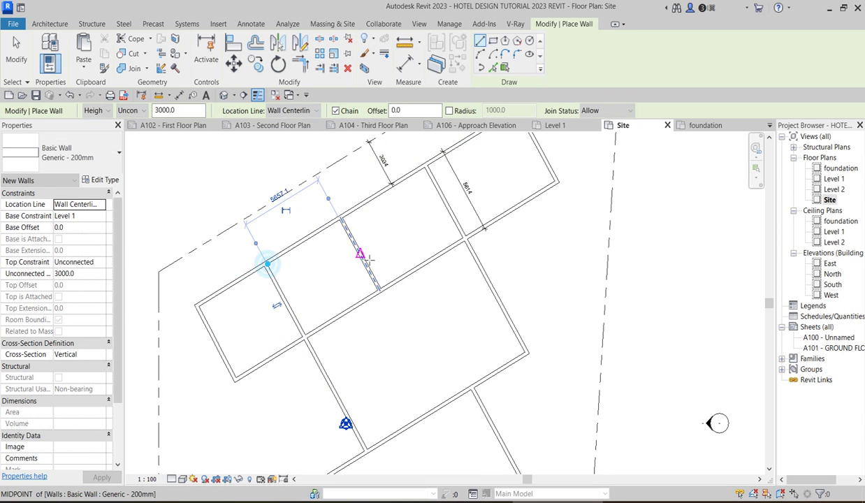
Step: Draw a wall from the top block's right end wall to the nearest cross wall, parallel to and about 1413 mm from the lower wall
{"action": "scroll", "coordinate": [434, 286], "scroll_direction": "down", "scroll_amount": 2}
{"action": "scroll", "coordinate": [527, 164], "scroll_direction": "up", "scroll_amount": 3}
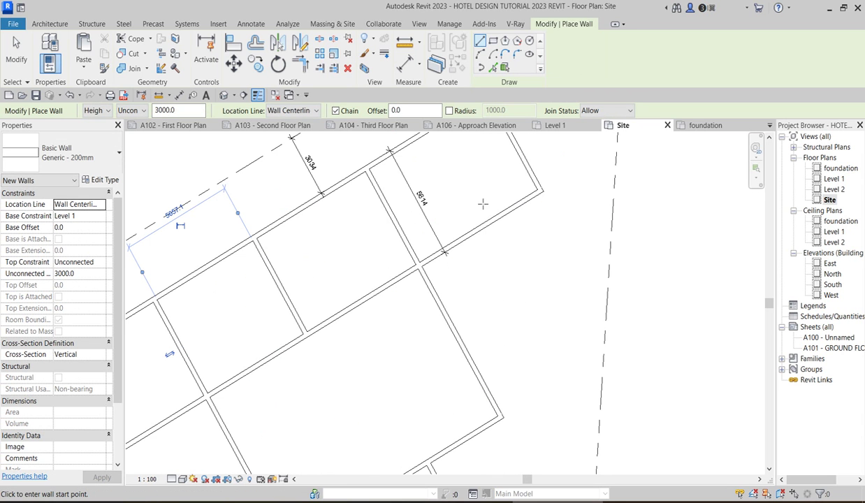
{"action": "left_click", "coordinate": [526, 165]}
{"action": "scroll", "coordinate": [489, 189], "scroll_direction": "down", "scroll_amount": 2}
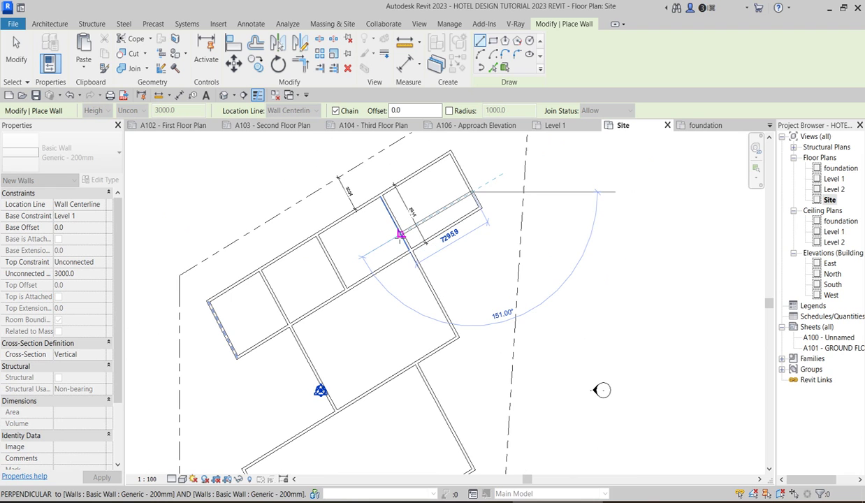
{"action": "left_click", "coordinate": [401, 234]}
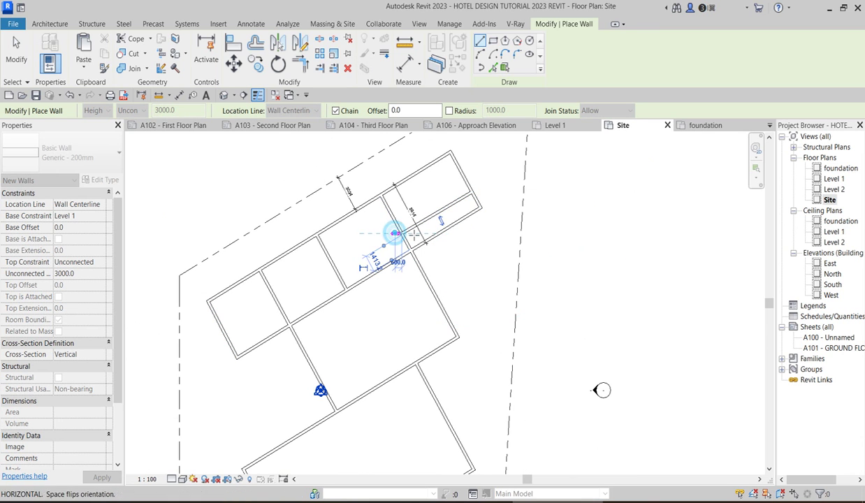
{"action": "right_click", "coordinate": [409, 176]}
{"action": "left_click", "coordinate": [438, 202]}
{"action": "right_click", "coordinate": [423, 187]}
{"action": "left_click", "coordinate": [447, 193]}
Step: Try to extend the narrow strip's inner wall leftward past the first cross wall
{"action": "scroll", "coordinate": [454, 202], "scroll_direction": "up", "scroll_amount": 2}
{"action": "left_click", "coordinate": [454, 203]}
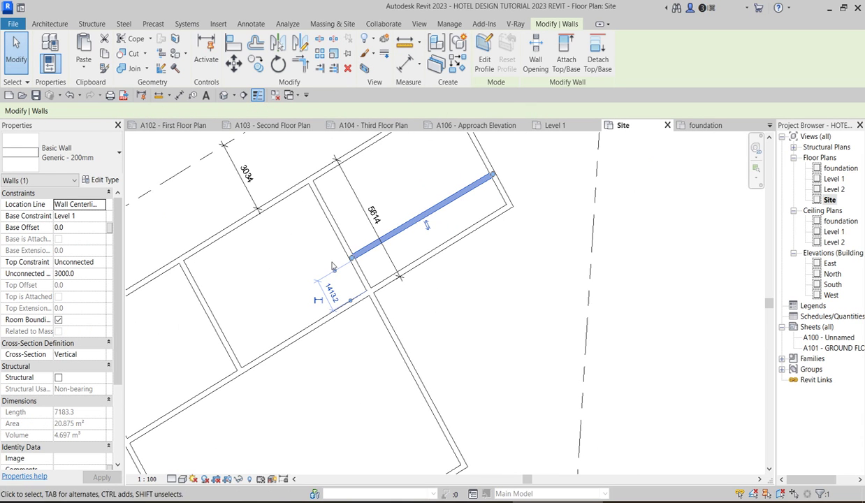
{"action": "left_click_drag", "start_coordinate": [351, 257], "coordinate": [329, 273]}
{"action": "left_click", "coordinate": [271, 282]}
{"action": "scroll", "coordinate": [364, 237], "scroll_direction": "down", "scroll_amount": 3}
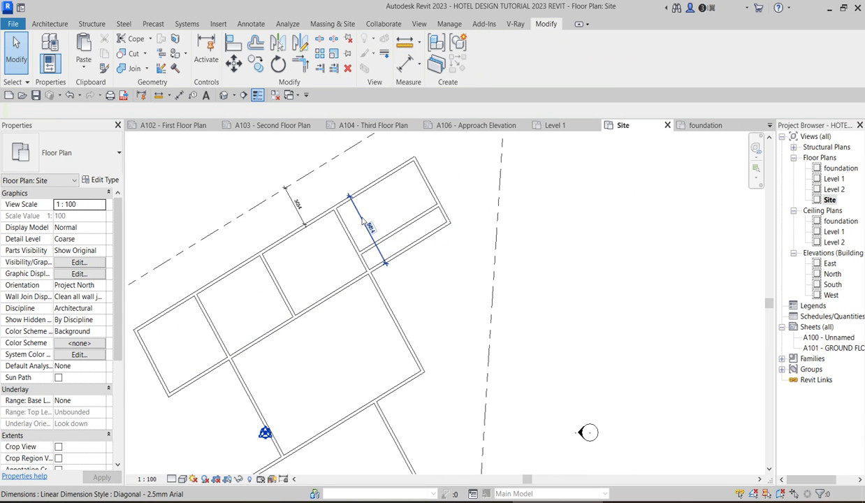
Step: Delete the aligned dimension across the top block
{"action": "left_click", "coordinate": [362, 220]}
{"action": "left_click", "coordinate": [347, 68]}
{"action": "scroll", "coordinate": [440, 274], "scroll_direction": "down", "scroll_amount": 3}
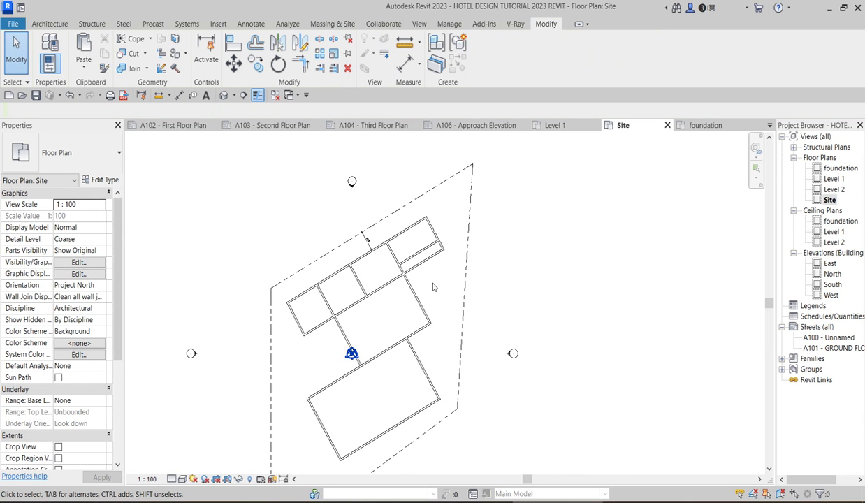
Step: Extend the narrow strip's inner wall leftward across the adjoining room to the middle cross wall
{"action": "scroll", "coordinate": [420, 231], "scroll_direction": "up", "scroll_amount": 3}
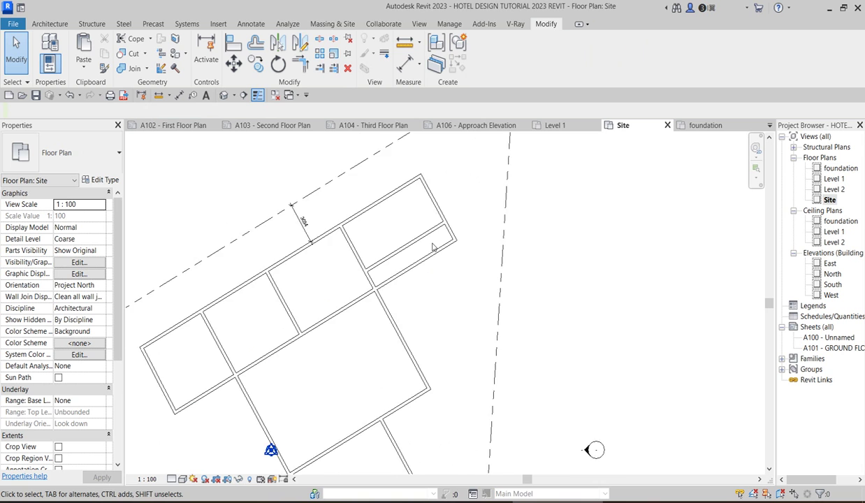
{"action": "scroll", "coordinate": [432, 247], "scroll_direction": "up", "scroll_amount": 2}
{"action": "scroll", "coordinate": [382, 276], "scroll_direction": "down", "scroll_amount": 3}
{"action": "scroll", "coordinate": [332, 306], "scroll_direction": "up", "scroll_amount": 3}
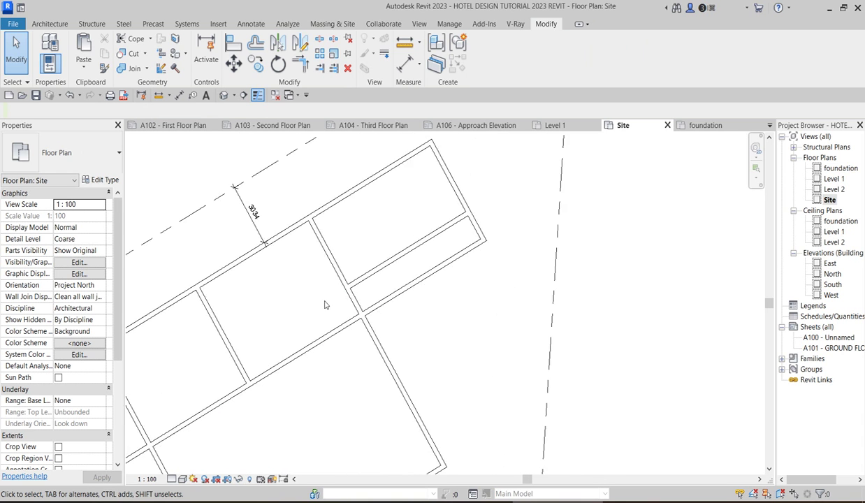
{"action": "left_click", "coordinate": [387, 264]}
{"action": "left_click_drag", "start_coordinate": [350, 287], "coordinate": [224, 360]}
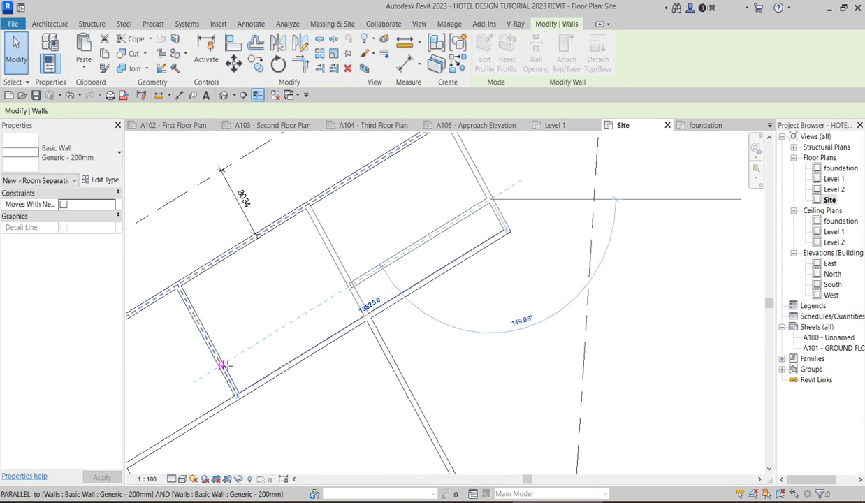
{"action": "left_click", "coordinate": [439, 246]}
Step: Draw two joined walls from the middle block's right wall, parallel to the top block, and up to the middle cross wall's lower end
{"action": "scroll", "coordinate": [419, 308], "scroll_direction": "down", "scroll_amount": 2}
{"action": "scroll", "coordinate": [405, 338], "scroll_direction": "up", "scroll_amount": 2}
{"action": "left_click", "coordinate": [400, 334]}
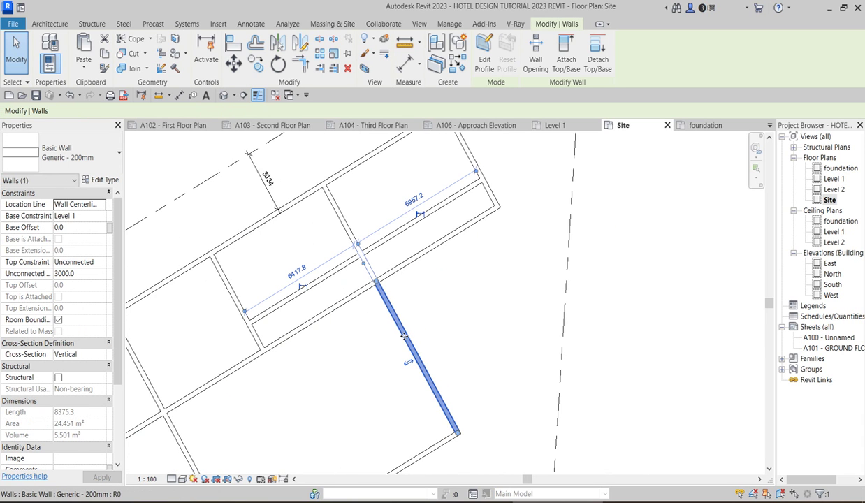
{"action": "scroll", "coordinate": [402, 337], "scroll_direction": "up", "scroll_amount": 1}
{"action": "left_click", "coordinate": [459, 64]}
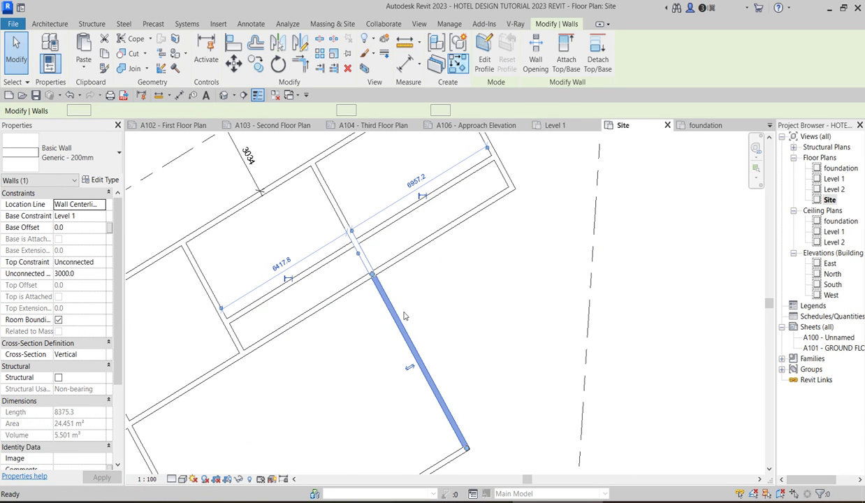
{"action": "left_click", "coordinate": [394, 318]}
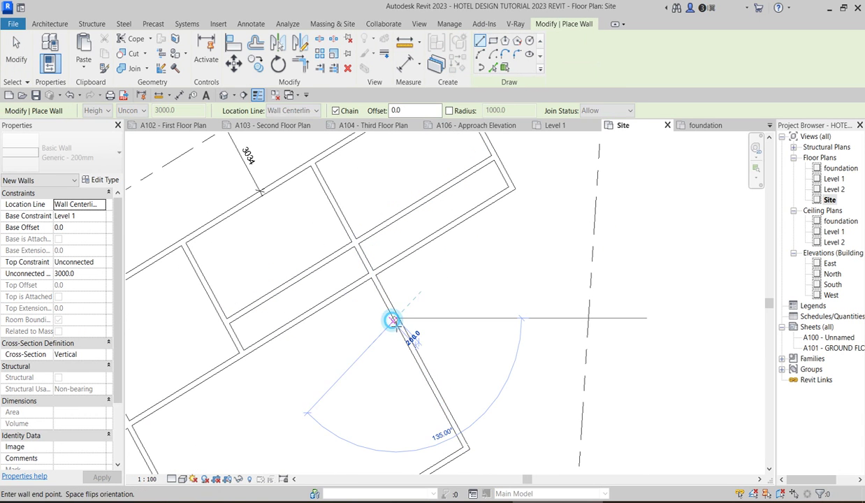
{"action": "left_click", "coordinate": [276, 404]}
{"action": "left_click", "coordinate": [243, 353]}
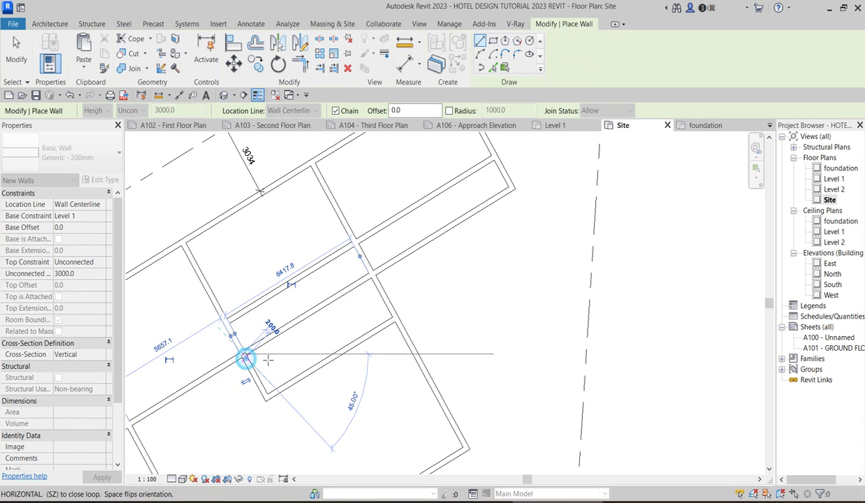
{"action": "right_click", "coordinate": [293, 355]}
{"action": "left_click", "coordinate": [311, 185]}
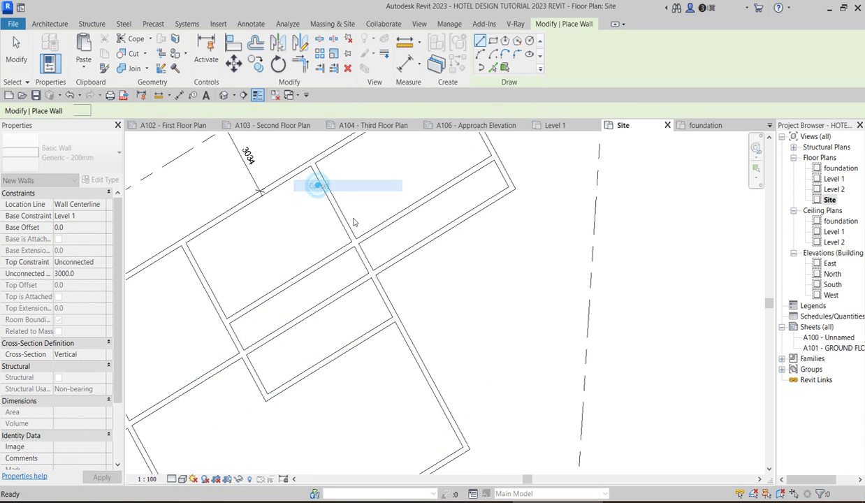
{"action": "right_click", "coordinate": [389, 174]}
{"action": "left_click", "coordinate": [418, 183]}
Step: Split the top block's lower wall above the new enclosure and trim both parts to their corners, removing the stretch between them
{"action": "scroll", "coordinate": [391, 279], "scroll_direction": "down", "scroll_amount": 2}
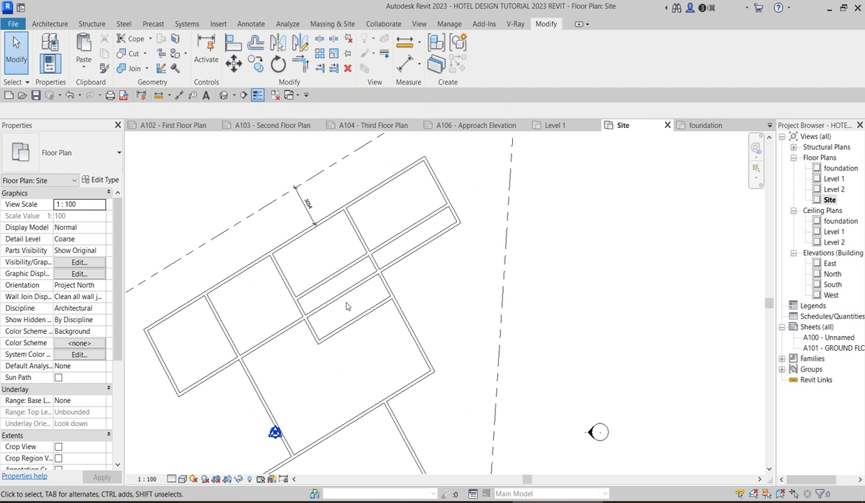
{"action": "left_click", "coordinate": [320, 38]}
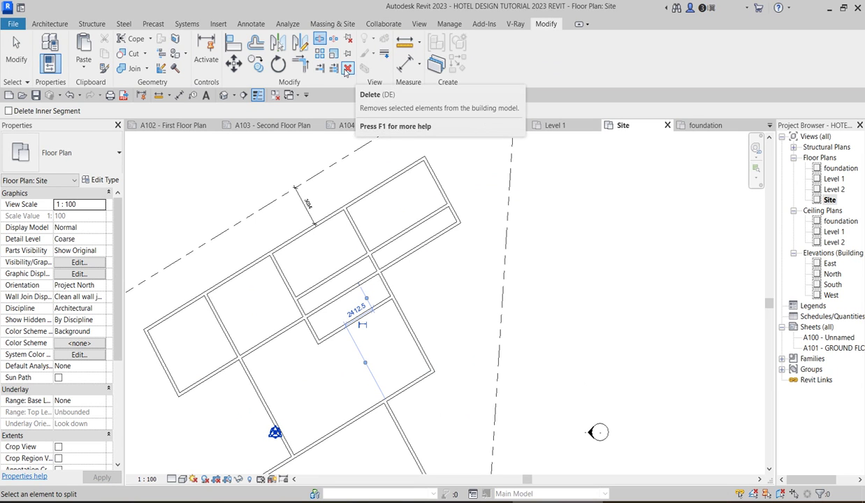
{"action": "left_click", "coordinate": [306, 69]}
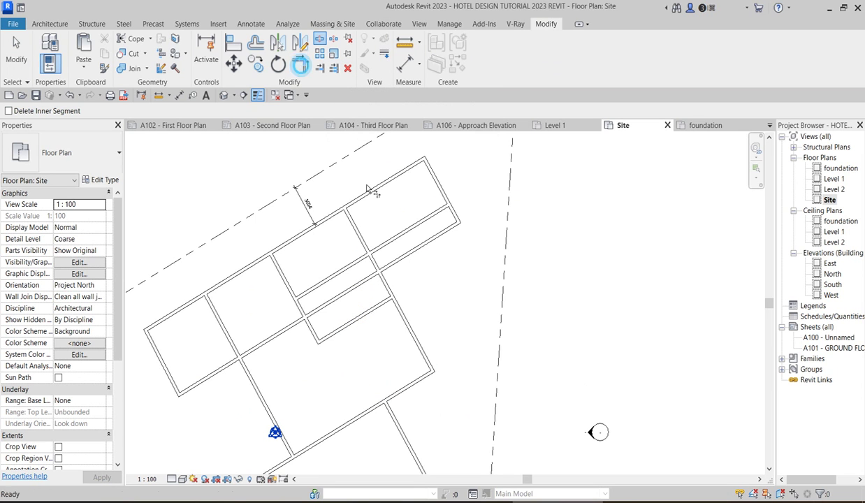
{"action": "left_click", "coordinate": [384, 280]}
{"action": "left_click", "coordinate": [383, 270]}
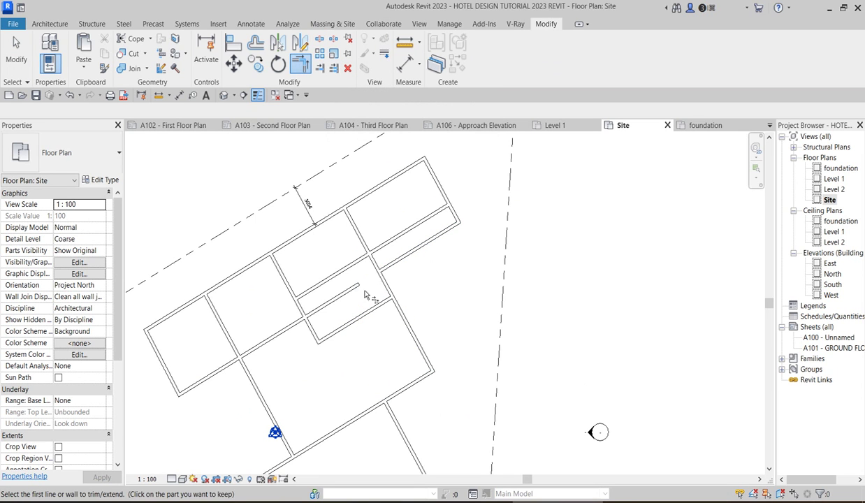
{"action": "scroll", "coordinate": [349, 287], "scroll_direction": "down", "scroll_amount": 3}
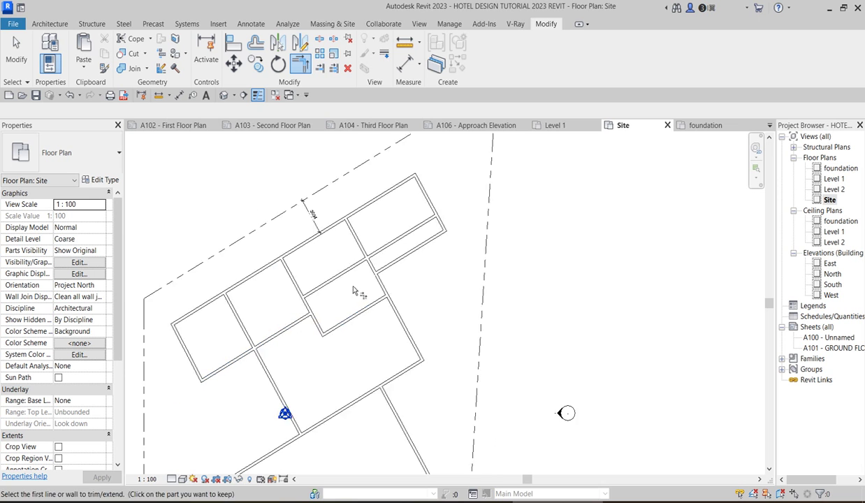
Step: End the Trim/Extend to Corner command so that no tool is active
{"action": "scroll", "coordinate": [353, 327], "scroll_direction": "up", "scroll_amount": 4}
{"action": "right_click", "coordinate": [330, 315]}
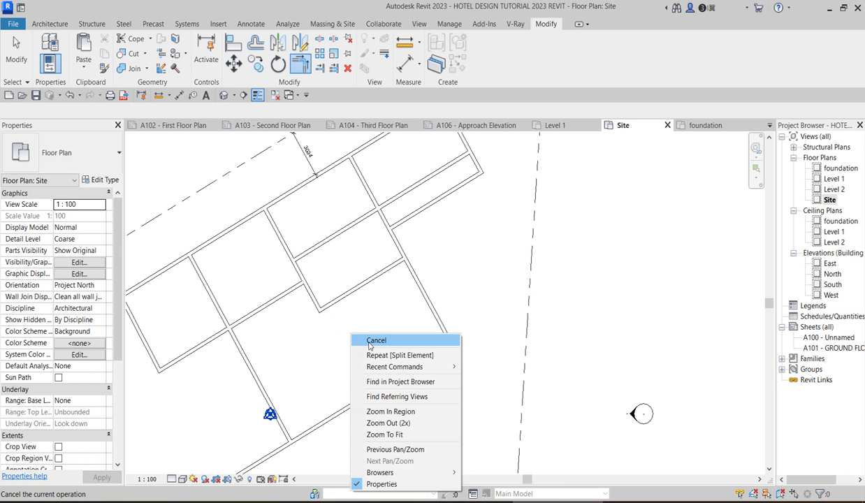
{"action": "left_click", "coordinate": [353, 321]}
Step: Examine the wall layout of the top, middle and lower blocks and their position inside the site boundary
{"action": "scroll", "coordinate": [334, 353], "scroll_direction": "down", "scroll_amount": 3}
{"action": "scroll", "coordinate": [334, 354], "scroll_direction": "up", "scroll_amount": 2}
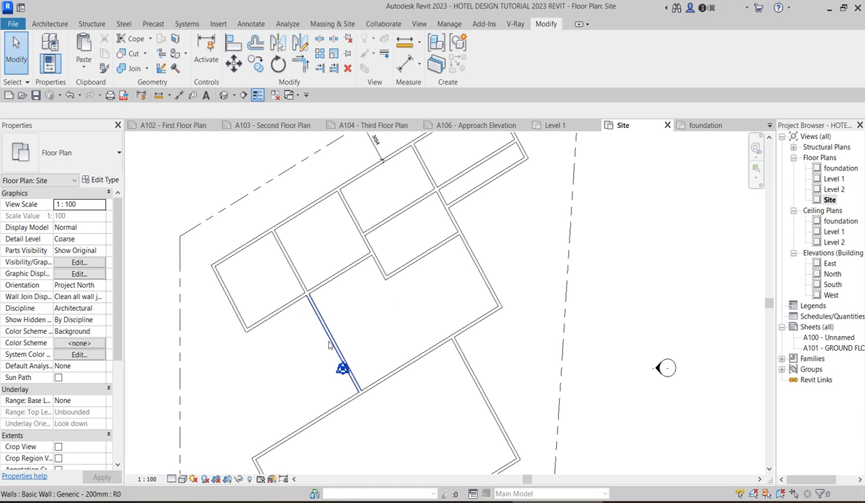
{"action": "scroll", "coordinate": [301, 370], "scroll_direction": "down", "scroll_amount": 4}
{"action": "scroll", "coordinate": [364, 416], "scroll_direction": "up", "scroll_amount": 1}
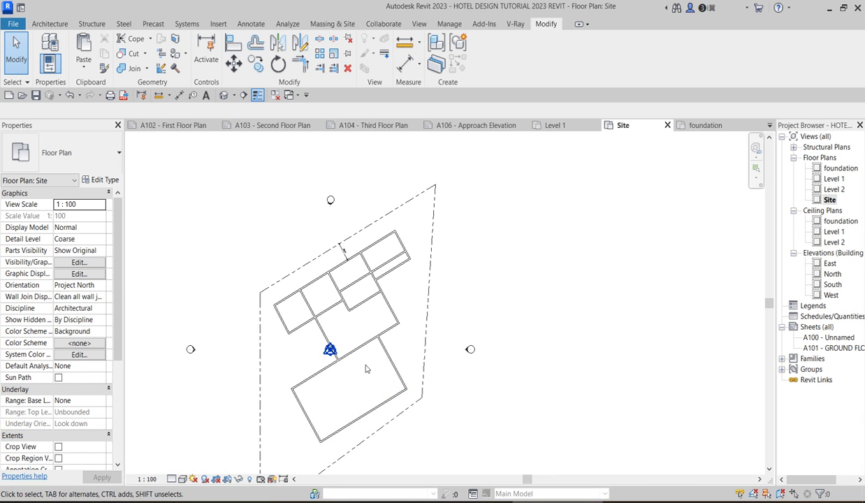
{"action": "scroll", "coordinate": [353, 412], "scroll_direction": "up", "scroll_amount": 2}
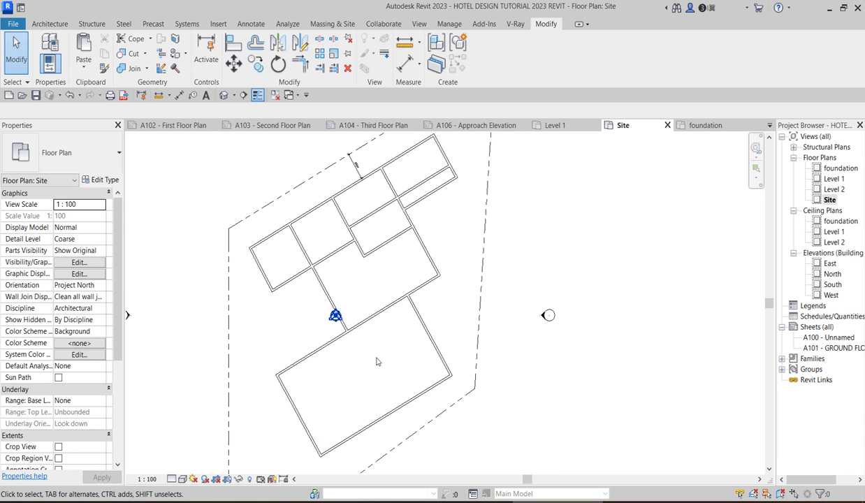
{"action": "scroll", "coordinate": [409, 395], "scroll_direction": "down", "scroll_amount": 3}
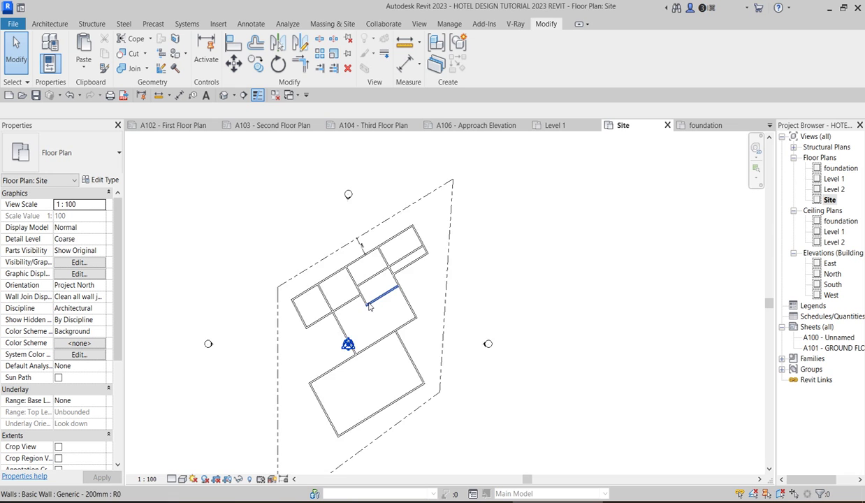
{"action": "scroll", "coordinate": [381, 377], "scroll_direction": "up", "scroll_amount": 1}
{"action": "scroll", "coordinate": [377, 357], "scroll_direction": "down", "scroll_amount": 1}
{"action": "scroll", "coordinate": [377, 358], "scroll_direction": "up", "scroll_amount": 4}
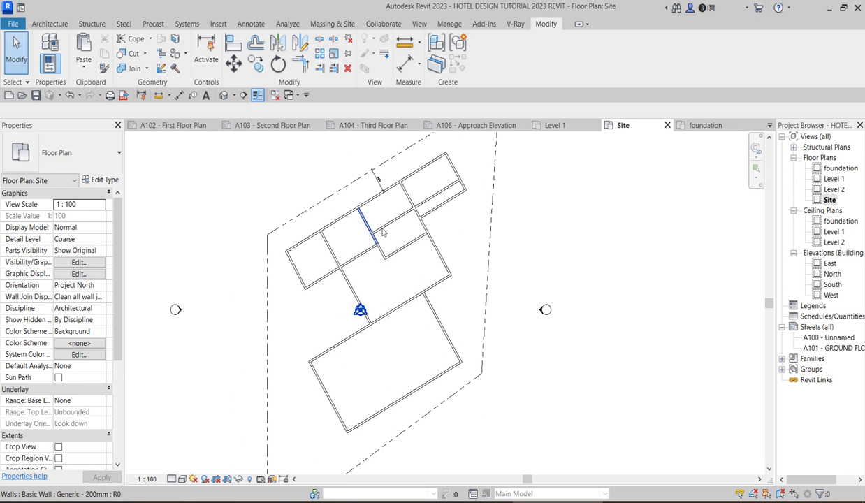
{"action": "scroll", "coordinate": [409, 241], "scroll_direction": "up", "scroll_amount": 1}
{"action": "scroll", "coordinate": [428, 328], "scroll_direction": "down", "scroll_amount": 3}
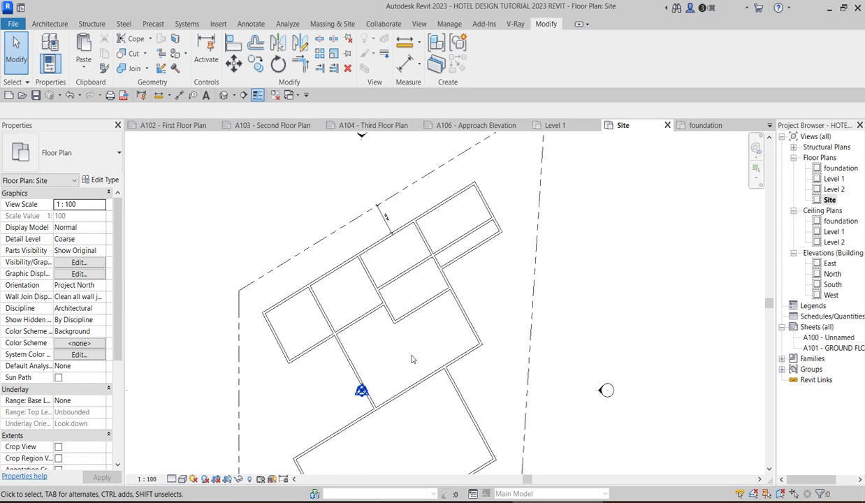
{"action": "scroll", "coordinate": [389, 234], "scroll_direction": "up", "scroll_amount": 2}
{"action": "scroll", "coordinate": [388, 279], "scroll_direction": "down", "scroll_amount": 2}
{"action": "scroll", "coordinate": [388, 328], "scroll_direction": "up", "scroll_amount": 3}
{"action": "scroll", "coordinate": [397, 234], "scroll_direction": "down", "scroll_amount": 2}
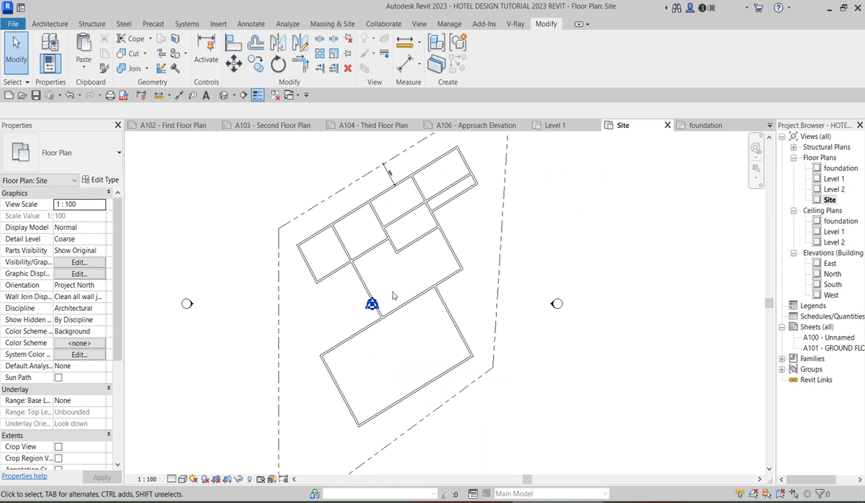
{"action": "scroll", "coordinate": [356, 262], "scroll_direction": "up", "scroll_amount": 1}
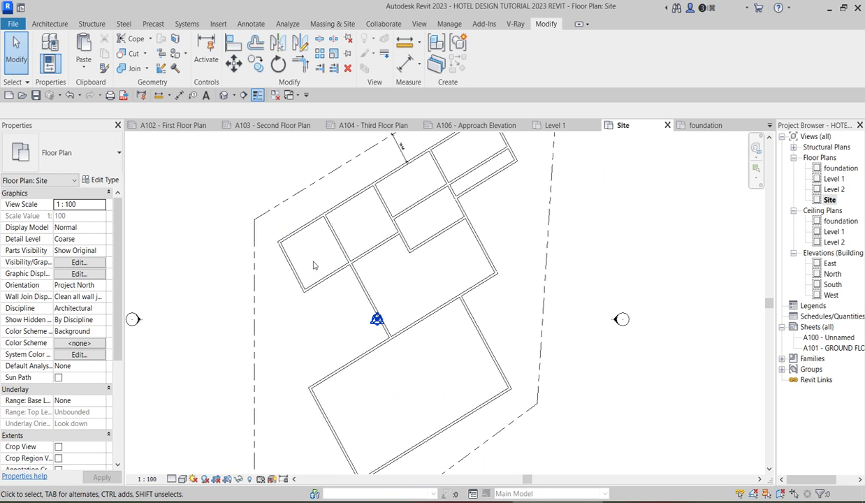
{"action": "scroll", "coordinate": [347, 259], "scroll_direction": "up", "scroll_amount": 1}
{"action": "scroll", "coordinate": [405, 300], "scroll_direction": "down", "scroll_amount": 4}
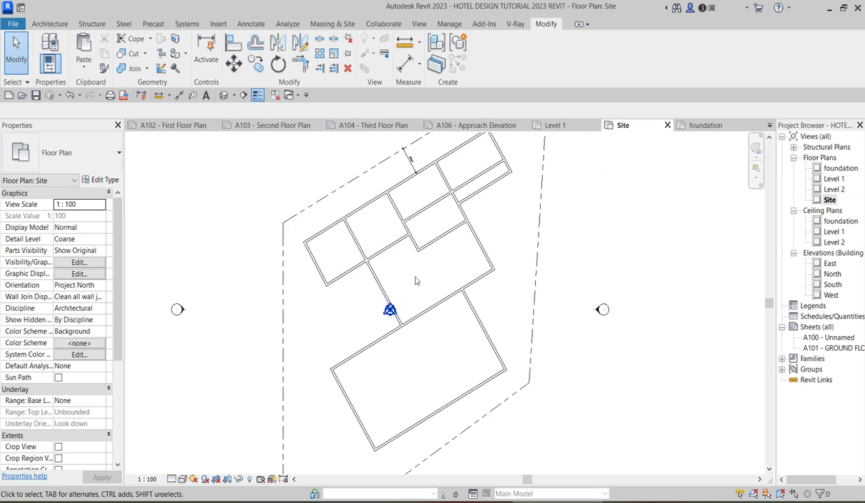
{"action": "scroll", "coordinate": [414, 315], "scroll_direction": "up", "scroll_amount": 2}
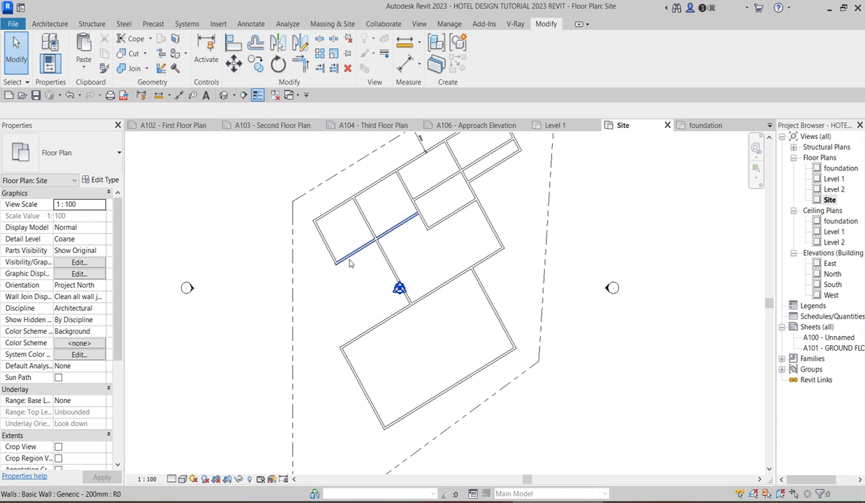
{"action": "scroll", "coordinate": [447, 304], "scroll_direction": "up", "scroll_amount": 2}
{"action": "scroll", "coordinate": [459, 299], "scroll_direction": "down", "scroll_amount": 3}
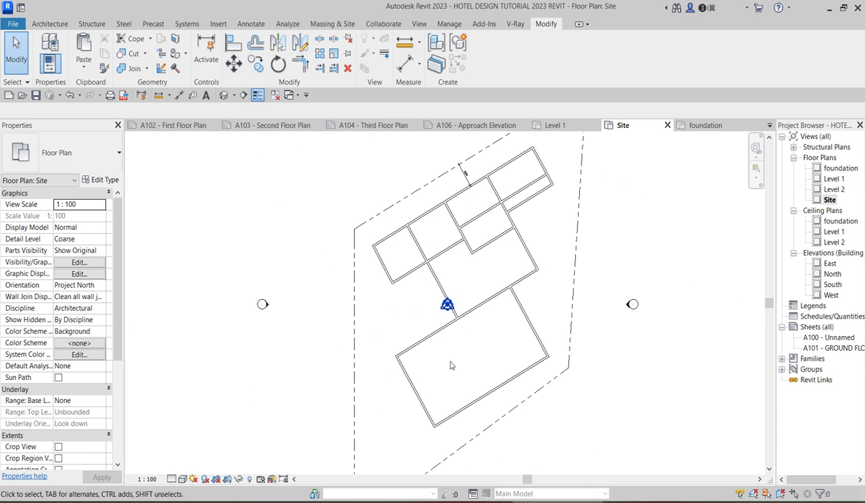
{"action": "scroll", "coordinate": [442, 306], "scroll_direction": "up", "scroll_amount": 3}
{"action": "scroll", "coordinate": [465, 317], "scroll_direction": "down", "scroll_amount": 2}
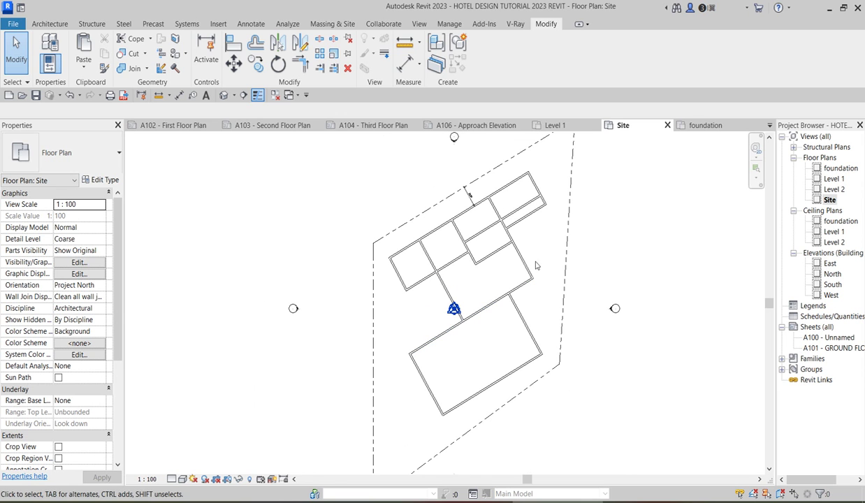